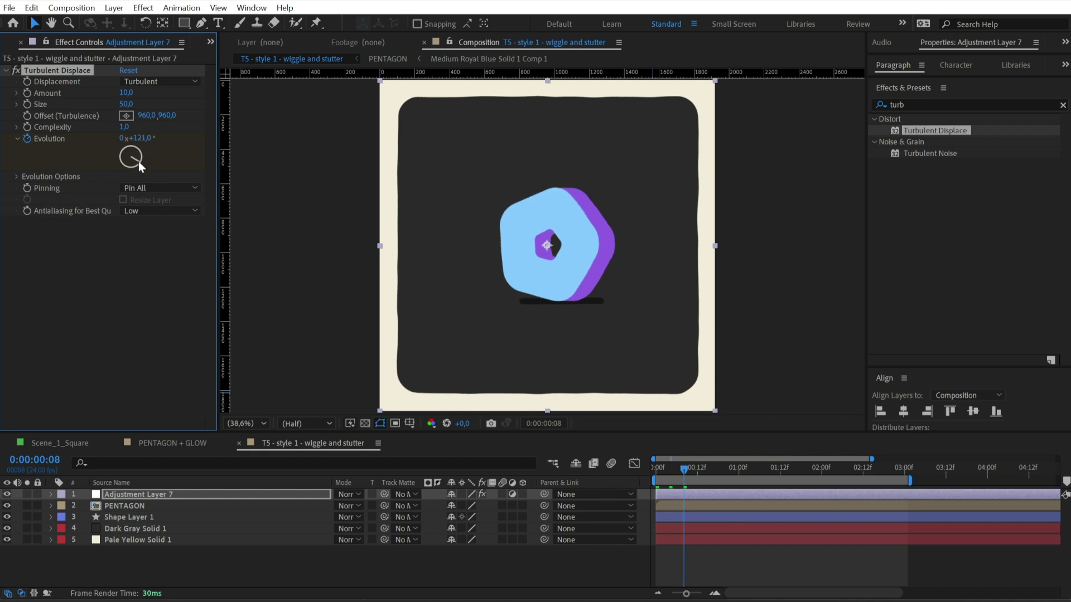
Keyframe the Turbulent Displace Evolution on Adjustment Layer 7 at 224° on frame 12 and 306° on frame 16.
key(Page_Down)
click(126, 163)
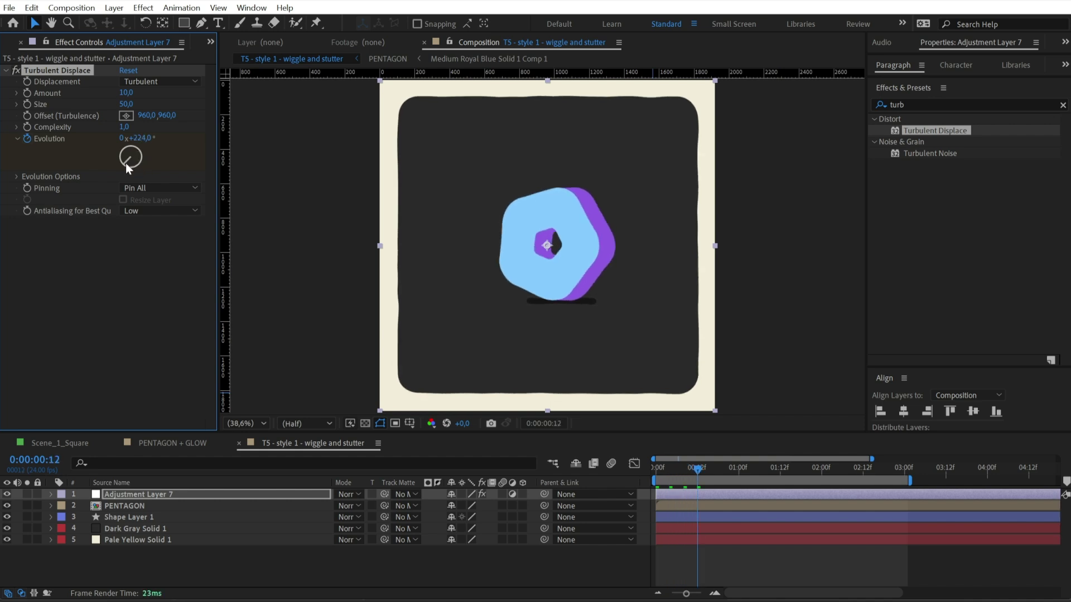
key(Page_Down)
key(Page_Down)
click(124, 152)
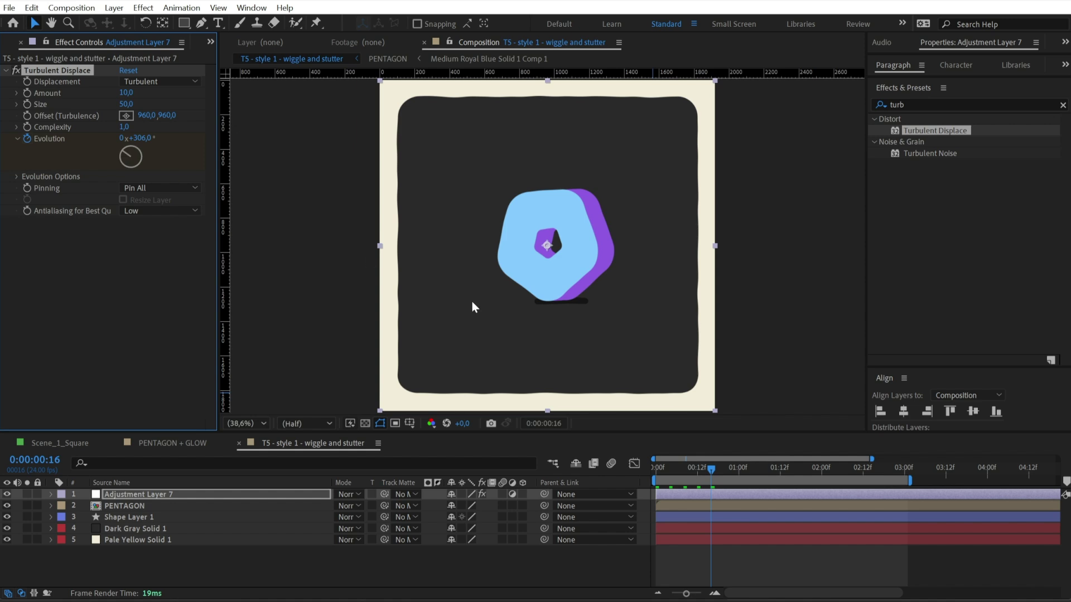
Reveal the Evolution keyframes and copy the first one to frame 20.
key(u)
key(Page_Down)
key(Page_Down)
key(Page_Down)
key(Page_Down)
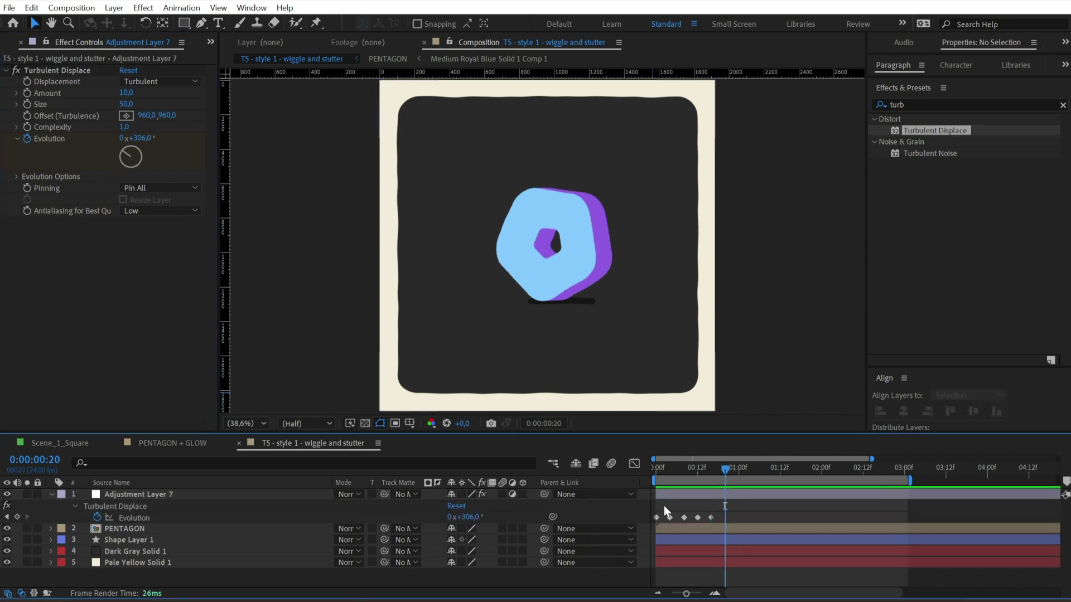
drag(664, 507, 647, 519)
key(ctrl+c)
key(ctrl+v)
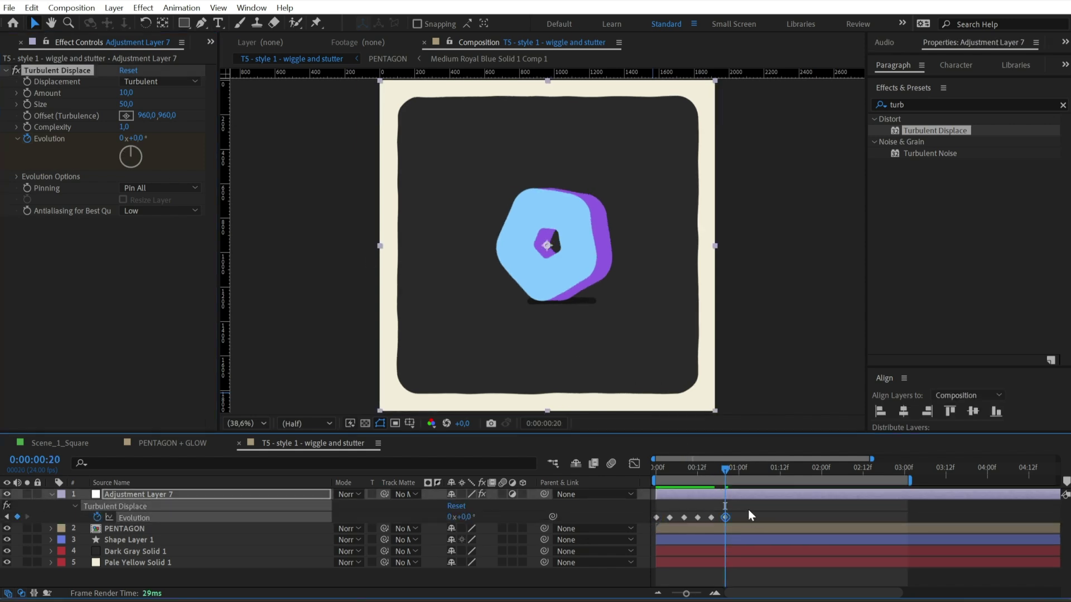
Convert all of Adjustment Layer 7's Evolution keyframes to hold keyframes.
drag(749, 513, 627, 528)
right_click(656, 517)
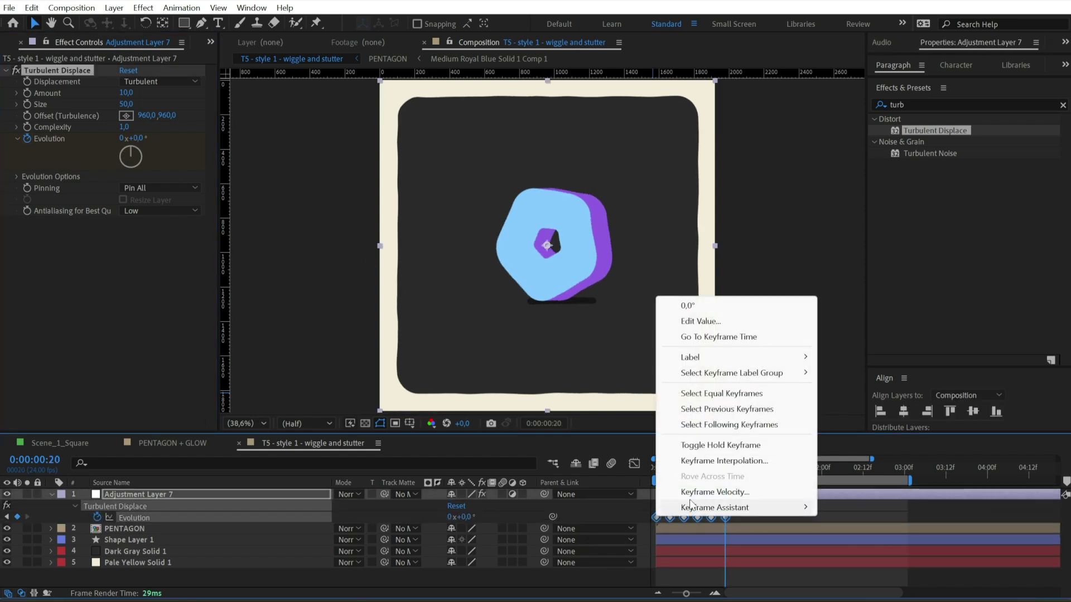
click(710, 446)
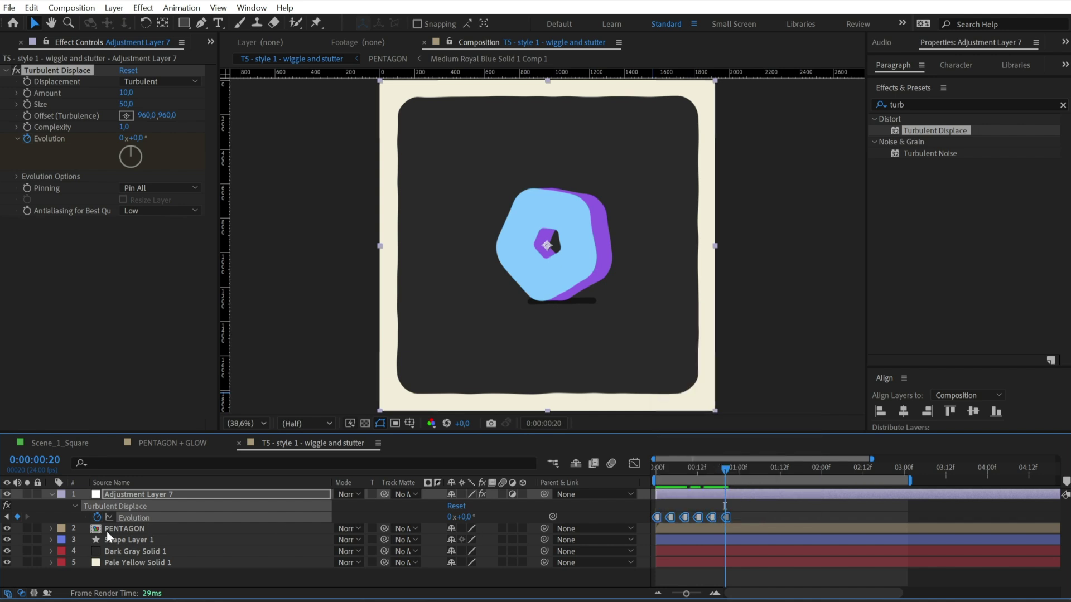
Add a loopOut() expression to the Evolution property and scrub through the animation to check the loop.
alt+click(98, 517)
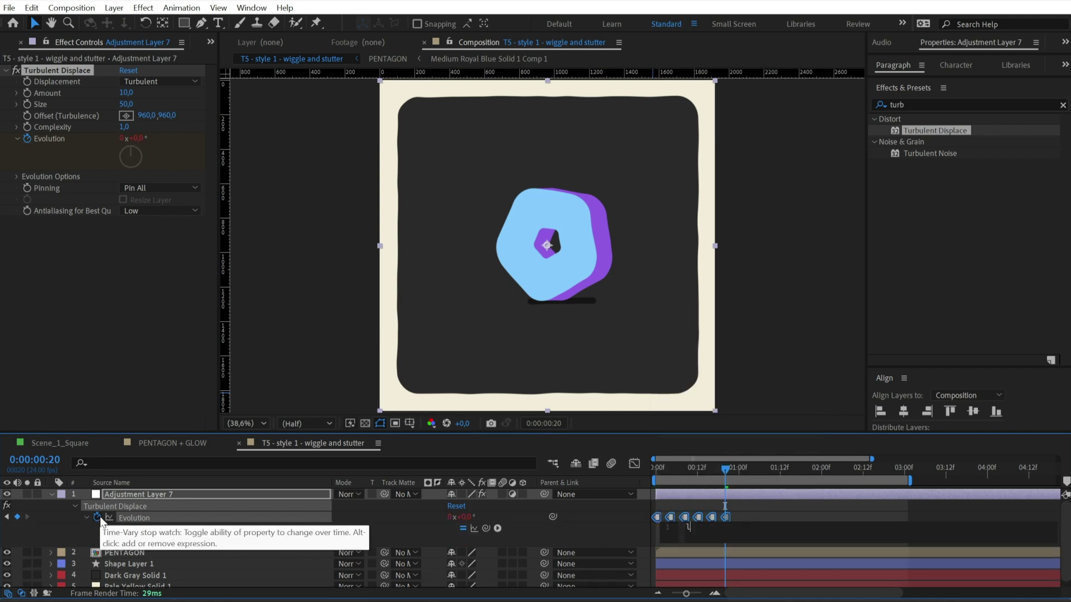
text(loop)
key(Down)
key(Down)
key(Return)
click(735, 512)
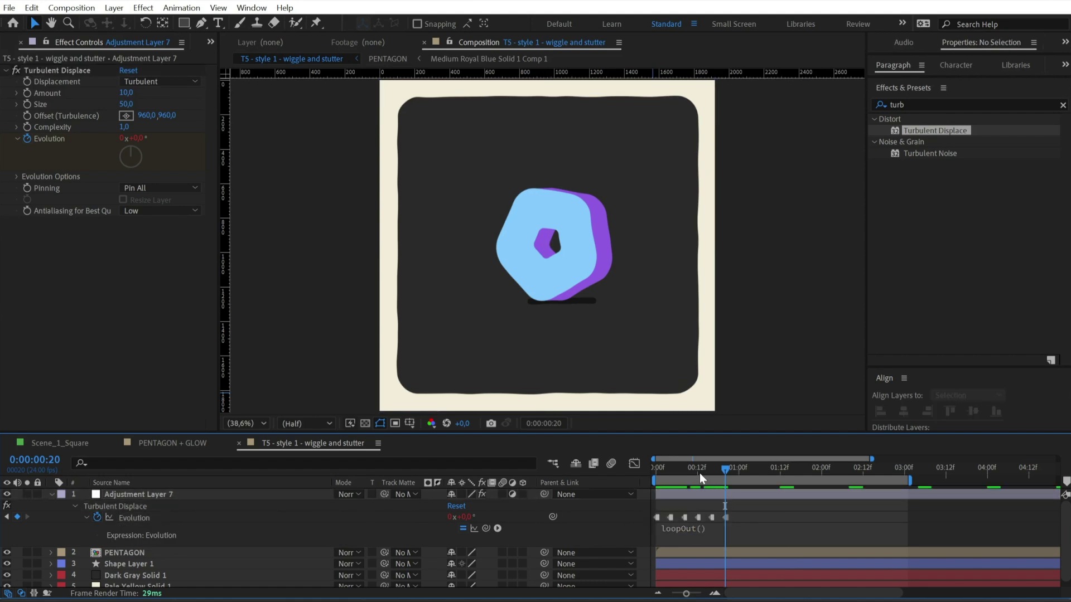
click(654, 471)
drag(654, 472, 885, 470)
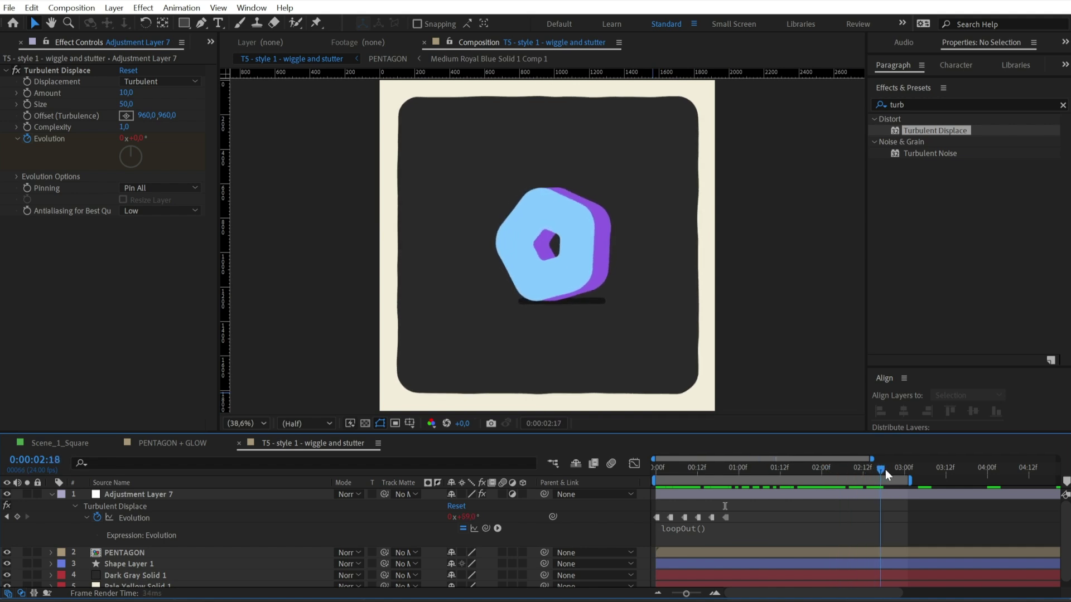
Duplicate the Turbulent Displace effect and set the copy's Amount to 30 and Size to 5.
click(61, 71)
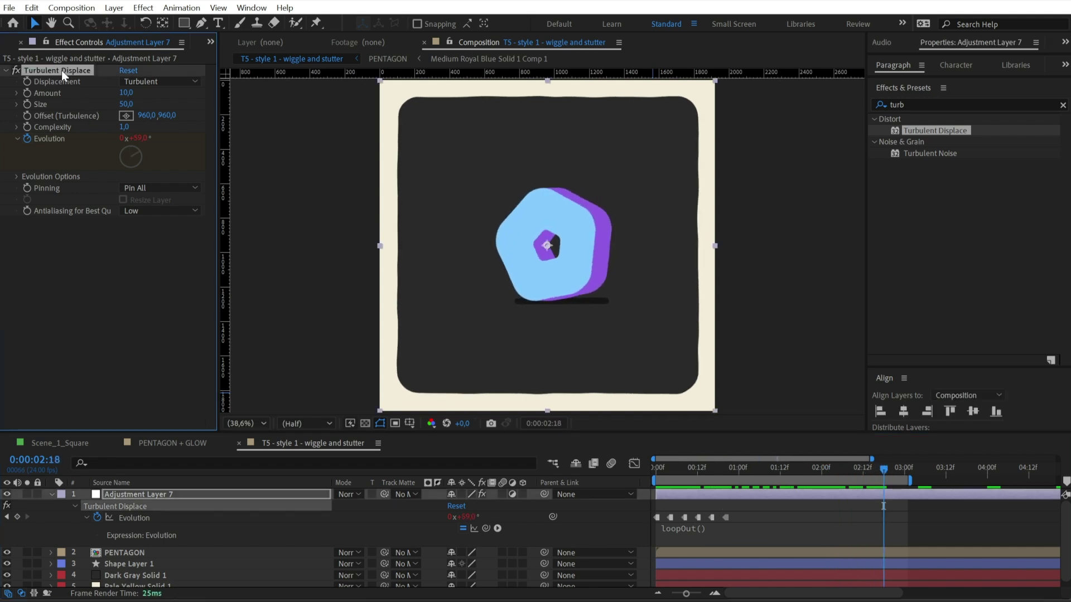
key(ctrl+d)
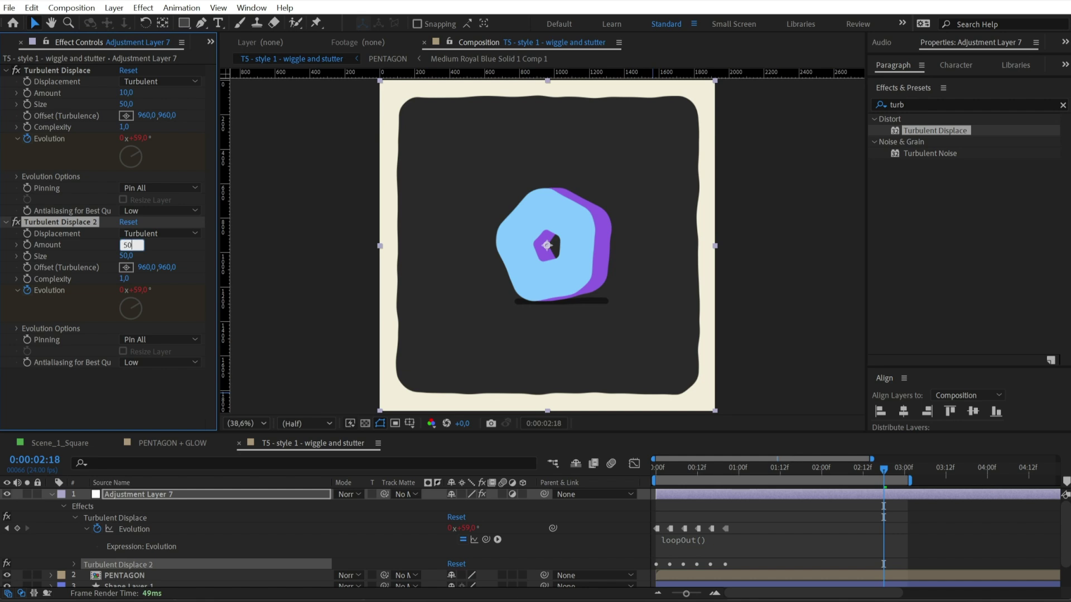
click(127, 256)
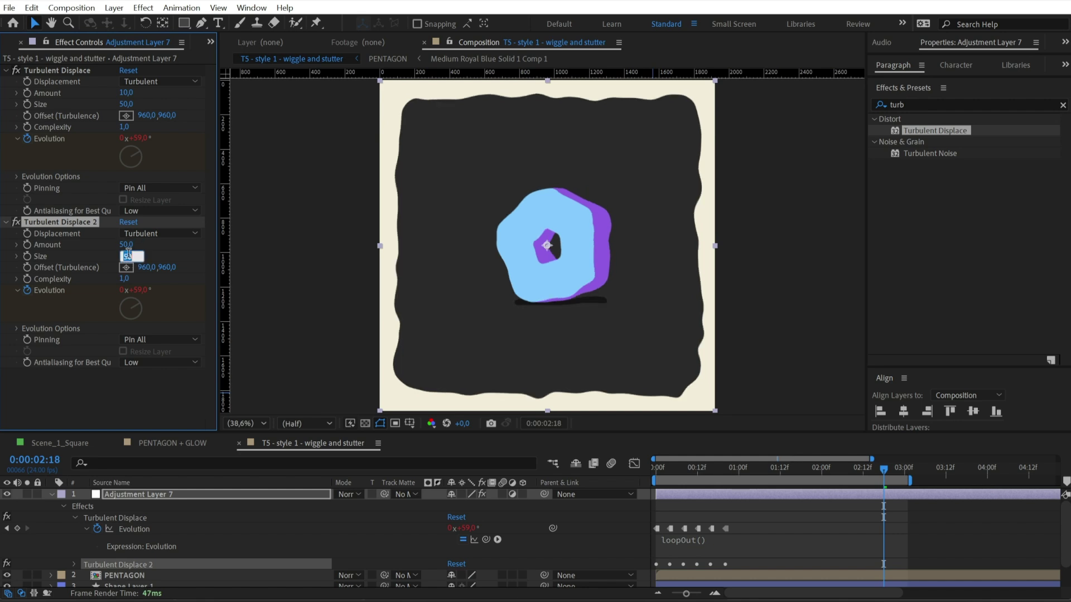
text(5)
key(Return)
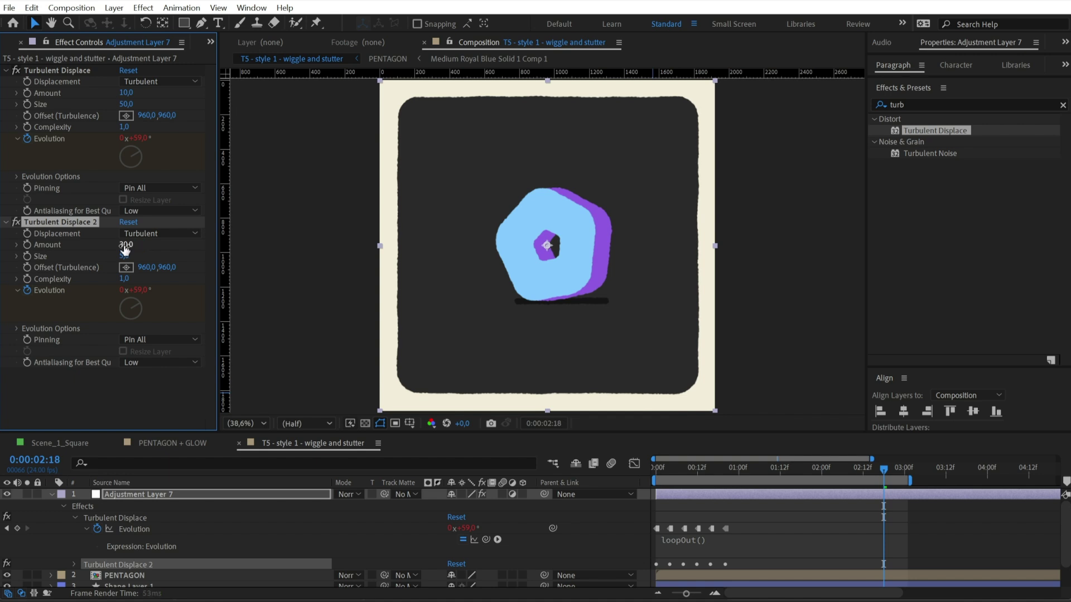
click(709, 505)
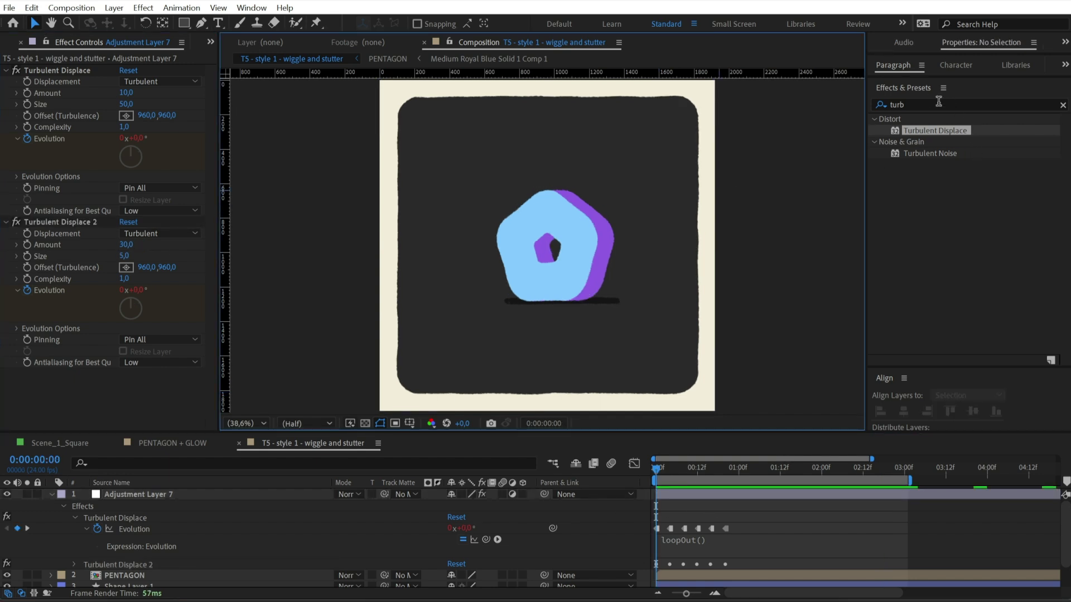
Apply the Posterize Time effect to Adjustment Layer 7, adjust its frame rate and preview the animation.
click(939, 102)
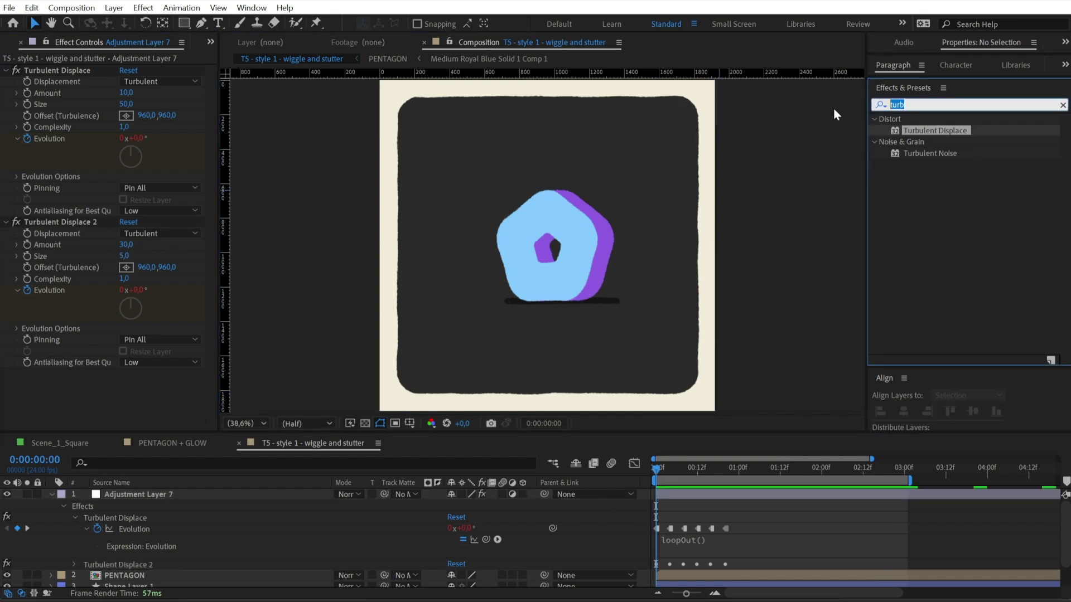
text(poster)
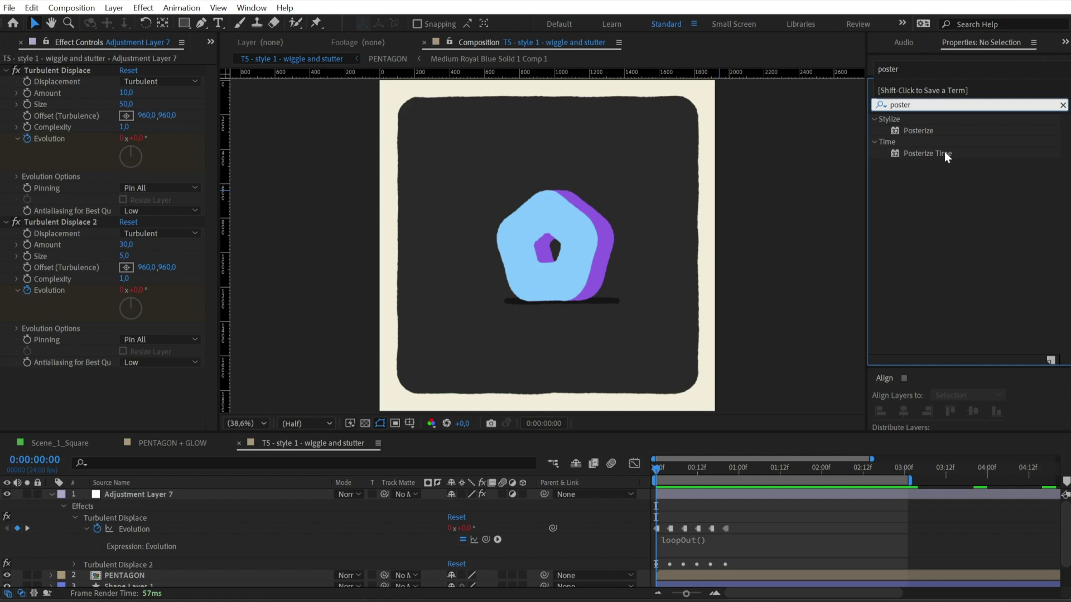
drag(945, 152, 675, 451)
drag(688, 493, 170, 407)
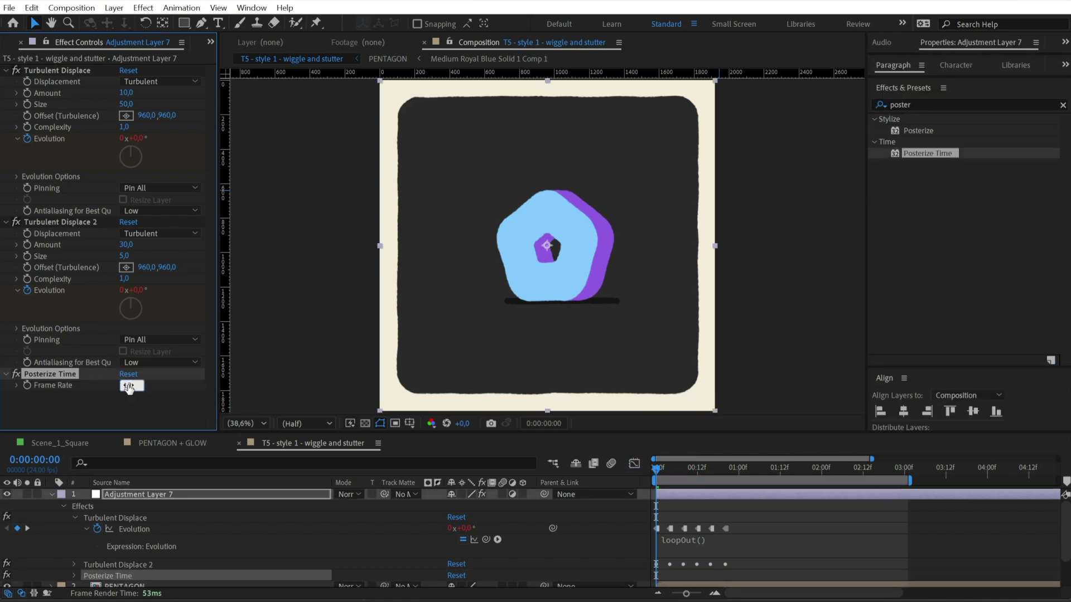
key(space)
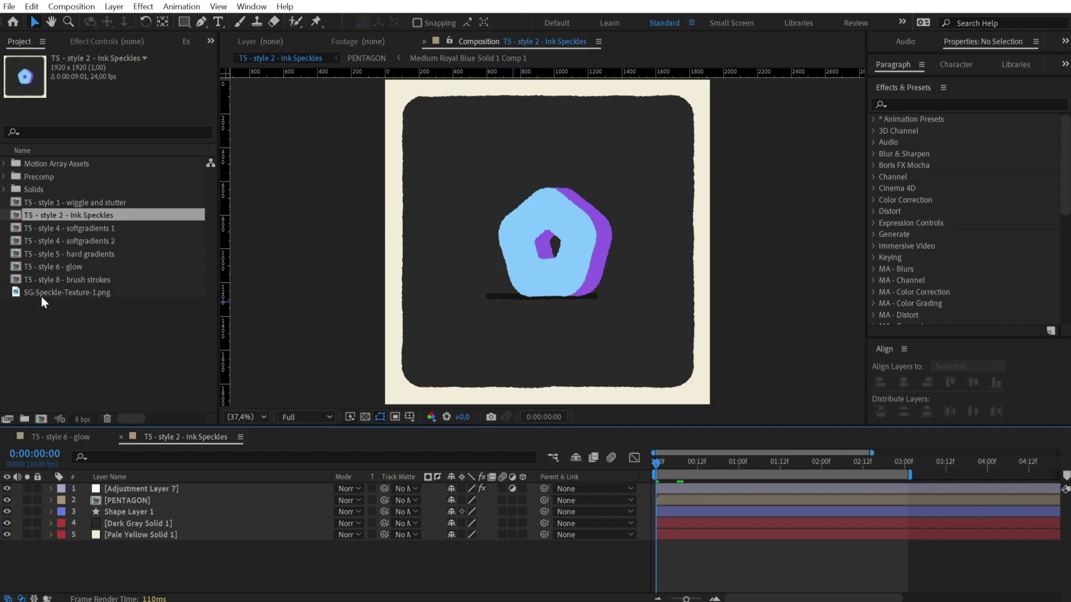
Place SG-Speckle-Texture-1.png above all layers in T5 - style 2 - Ink Speckles and pre-compose it as TEXTURE.
drag(43, 295, 140, 486)
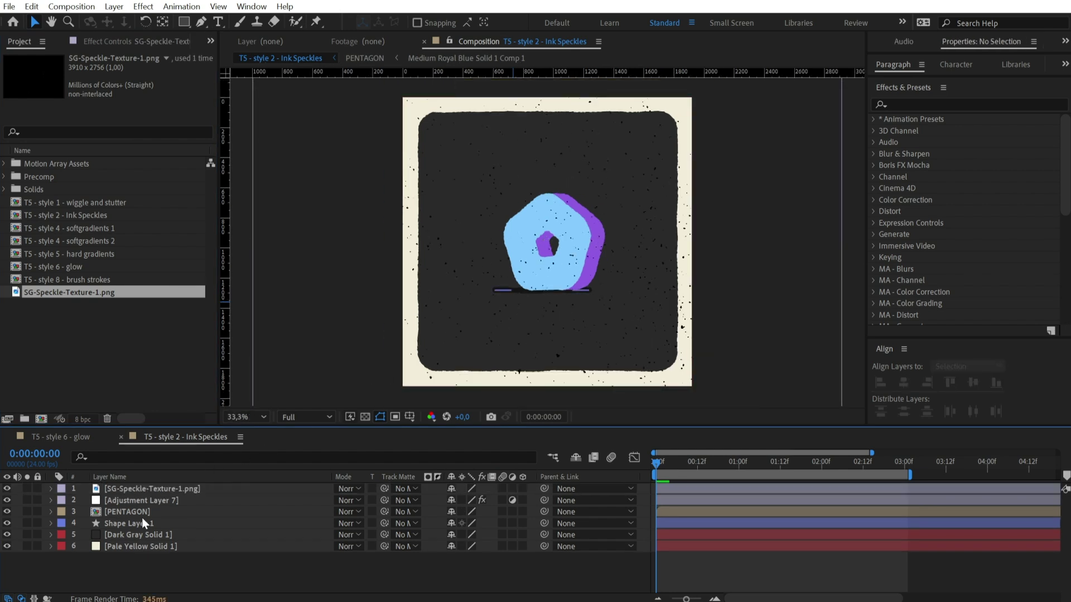
right_click(142, 489)
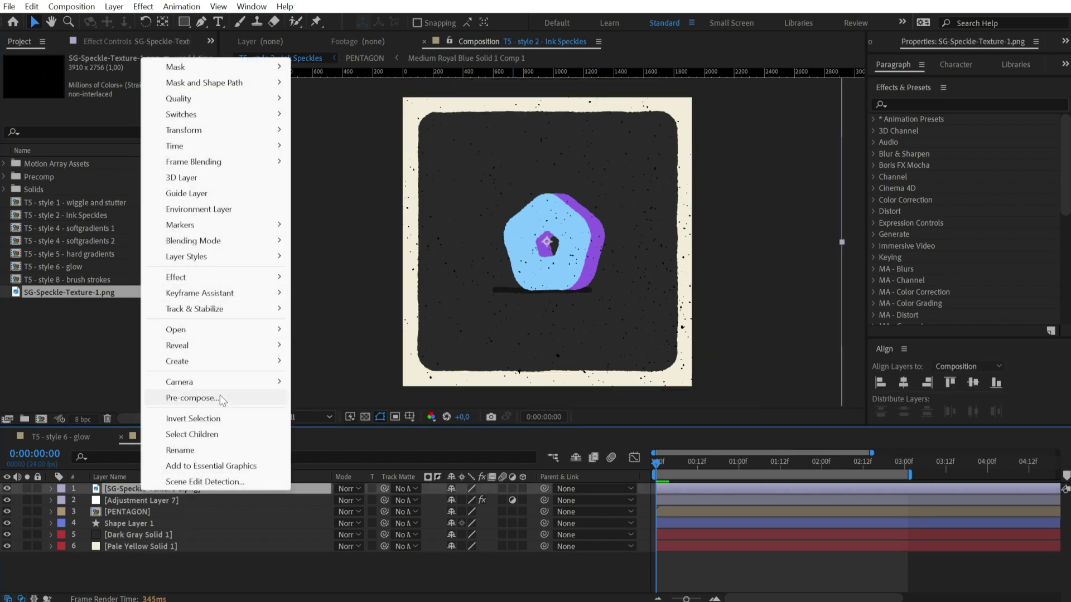
click(220, 398)
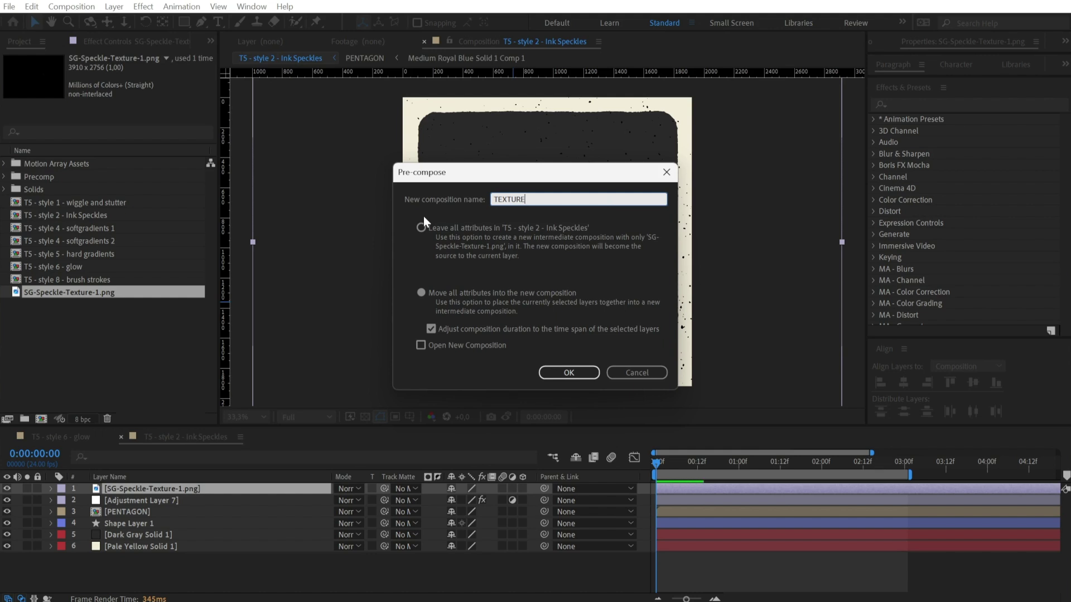
text(TEXTURE)
key(Return)
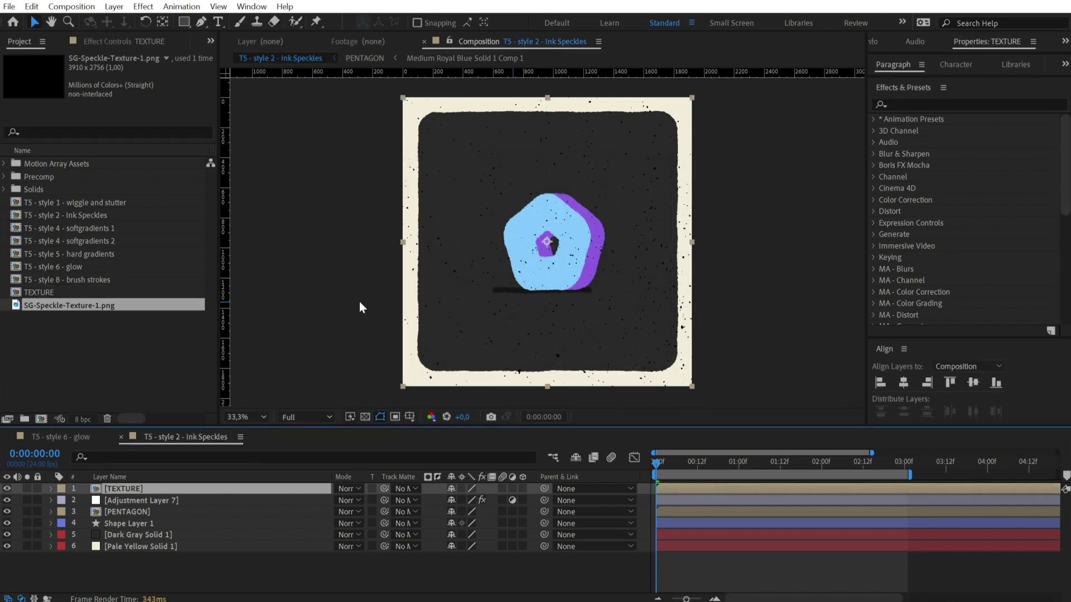
Open the TEXTURE composition and scale the speckle texture layer down, keeping the whole frame covered.
double_click(139, 489)
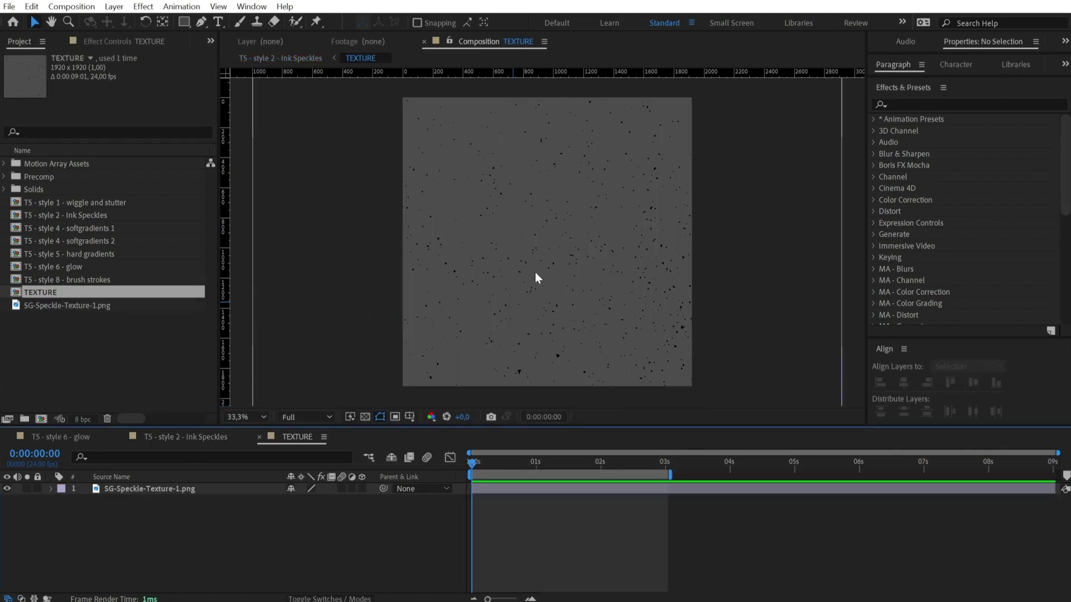
key(comma)
key(comma)
drag(402, 345, 434, 324)
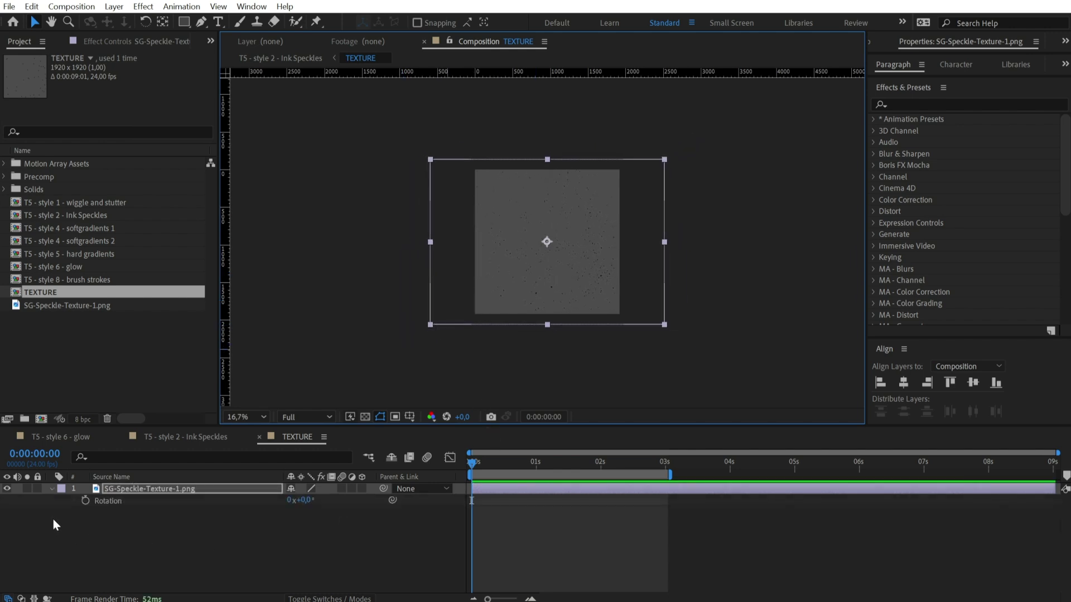
Keyframe the speckle texture's Rotation every four frames from frame 0 to 20, turning it in 45° increments up to 225°.
click(86, 500)
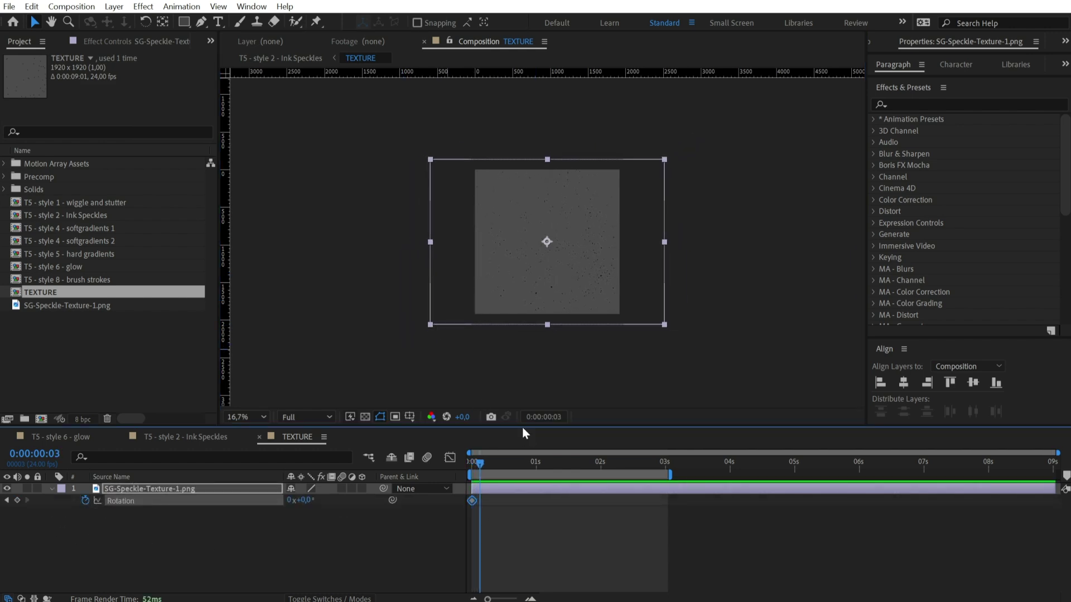
click(145, 22)
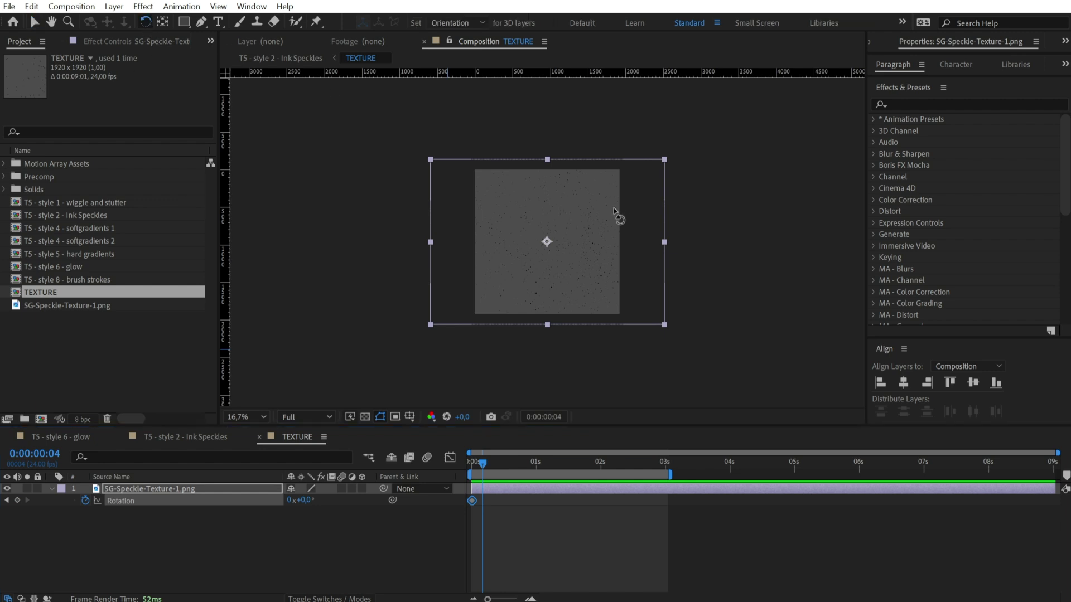
drag(614, 213, 436, 220)
key(Page_Down)
key(Page_Down)
key(Page_Down)
key(Page_Down)
key(Page_Down)
key(Page_Down)
key(Page_Down)
key(Page_Down)
key(Page_Down)
key(Page_Down)
key(Page_Down)
key(Page_Down)
key(Page_Down)
key(Page_Down)
key(Page_Down)
key(Page_Down)
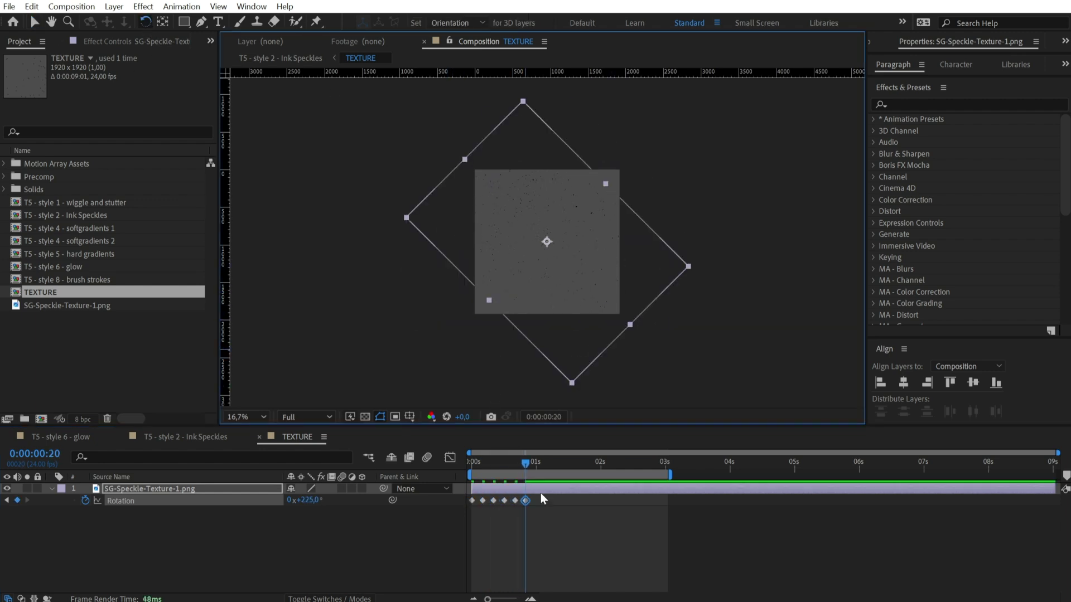
Reveal the texture layer's Position alongside Rotation and keyframe it at about 1137, 1089 on frame 0.
drag(543, 497, 464, 509)
key(Delete)
key(p)
click(471, 463)
key(v)
scroll(476, 244, up, 2)
drag(475, 244, 502, 263)
Keyframe the speckle texture at a different position every four frames from frame 4 to frame 20.
click(483, 468)
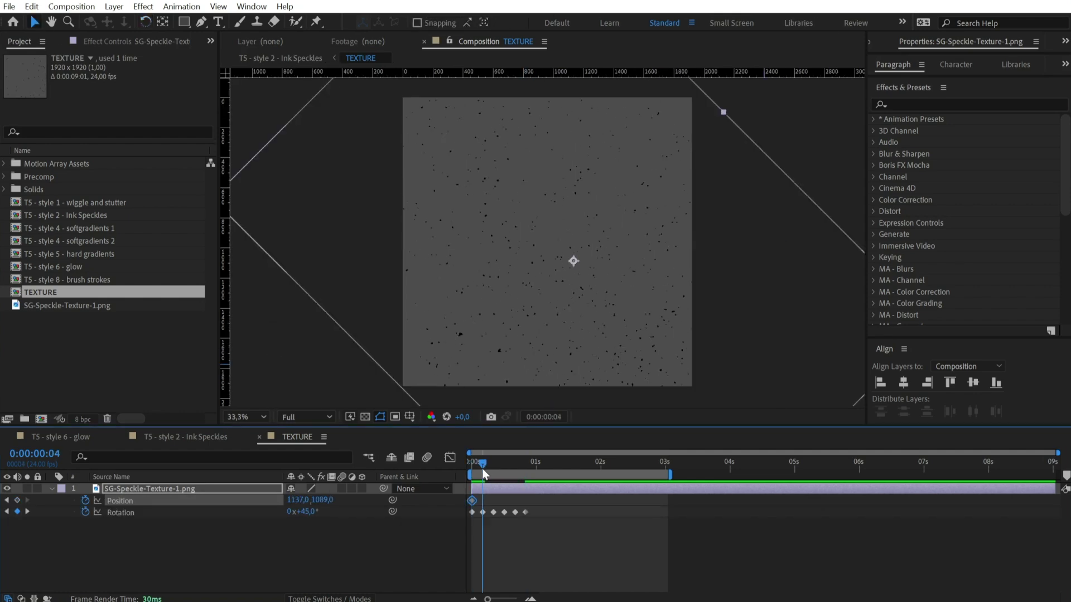
drag(574, 290, 484, 267)
click(493, 463)
drag(501, 324, 538, 384)
click(504, 466)
click(515, 464)
drag(559, 298, 561, 182)
click(525, 464)
drag(550, 242, 638, 346)
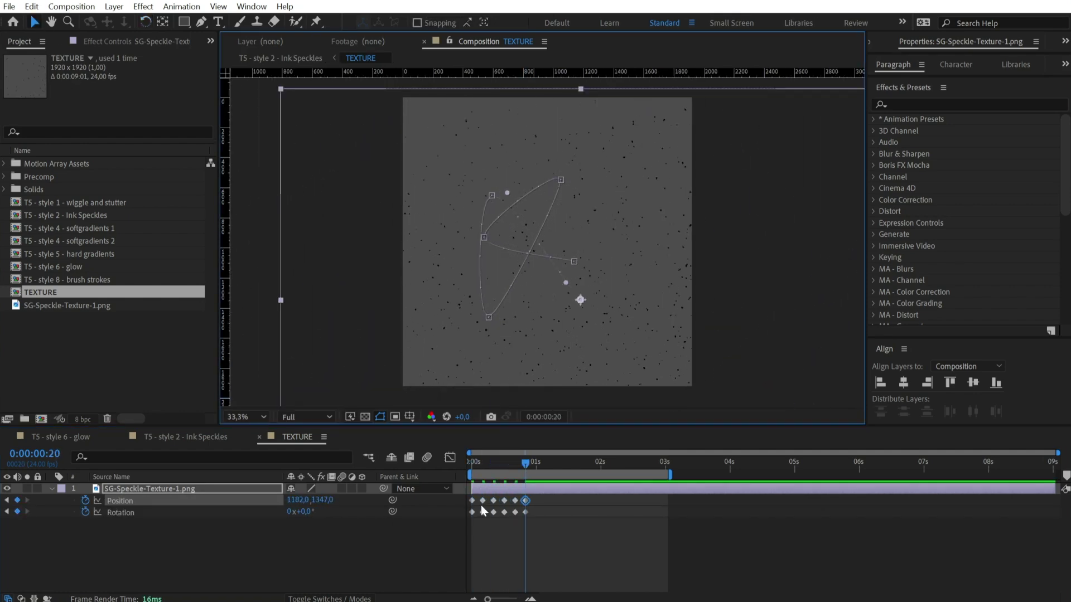
Copy the first Position and Rotation keyframes of the texture layer to frame 20.
drag(479, 498, 464, 526)
key(ctrl+c)
key(ctrl+v)
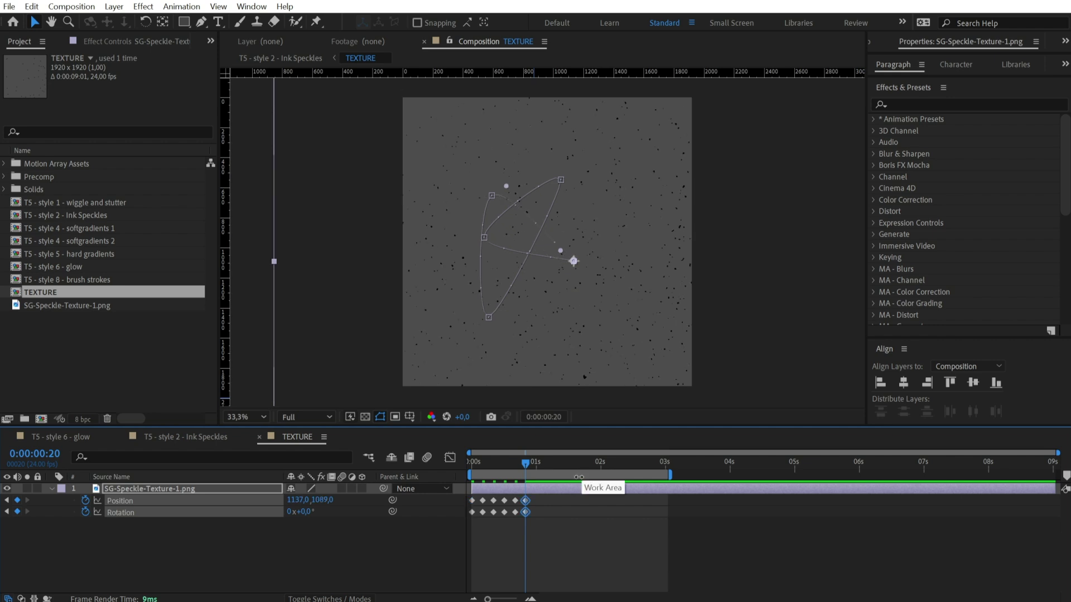
Convert all Position and Rotation keyframes of the texture layer to hold keyframes.
drag(532, 525, 437, 490)
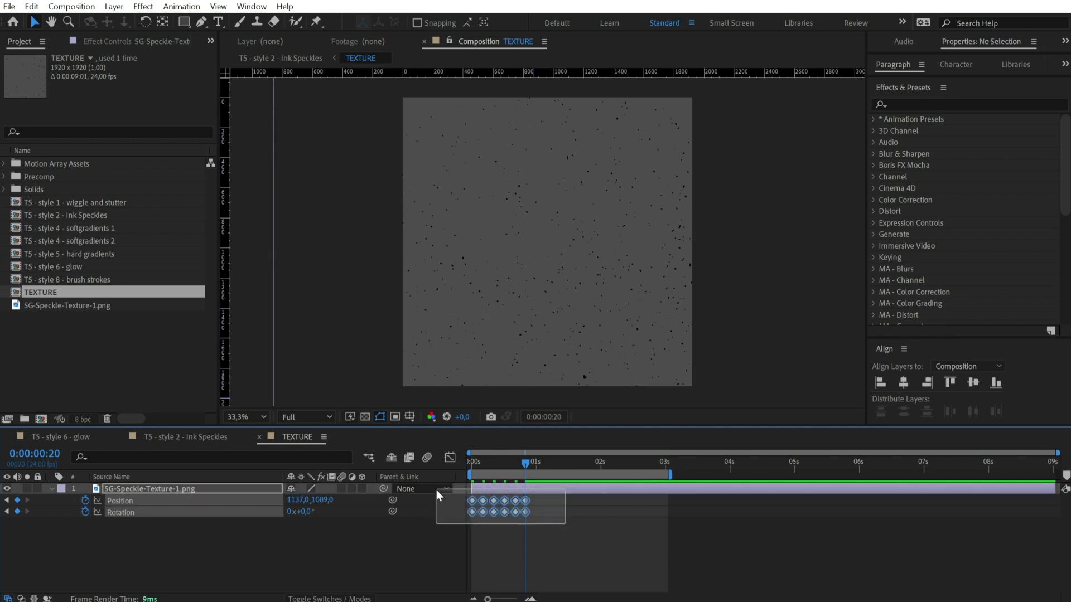
right_click(472, 500)
click(525, 425)
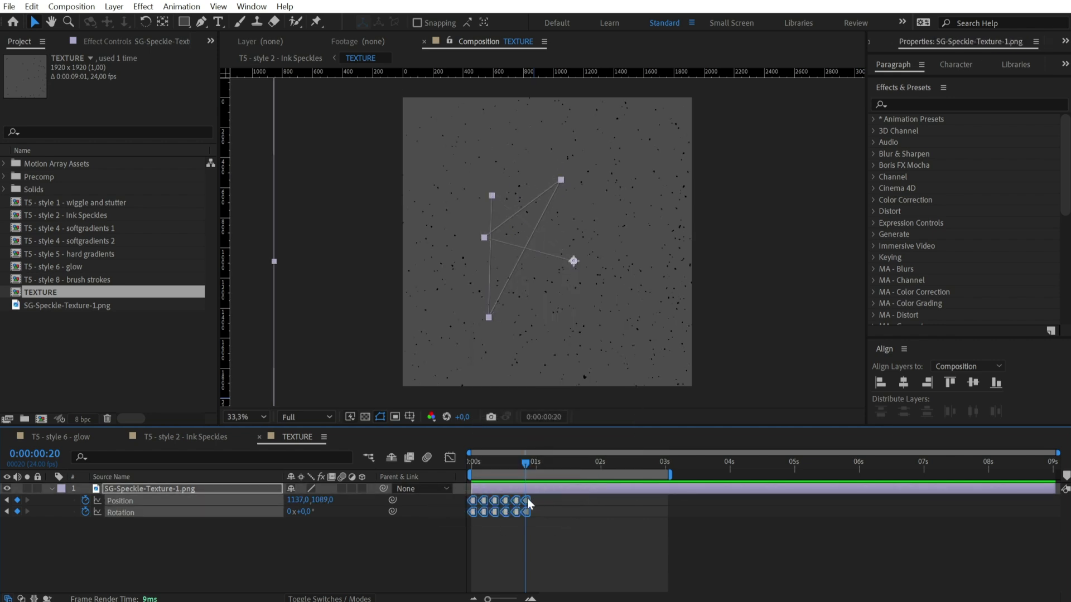
Add a loopOut() expression to the texture layer's Position.
alt+click(85, 499)
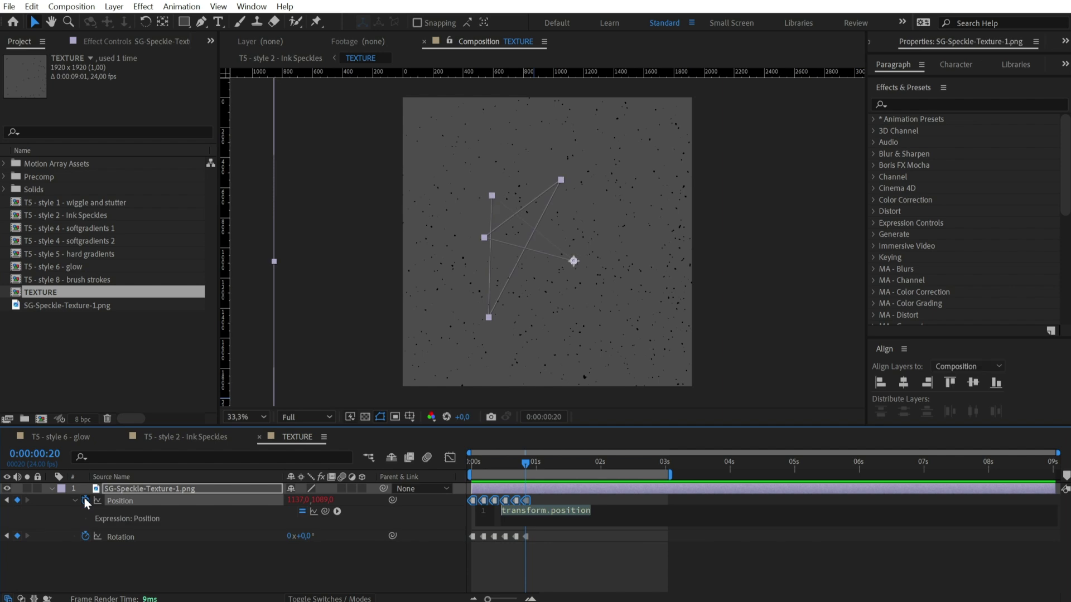
text(loop)
key(Down)
key(Down)
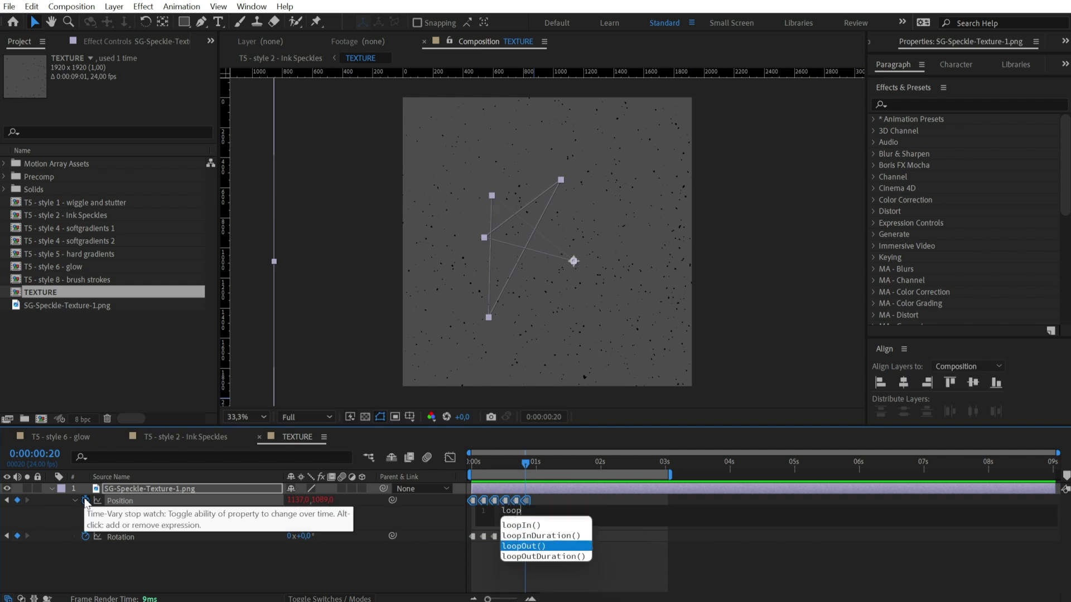
key(Return)
click(102, 550)
Add a loopOut() expression to the texture layer's Rotation.
alt+click(85, 536)
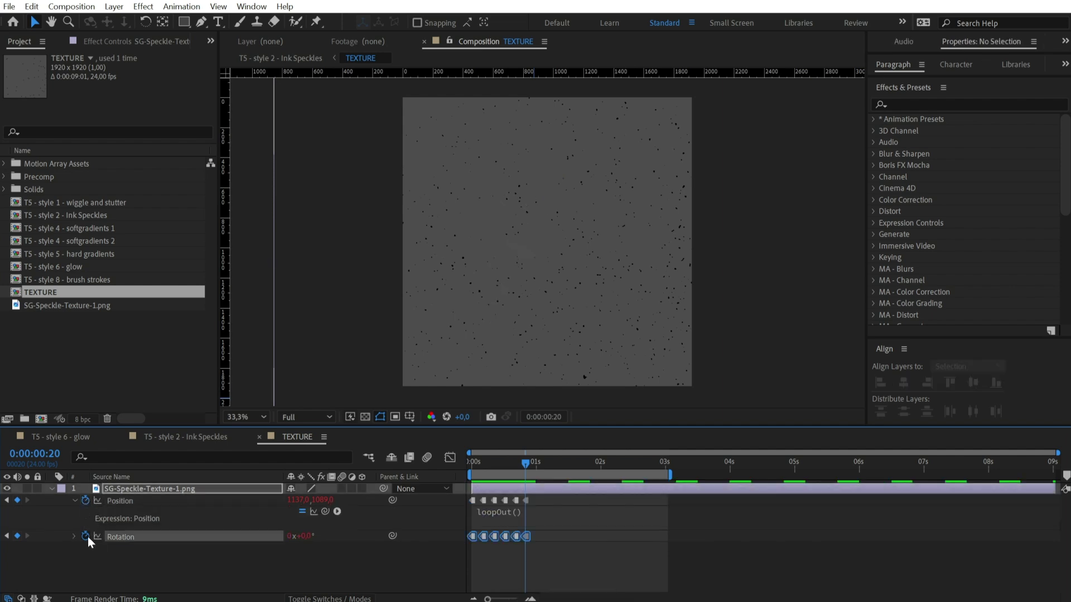
text(loop)
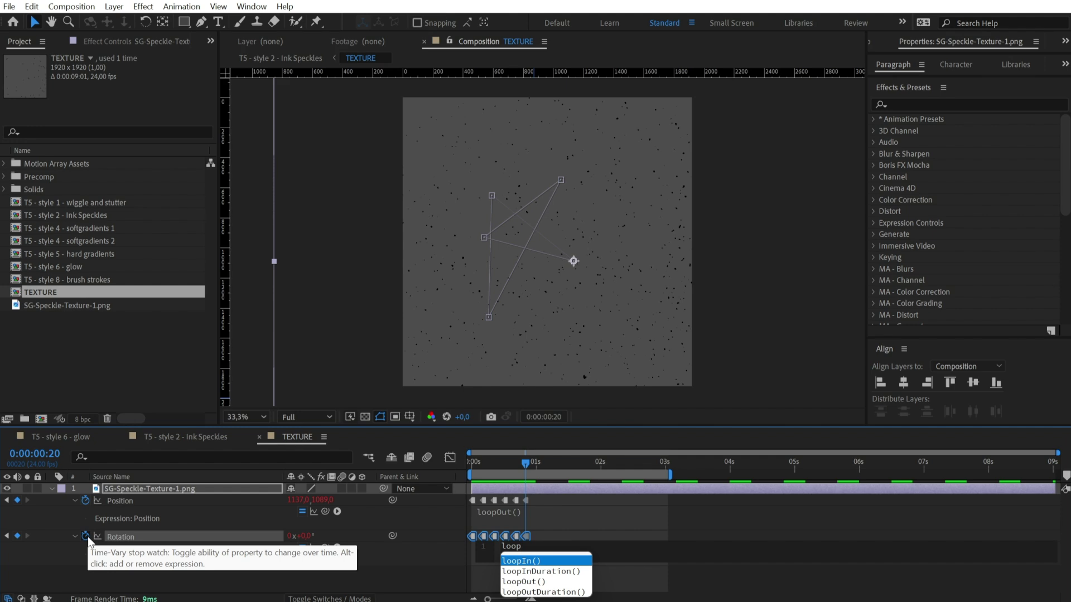
key(Down)
key(Down)
key(Return)
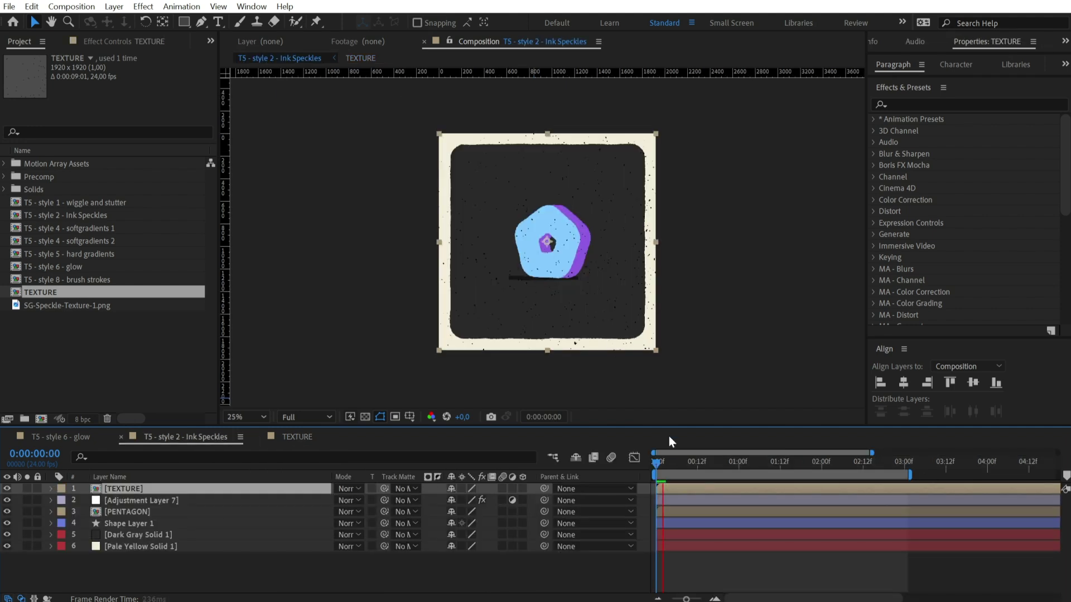
In the Ink Speckles composition, apply a Fill effect to the TEXTURE layer and color the speckles light blue.
click(653, 463)
drag(654, 463, 698, 466)
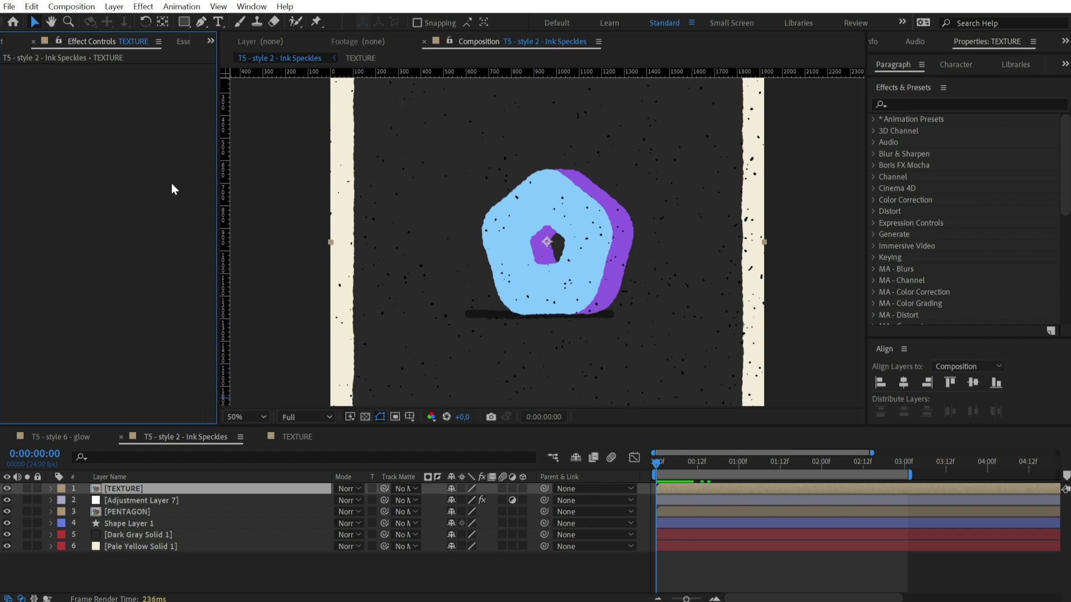
click(114, 488)
click(142, 6)
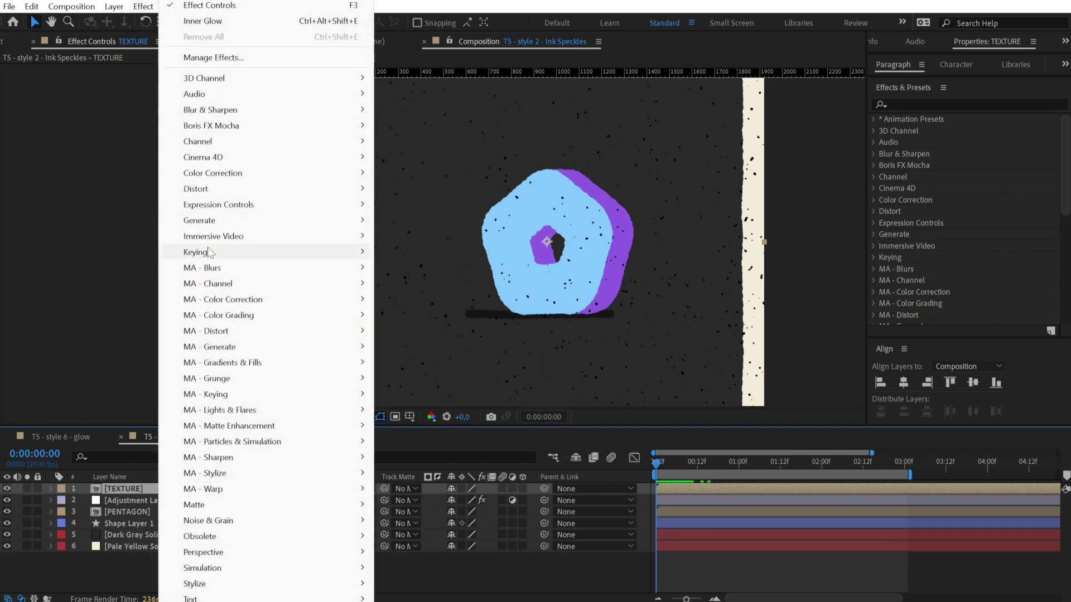
mouse_move(207, 223)
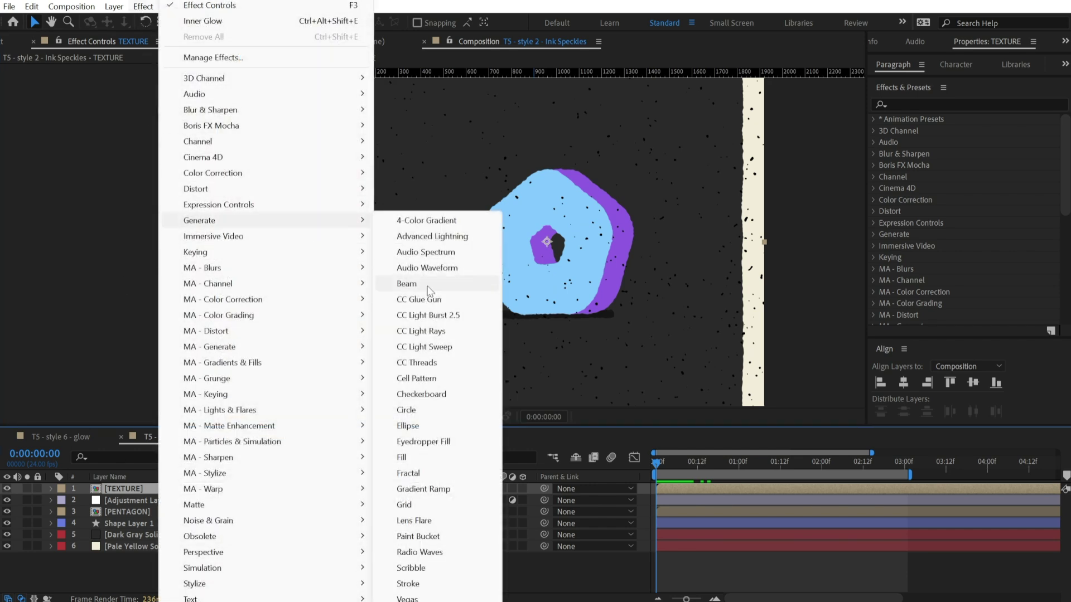
click(412, 458)
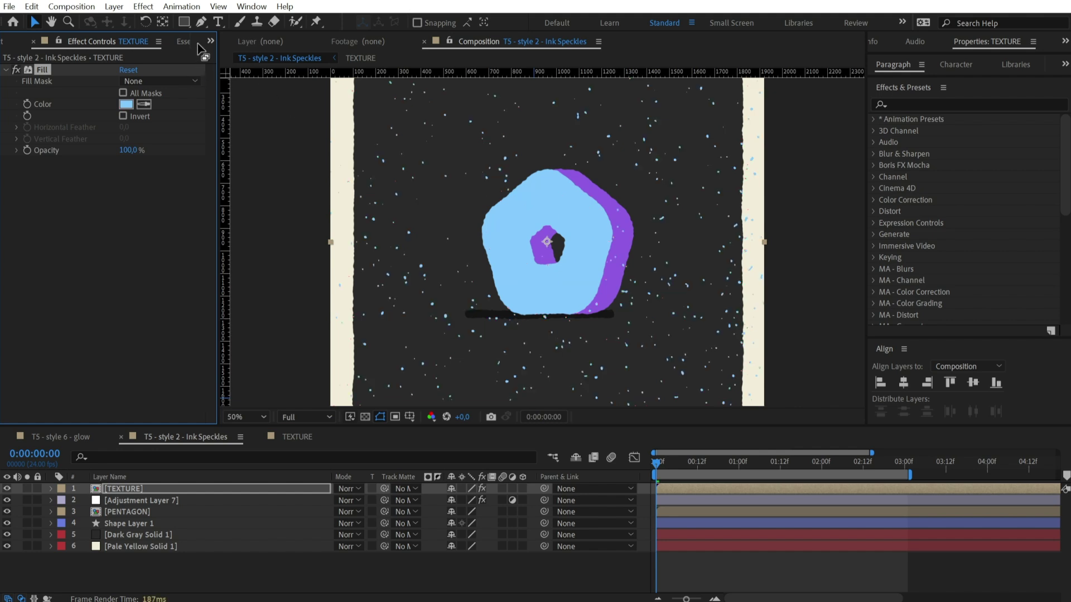
Draw an elliptical mask on the light blue TEXTURE layer and fit it around the pentagon.
drag(185, 26, 220, 51)
drag(603, 275, 643, 329)
click(39, 25)
double_click(565, 330)
mouse_move(589, 256)
mouse_down()
mouse_move(577, 280)
mouse_move(578, 270)
mouse_up()
drag(655, 142, 635, 166)
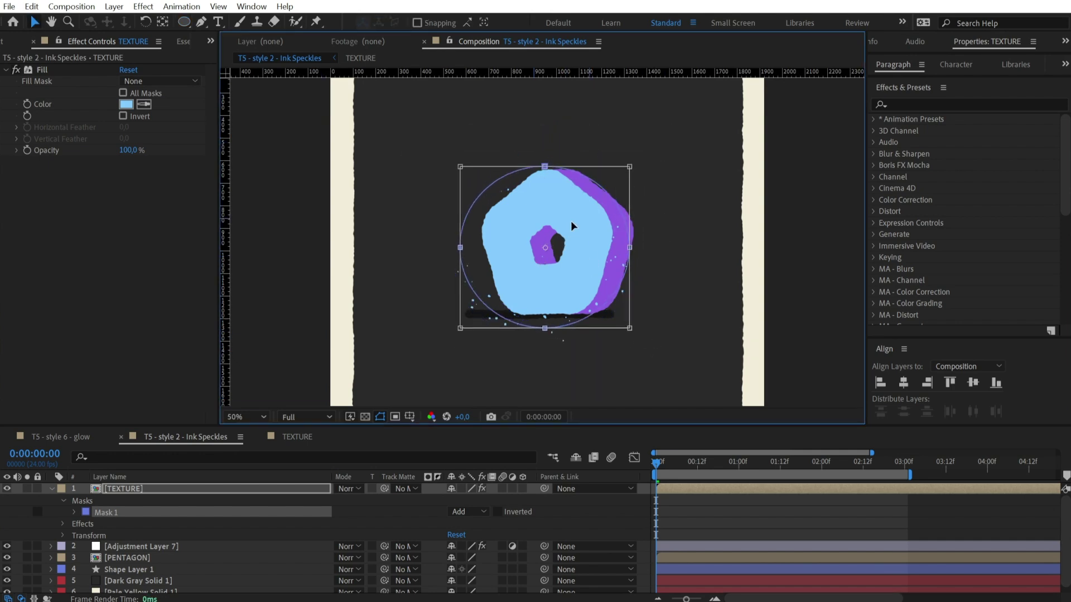
click(706, 516)
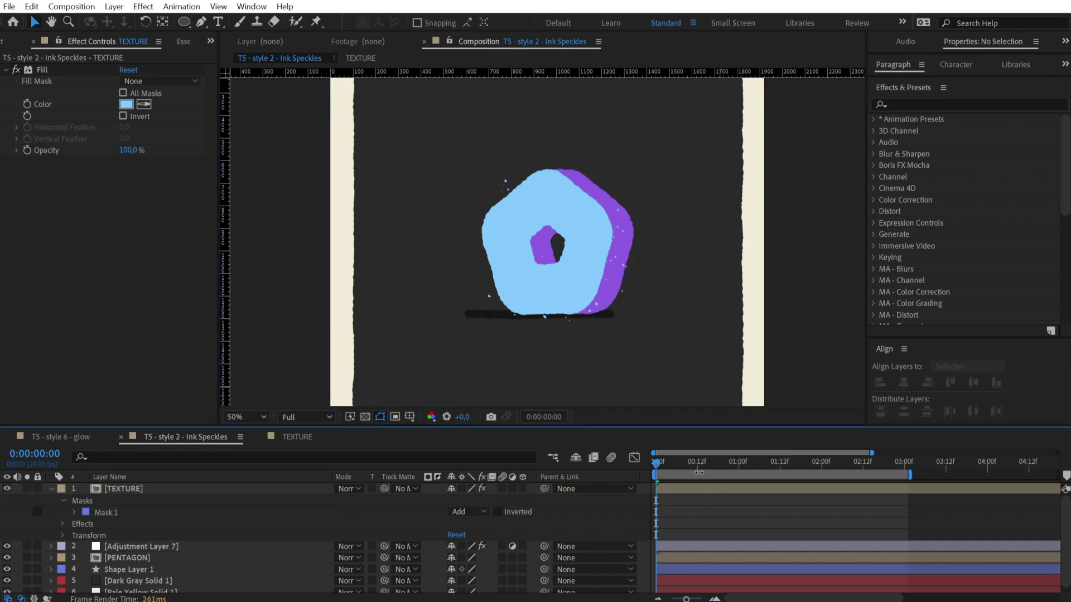
Duplicate the masked TEXTURE layer, then recolor the copy with the pentagon's purple and rotate its speckles.
click(680, 497)
key(ctrl+d)
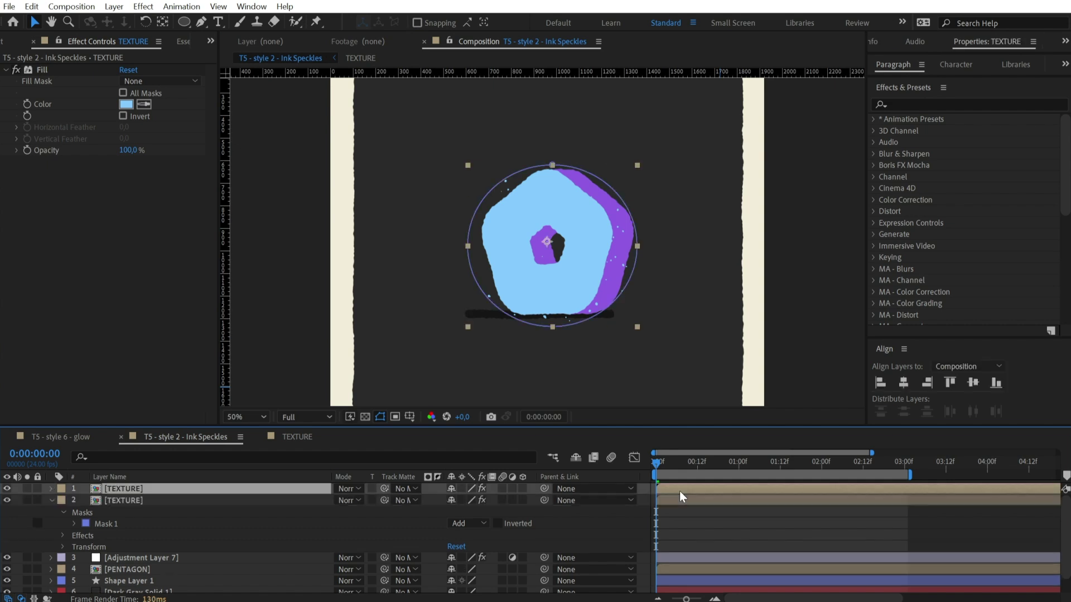
click(145, 104)
key(w)
drag(552, 166, 621, 252)
key(v)
click(711, 527)
Reshape the purple layer's elliptical mask, pulling its left point inward so the speckles cover mainly the pentagon's right side.
drag(202, 22, 240, 66)
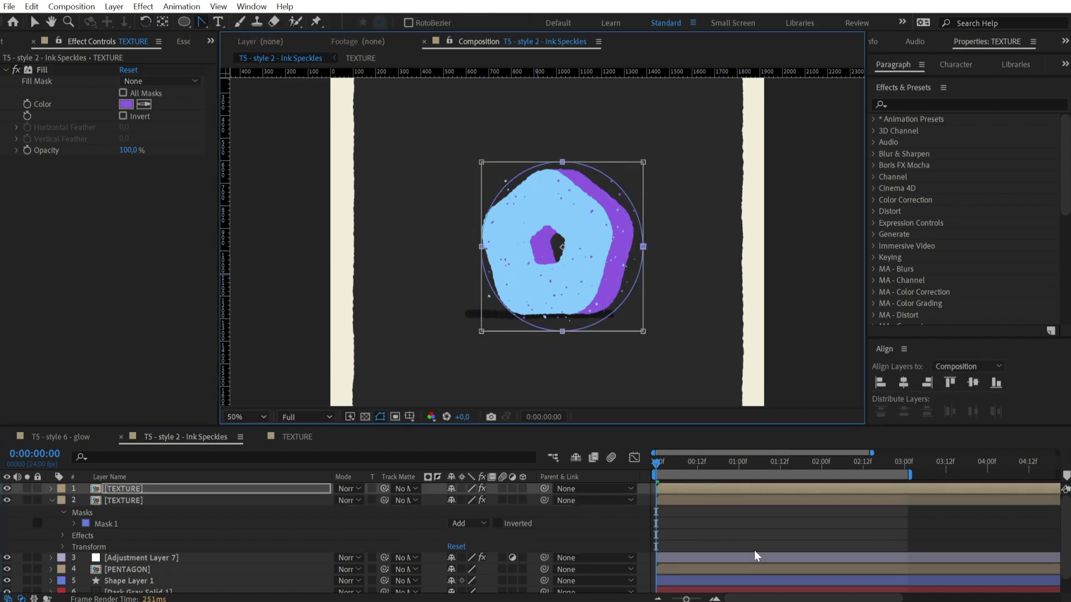
drag(481, 247, 504, 261)
drag(457, 231, 512, 214)
click(34, 21)
drag(480, 246, 509, 243)
drag(563, 331, 579, 323)
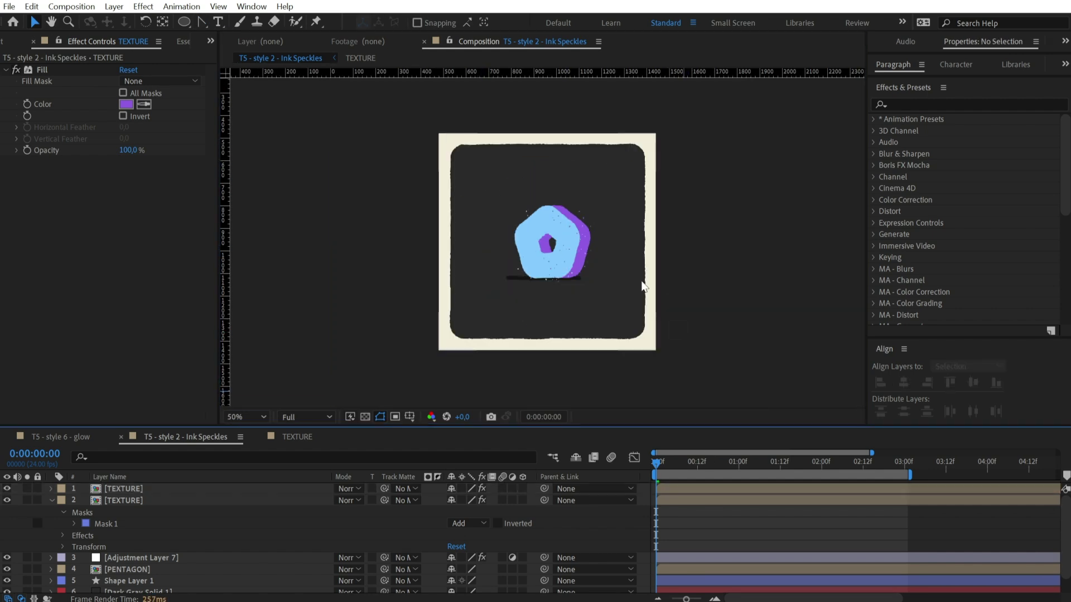
Duplicate the purple TEXTURE layer and delete the mask from the copy.
click(134, 489)
key(ctrl+d)
key(m)
click(124, 500)
key(Delete)
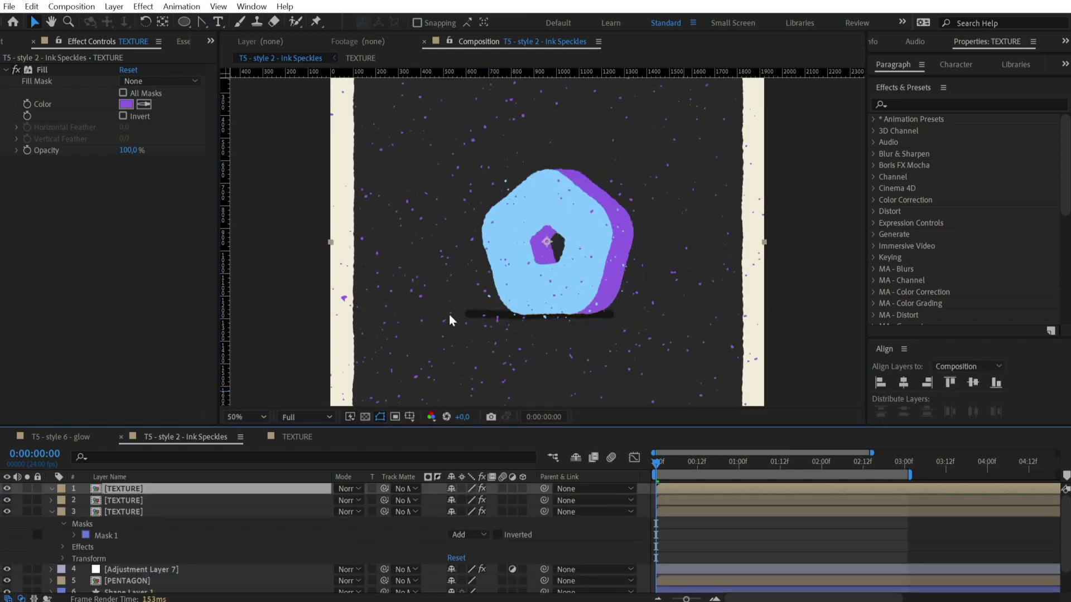
Rotate the unmasked TEXTURE copy and set its Fill color to the cream of the outer frame.
scroll(450, 318, down, 1)
key(w)
drag(635, 230, 637, 234)
scroll(636, 235, up, 1)
click(144, 104)
click(333, 144)
Draw a rounded rectangle mask on the cream TEXTURE layer and resize it to sit just inside the dark square's edges.
drag(184, 21, 218, 42)
mouse_move(407, 102)
mouse_down()
mouse_move(452, 159)
mouse_move(468, 161)
mouse_move(716, 408)
mouse_up()
key(ctrl+t)
scroll(717, 407, down, 1)
drag(477, 171, 458, 150)
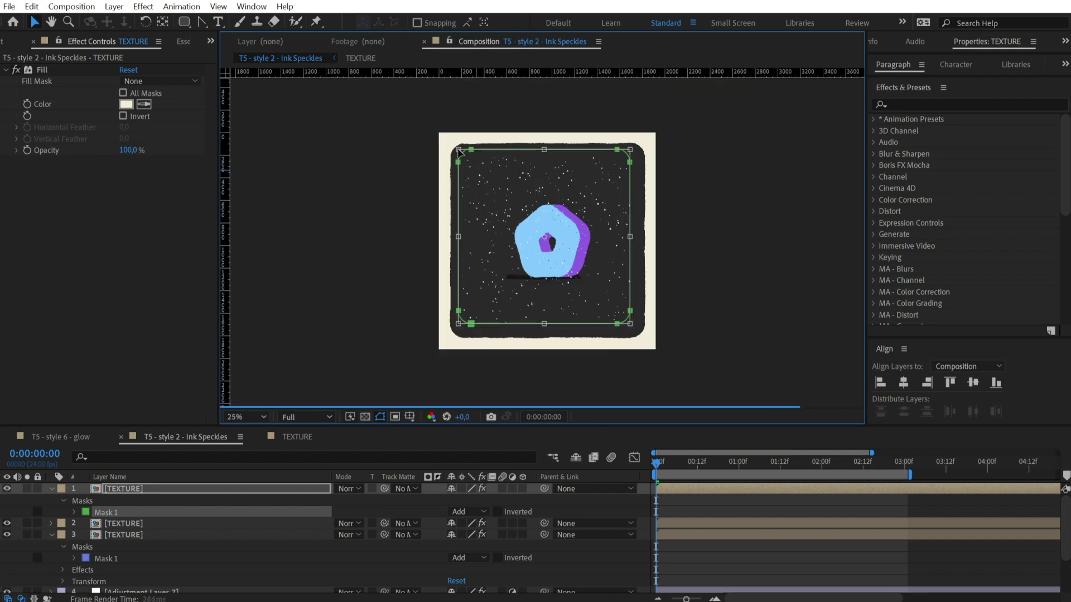
drag(632, 325, 639, 333)
key(Return)
Invert the cream layer's mask so its speckles lie only along the frame's inner edge.
key(ctrl+shift+i)
key(F2)
scroll(545, 313, up, 1)
scroll(641, 335, down, 1)
scroll(591, 348, up, 1)
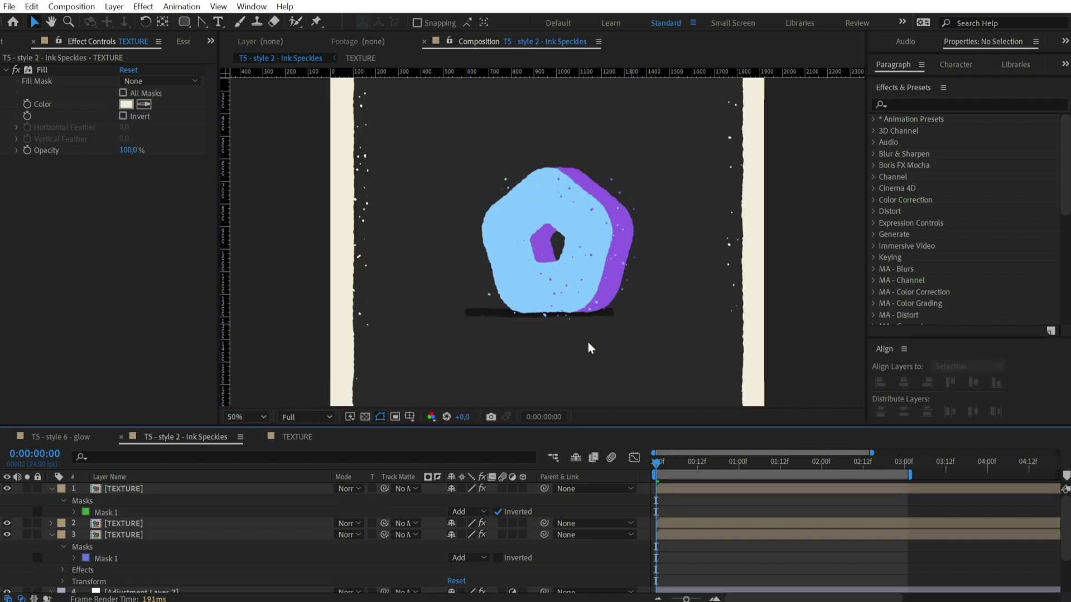
Duplicate the cream TEXTURE layer and rotate the copy to vary its speckle placement.
click(167, 489)
key(ctrl+d)
scroll(446, 195, down, 1)
key(w)
drag(505, 153, 587, 329)
Set the newest TEXTURE copy's Fill color to dark gray and delete its mask.
click(101, 513)
click(150, 488)
key(m)
click(116, 504)
key(Delete)
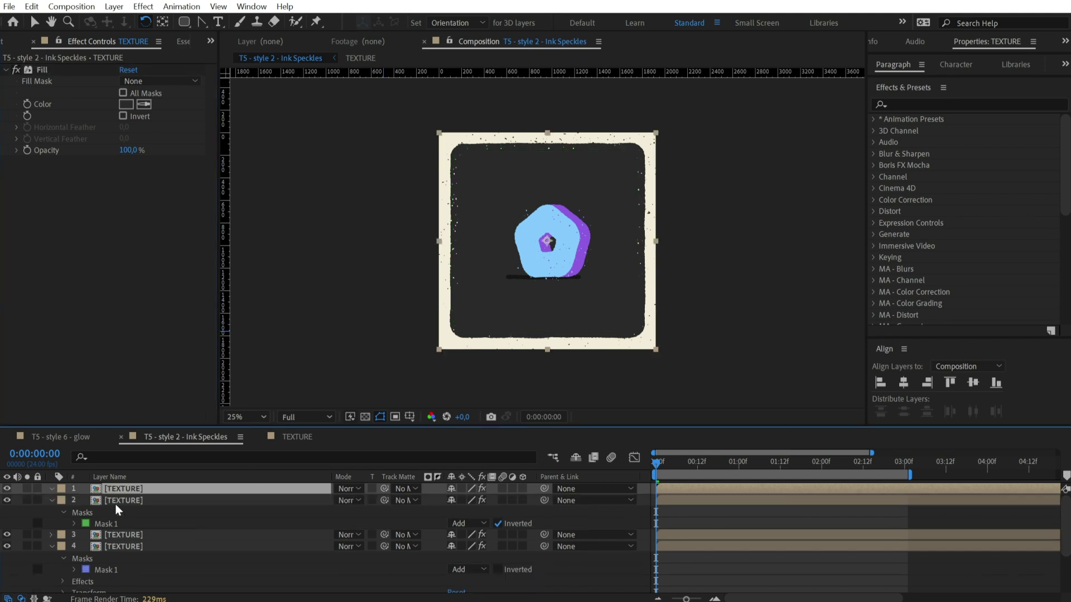
Fit the composition in the viewer and preview the animated ink speckles.
click(35, 22)
key(F2)
key(shift+slash)
key(space)
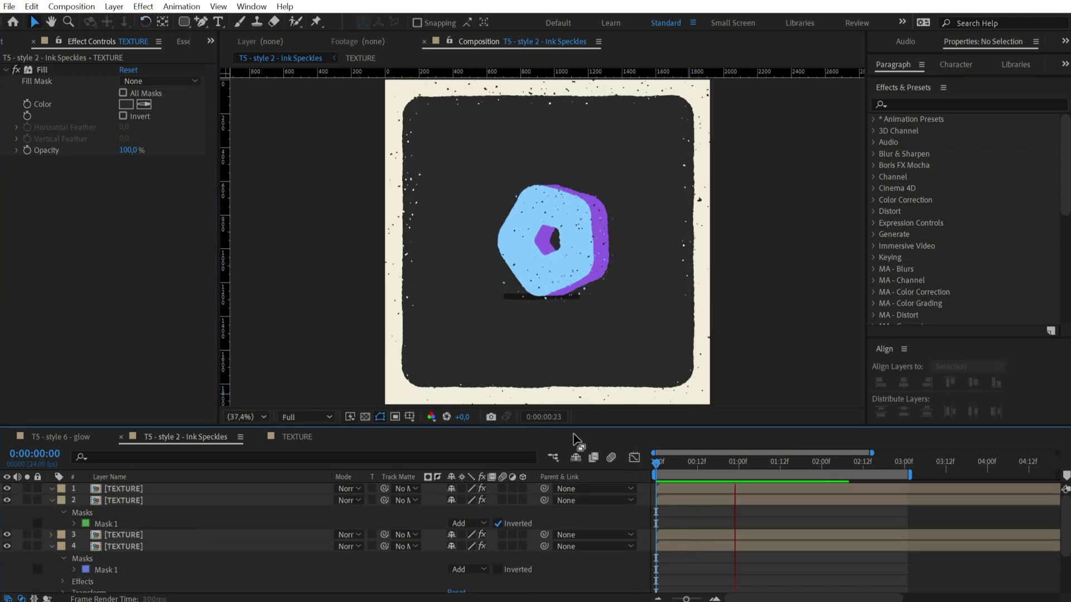
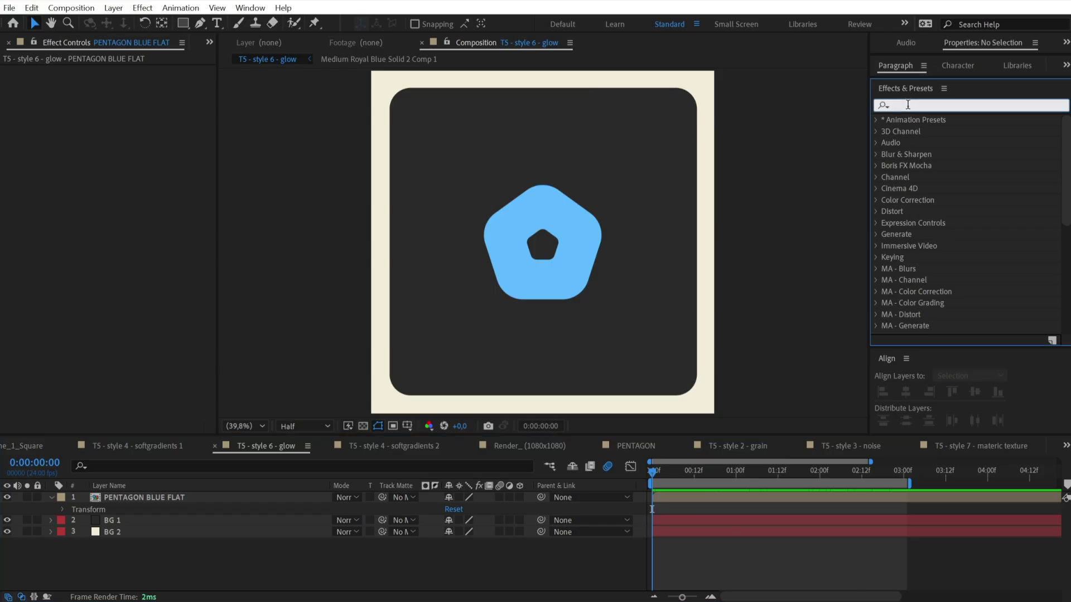
Find the Perspective Drop Shadow effect and apply it to the PENTAGON BLUE FLAT layer.
text(drop)
drag(949, 326, 943, 336)
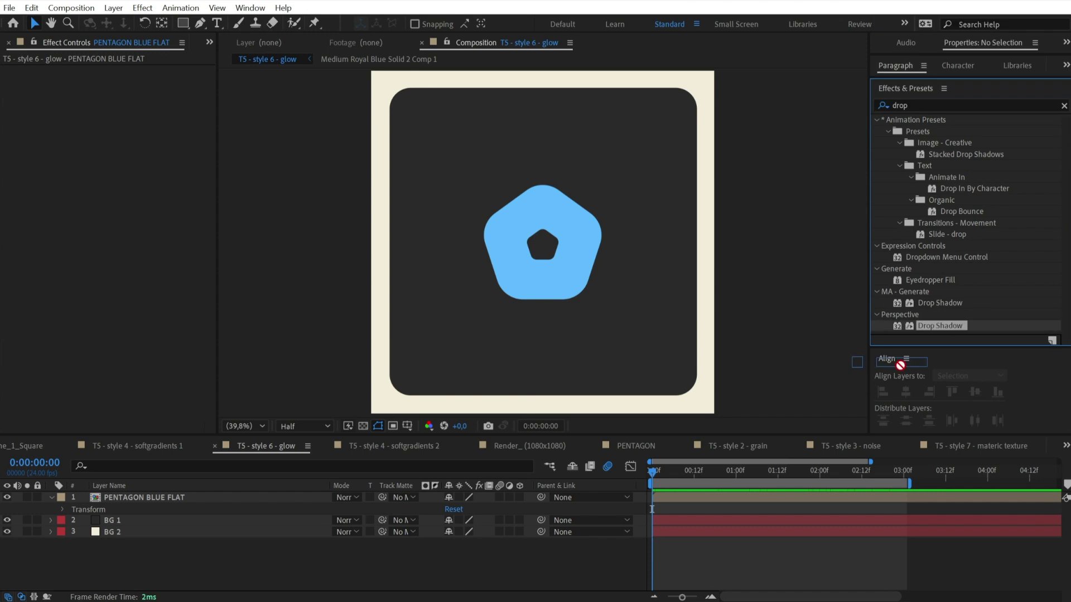
drag(700, 488, 697, 496)
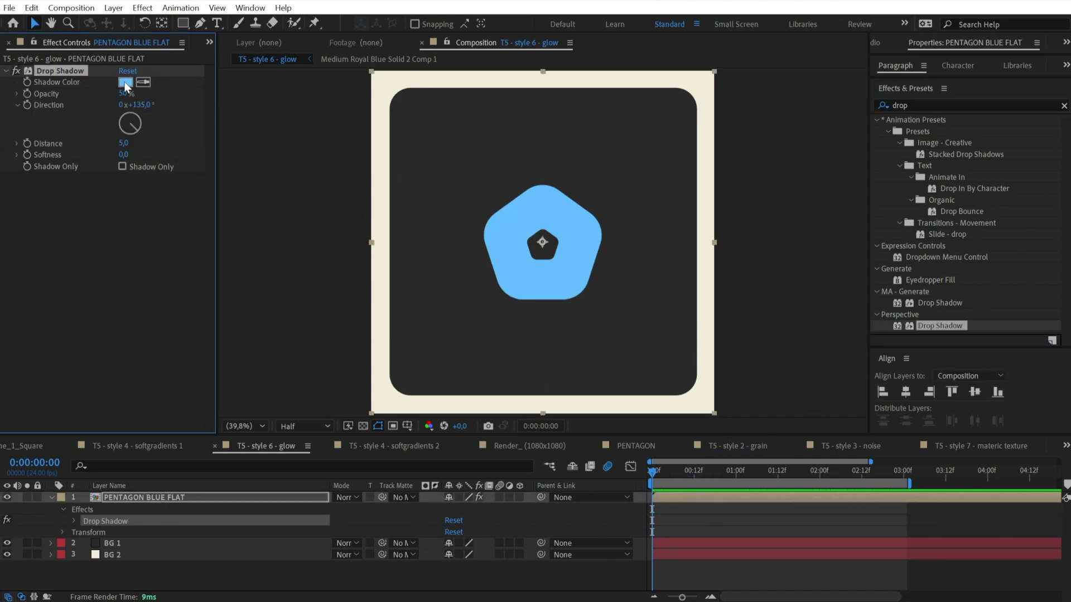
Set the Drop Shadow's color to a medium blue, opacity to 100%, distance to 0 and softness to 300.
click(125, 83)
drag(773, 165, 783, 169)
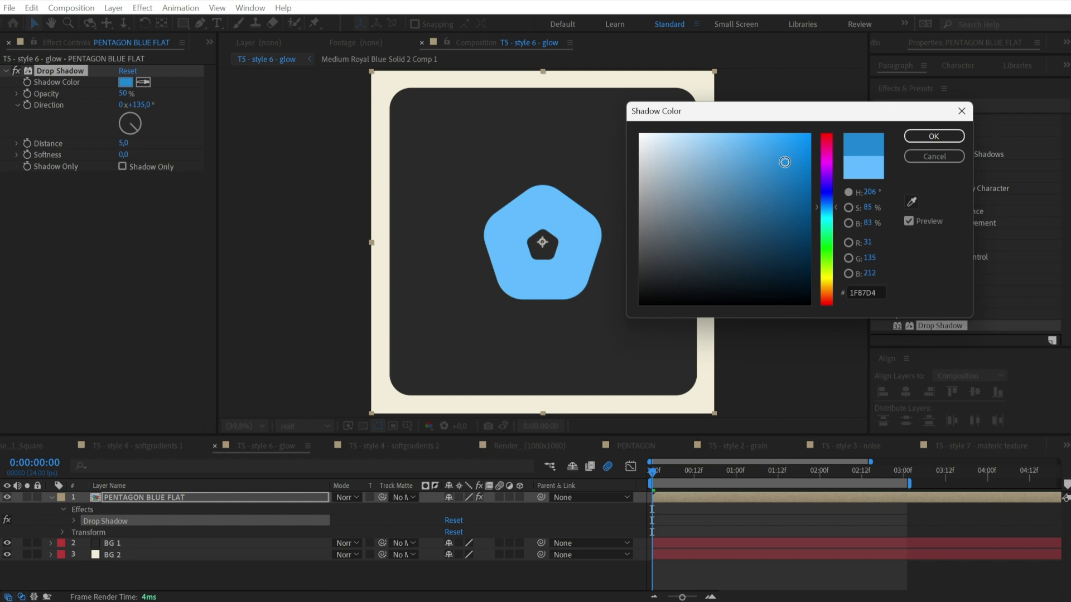
click(918, 139)
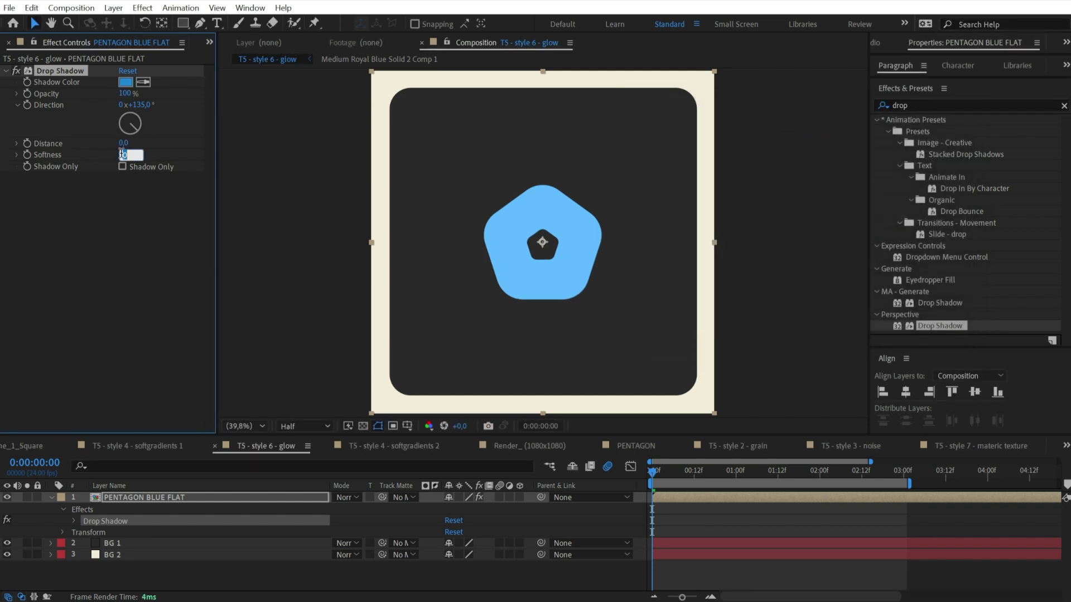
drag(122, 156, 223, 156)
click(107, 144)
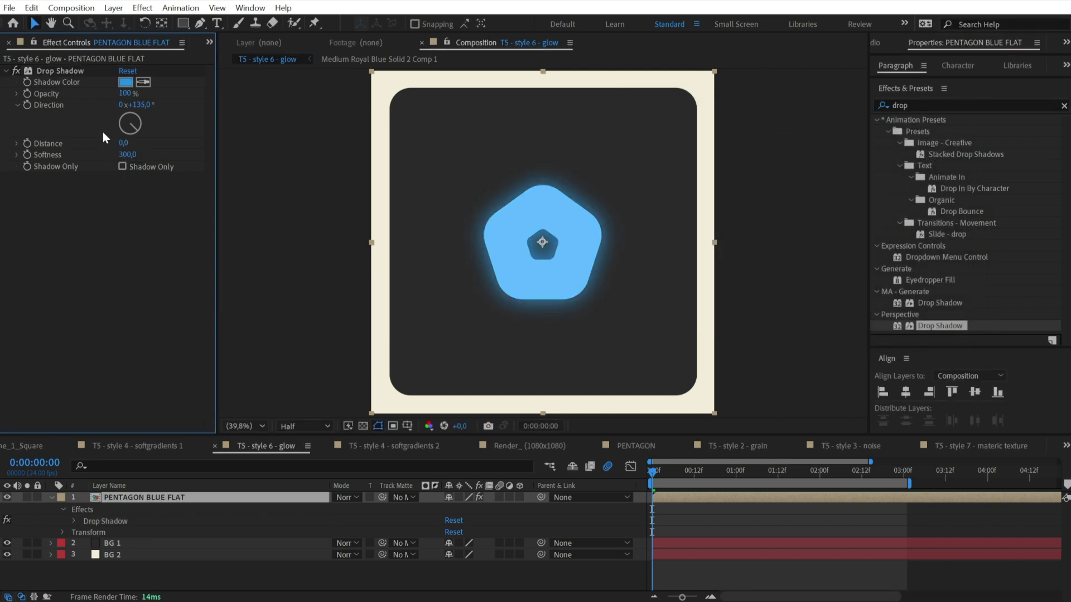
Duplicate the Drop Shadow effect and set the copy's shadow color to a darker blue.
click(70, 71)
key(ctrl+d)
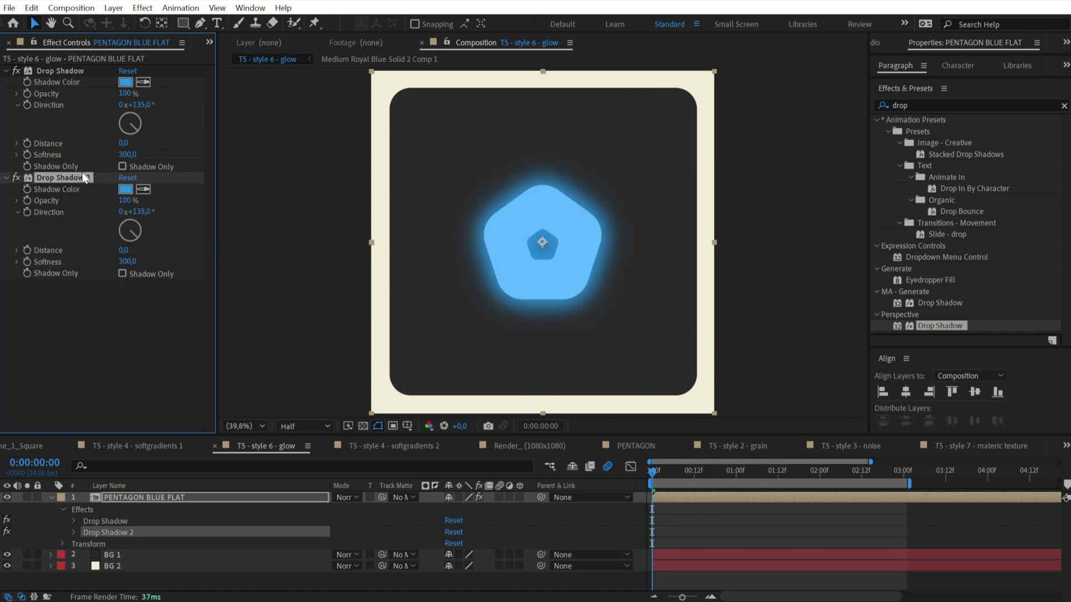
click(126, 189)
drag(786, 170, 796, 180)
click(914, 135)
Duplicate the first Drop Shadow again and move the new copy to the top of the effect stack.
click(66, 70)
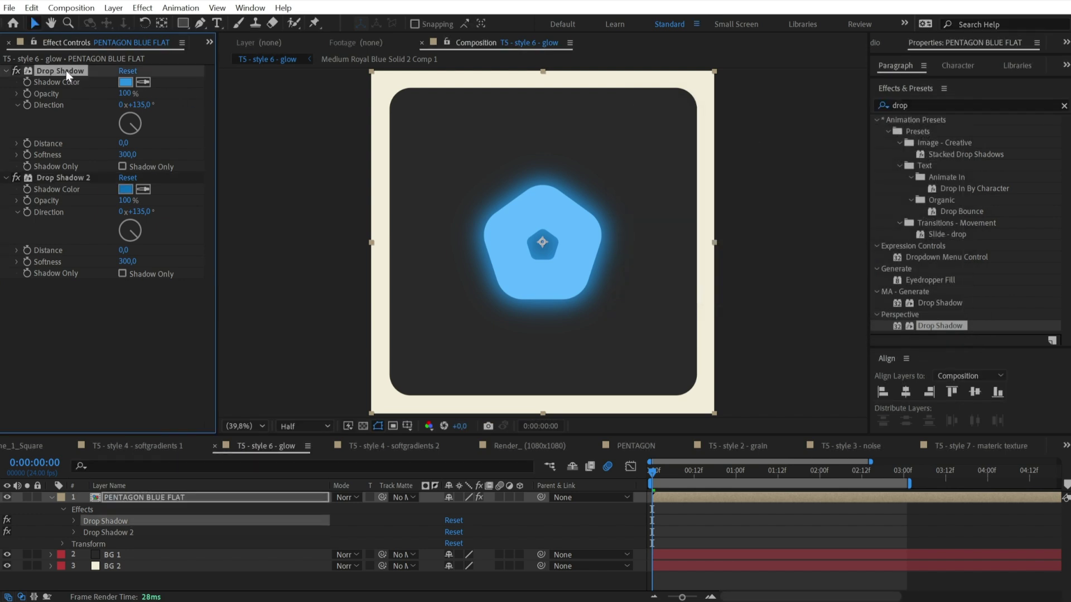
key(ctrl+d)
drag(54, 175, 59, 67)
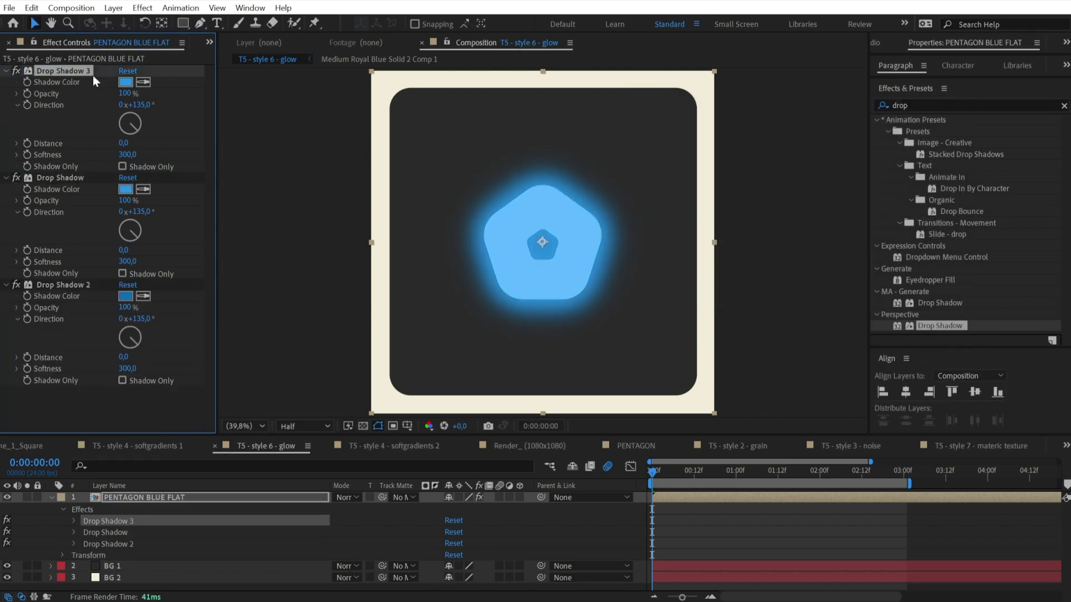
Set the topmost Drop Shadow's color to red and its softness to 150.
click(124, 82)
click(832, 299)
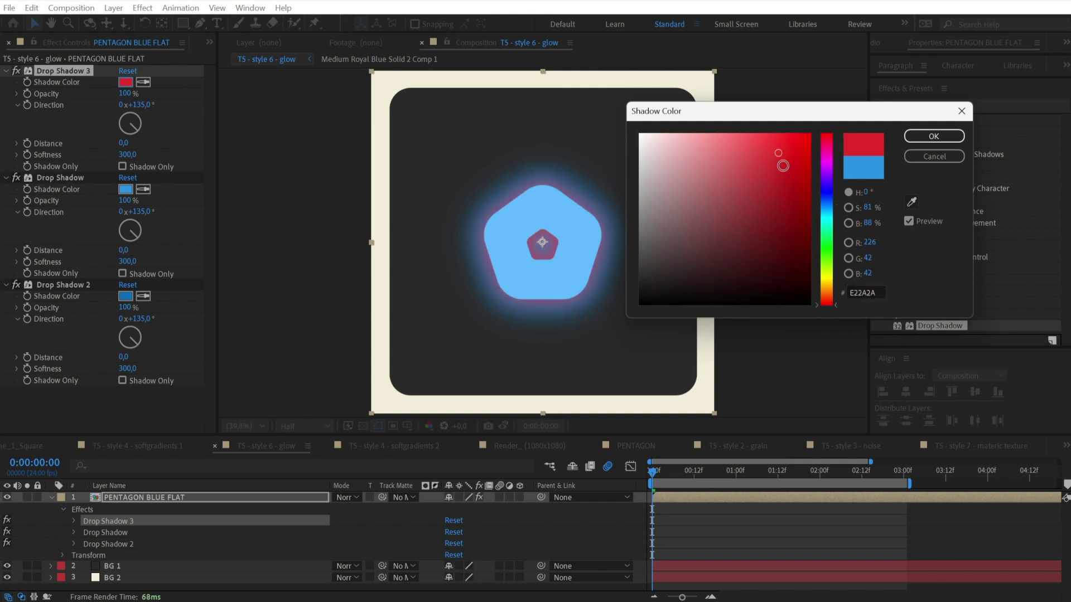
click(937, 134)
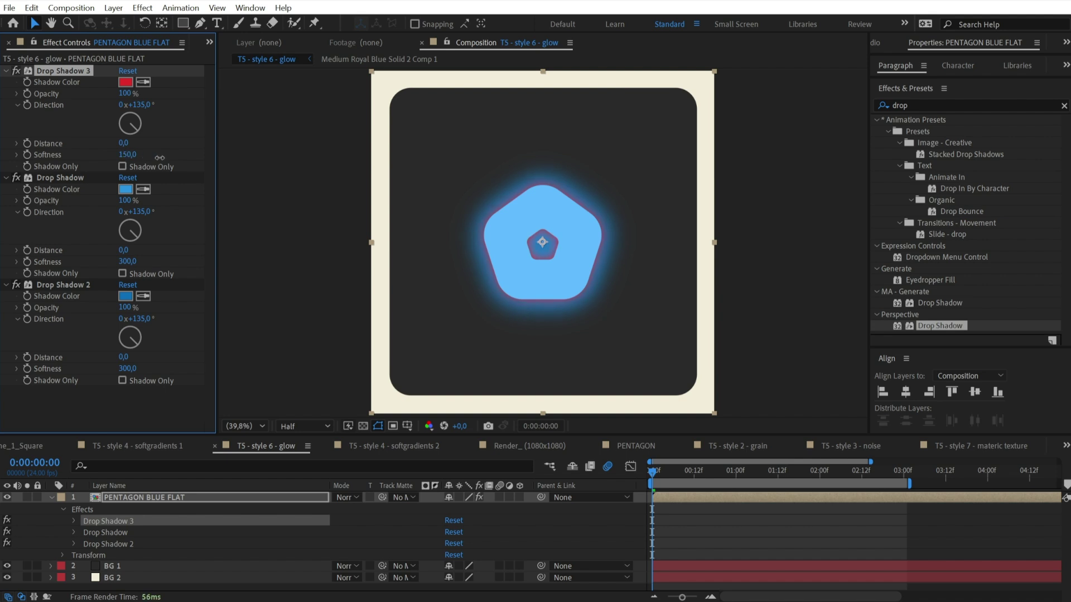
Change the topmost Drop Shadow's color to light blue 76C5FF.
click(128, 187)
click(130, 83)
drag(771, 194, 729, 121)
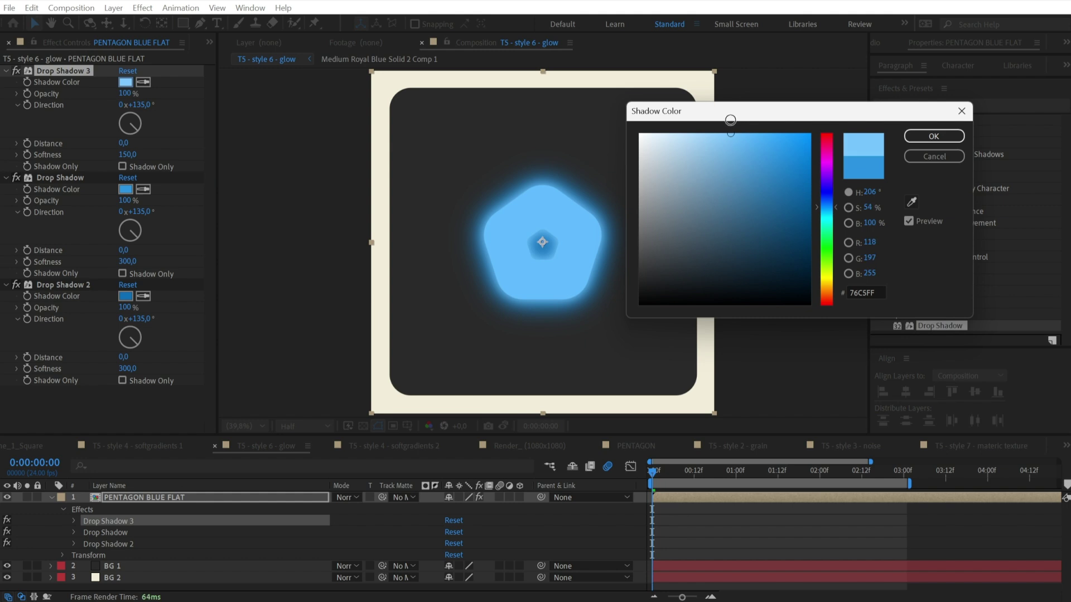
click(933, 136)
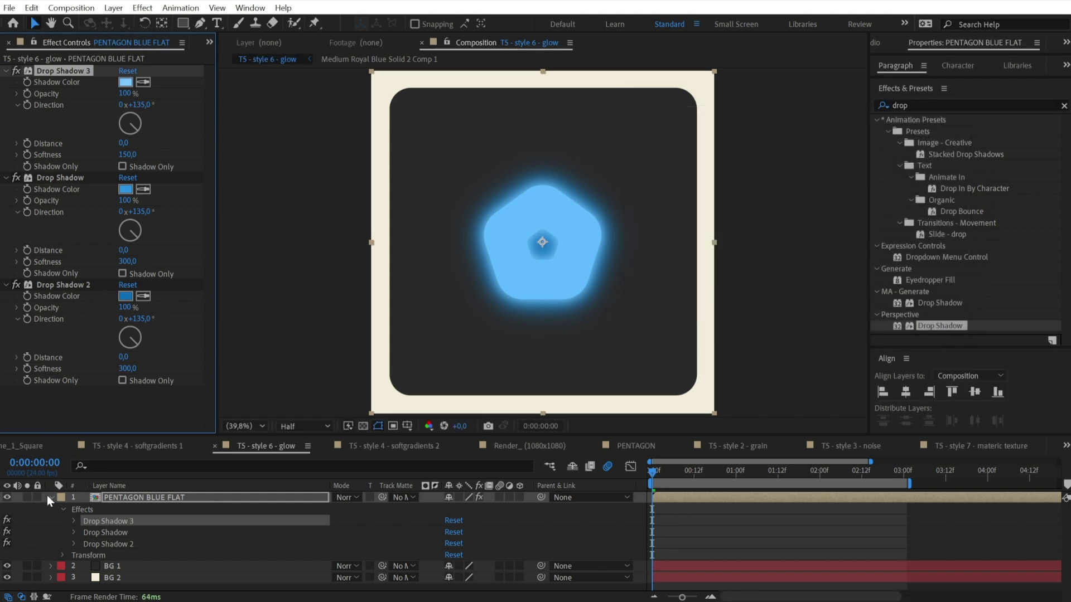
Set Drop Shadow 2's softness to 500 and its color to dark blue 0767AF.
click(50, 497)
click(72, 286)
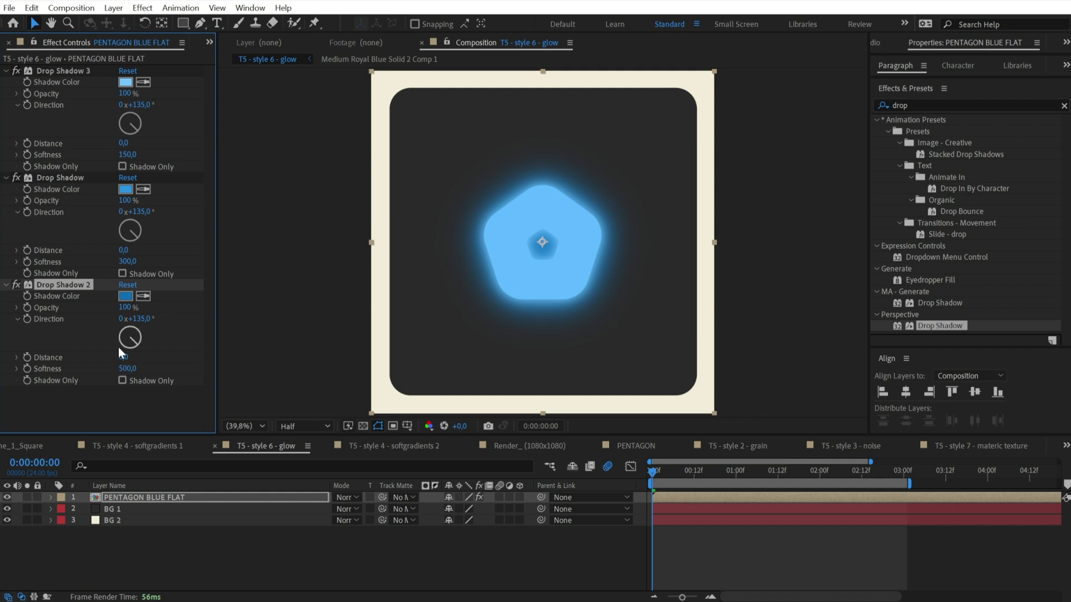
click(126, 296)
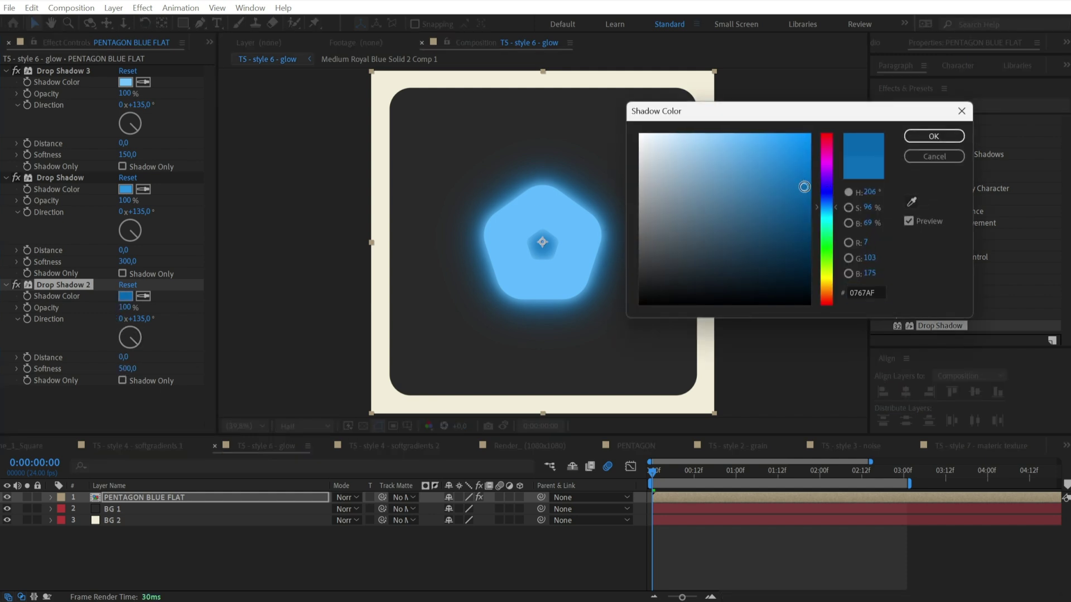
click(924, 142)
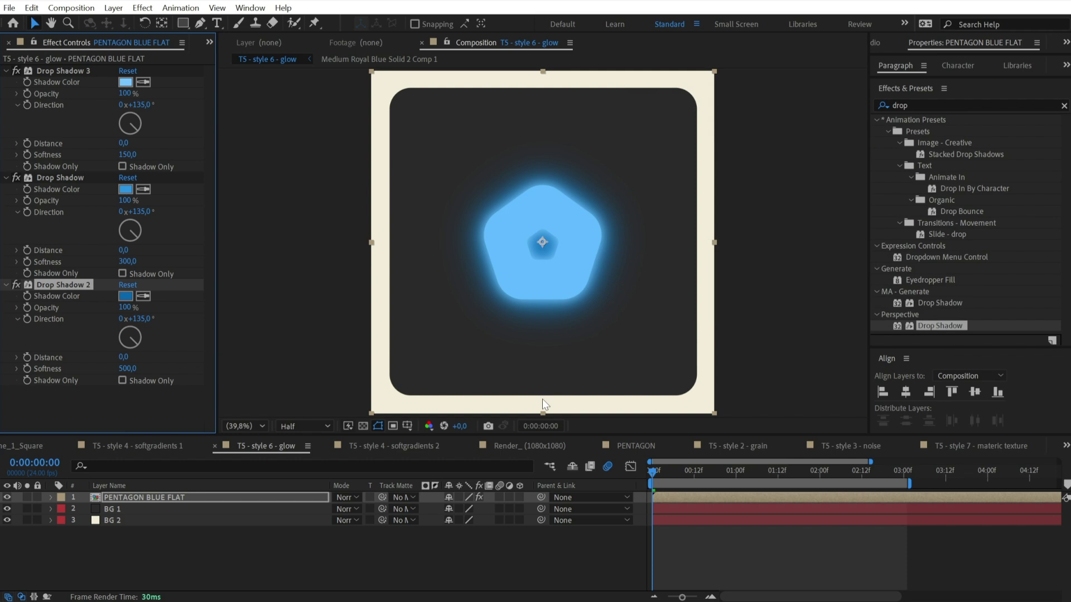
Try an Inner Glow layer style on the PENTAGON BLUE FLAT layer together with its Drop Shadows, and undo it.
click(176, 500)
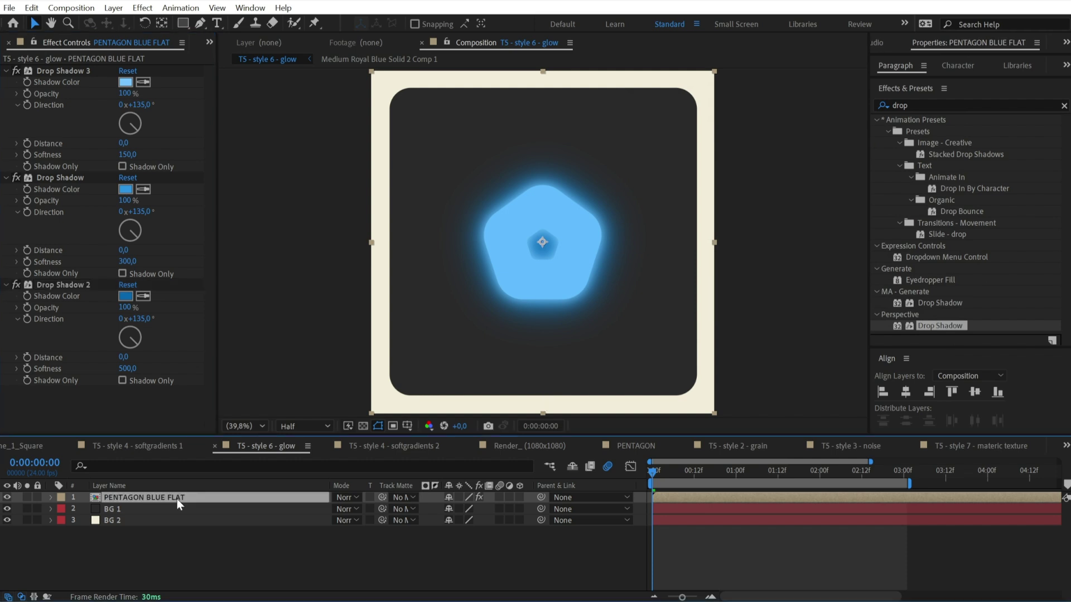
right_click(177, 500)
mouse_move(240, 266)
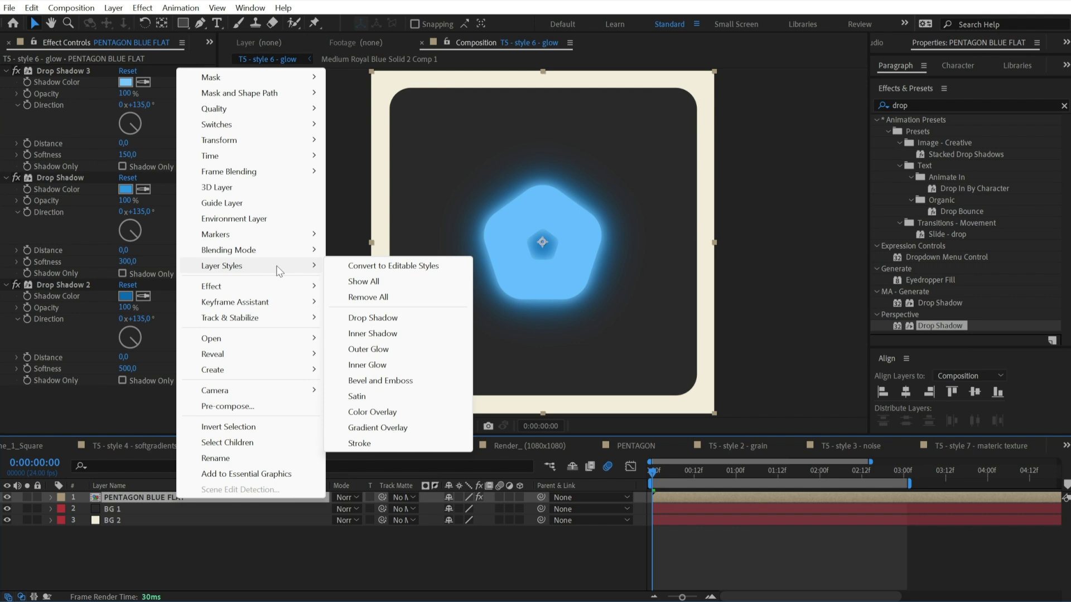
click(369, 364)
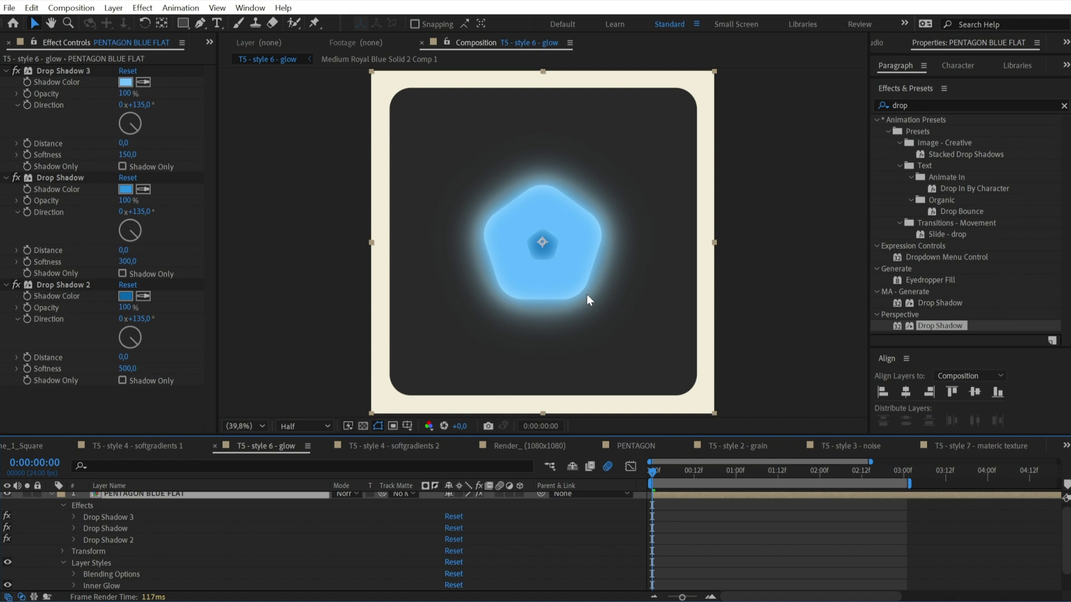
scroll(246, 528, down, 2)
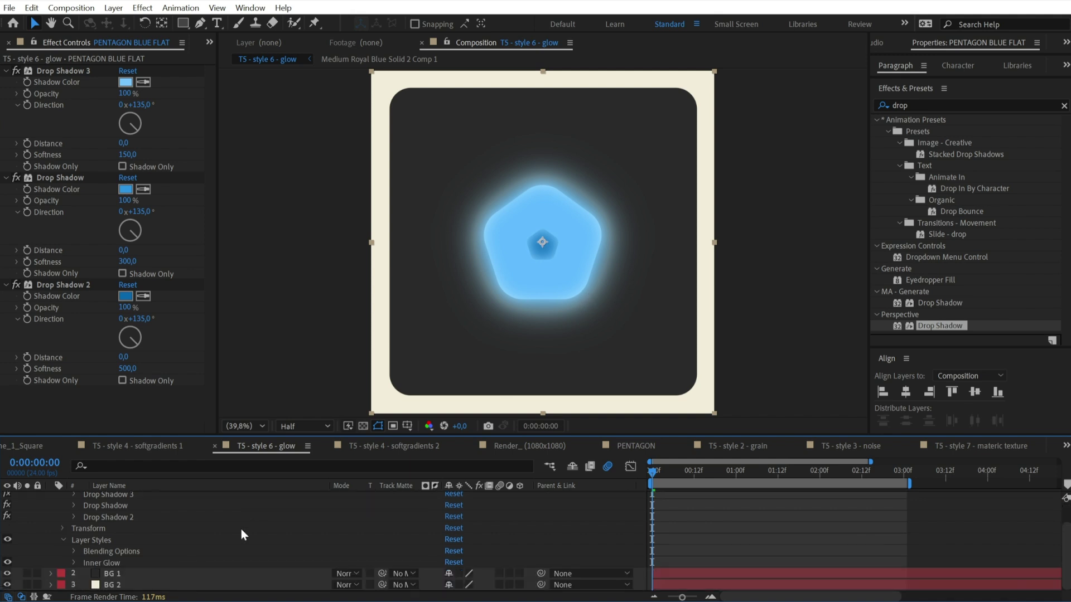
key(ctrl+z)
click(674, 526)
Duplicate the PENTAGON BLUE FLAT layer and delete all three Drop Shadows from the copy.
click(155, 501)
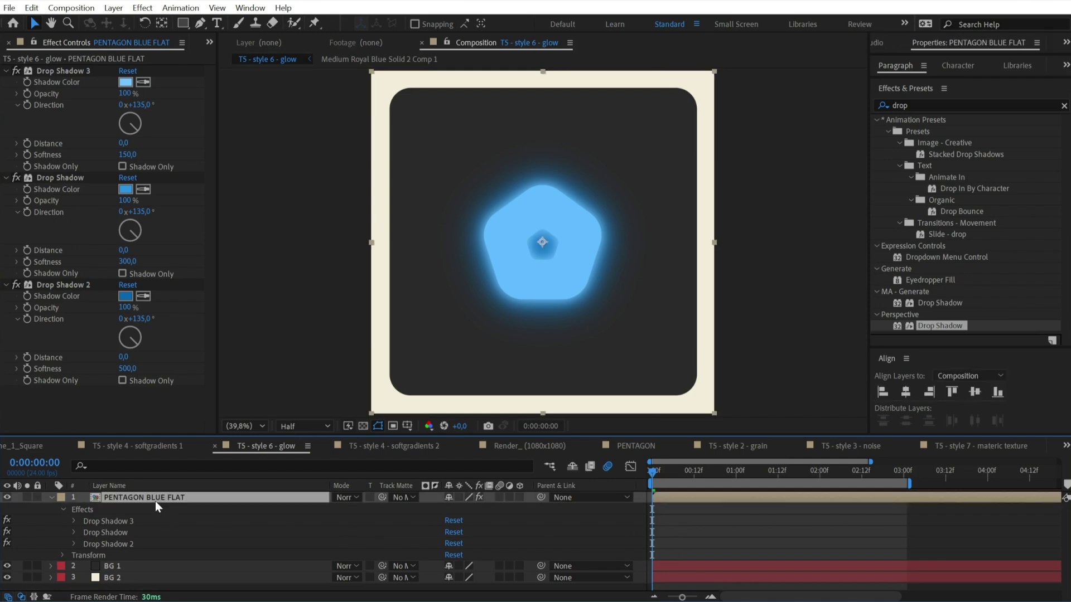
key(ctrl+d)
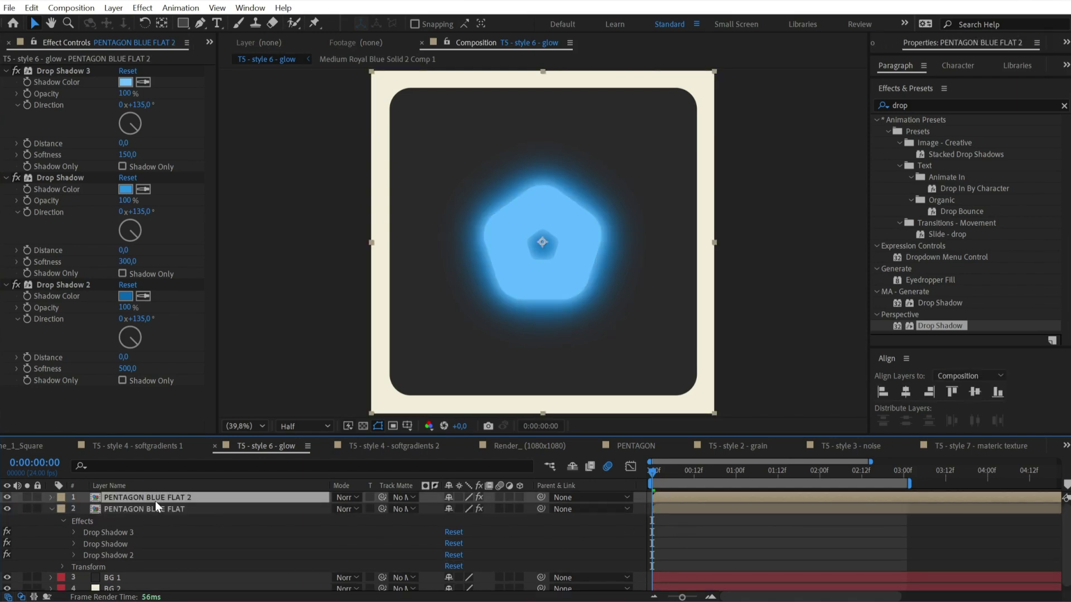
click(64, 285)
shift+click(61, 71)
key(Delete)
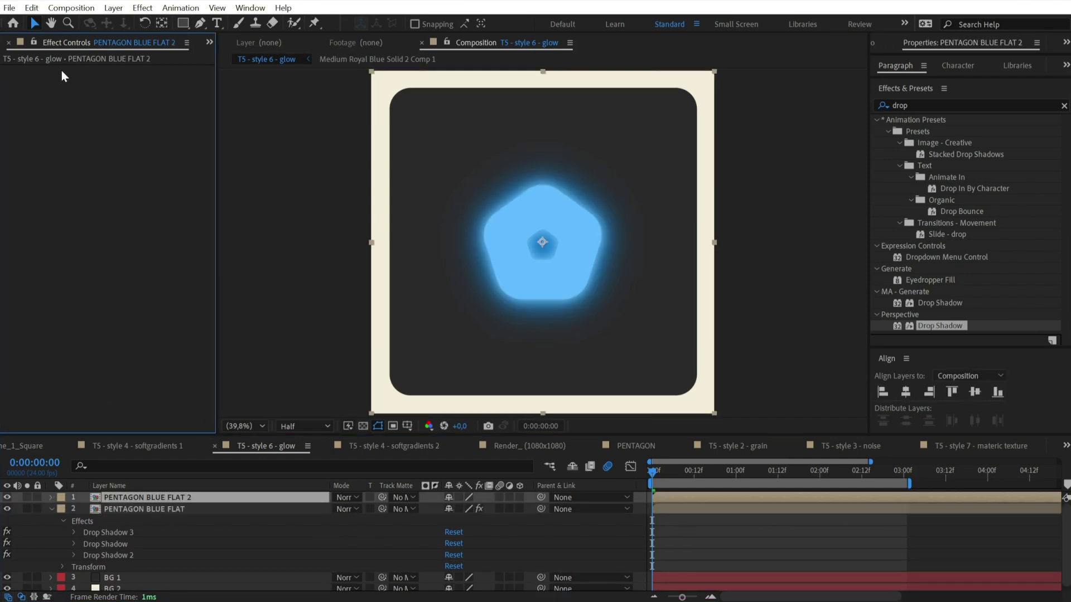
Add an Inner Glow layer style to the PENTAGON BLUE FLAT 2 layer.
right_click(727, 505)
mouse_move(799, 271)
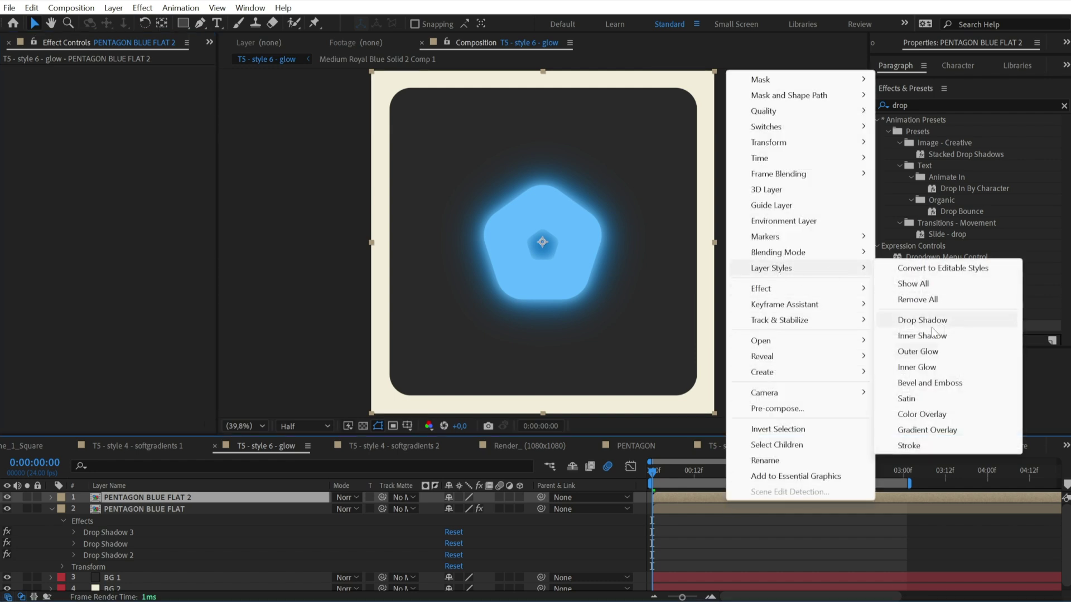
click(937, 368)
click(400, 344)
Pre-compose the PENTAGON BLUE FLAT 2 layer, moving all attributes into the new composition.
click(162, 497)
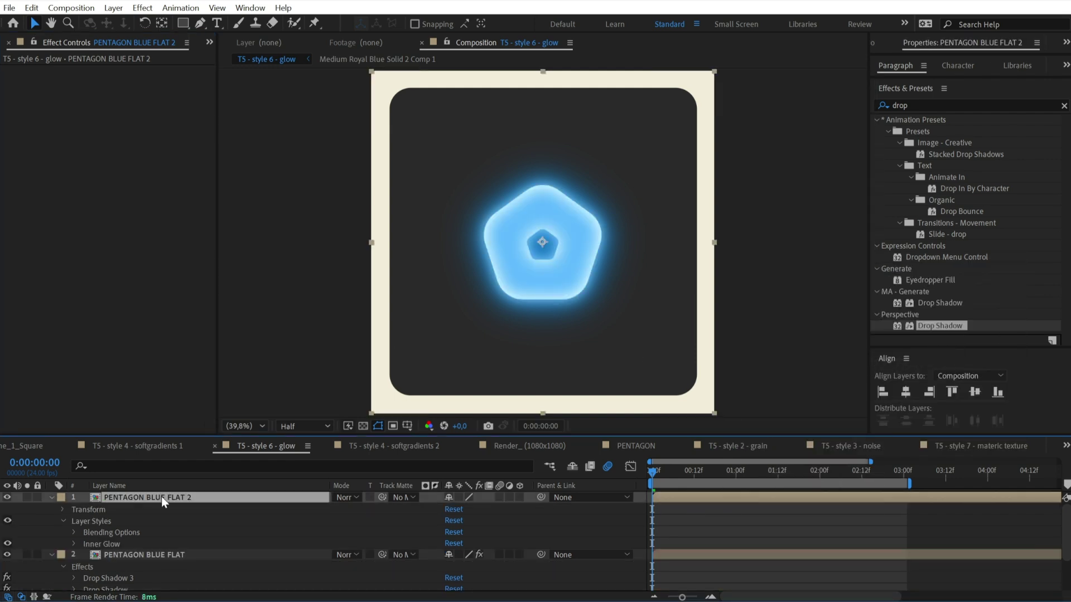
right_click(162, 496)
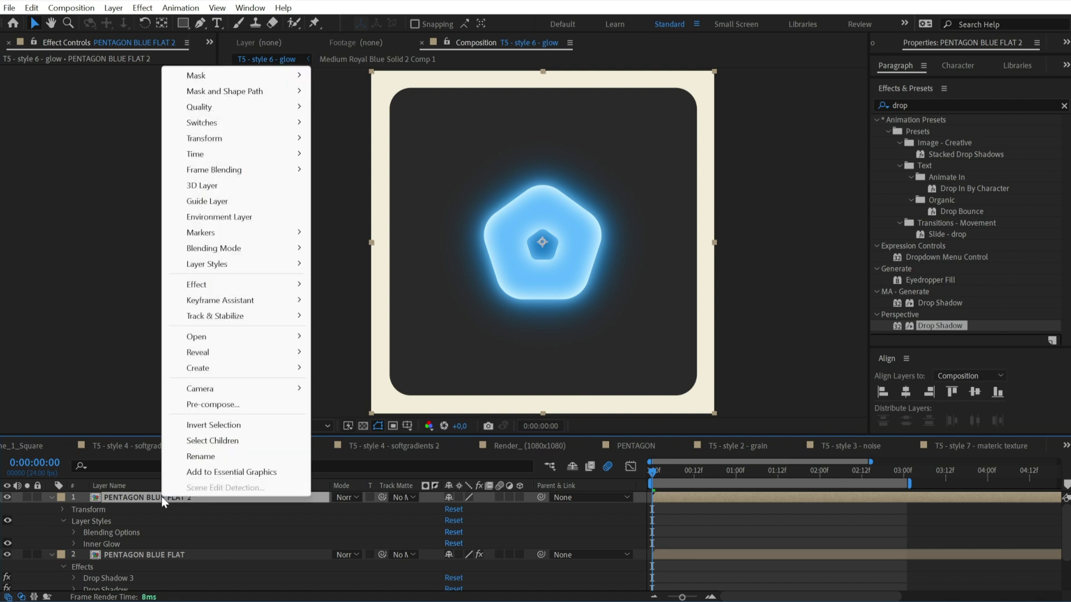
click(229, 400)
click(455, 291)
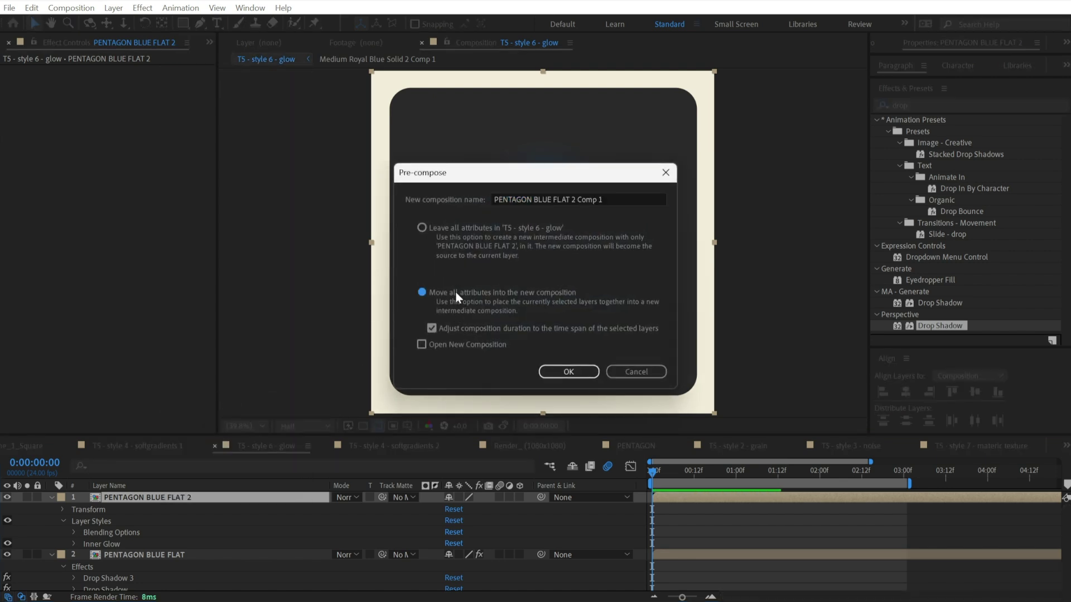
click(564, 370)
Copy the three Drop Shadow effects from the PENTAGON BLUE FLAT layer and delete that layer.
click(126, 510)
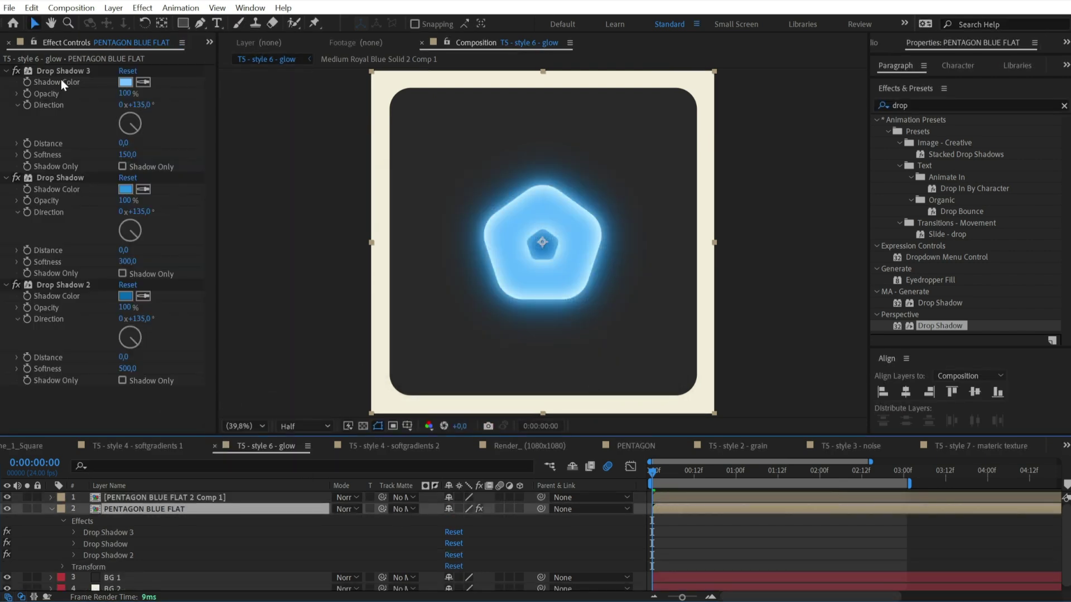
click(63, 71)
shift+click(60, 285)
key(ctrl+c)
click(730, 509)
key(Delete)
Paste the copied Drop Shadow effects onto the PENTAGON BLUE FLAT 2 Comp 1 layer.
click(727, 499)
key(ctrl+v)
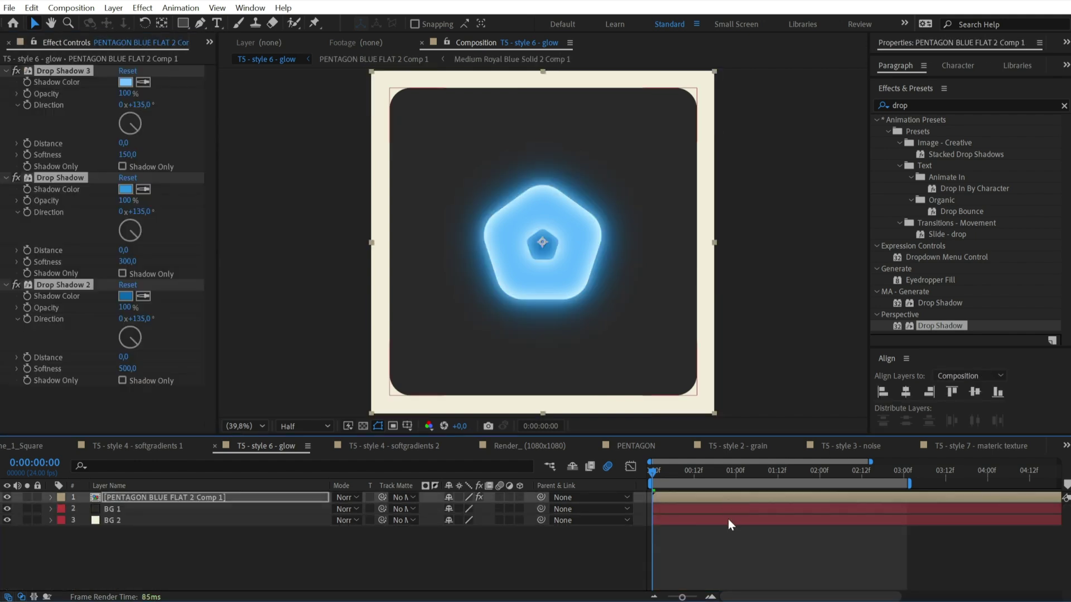
click(715, 577)
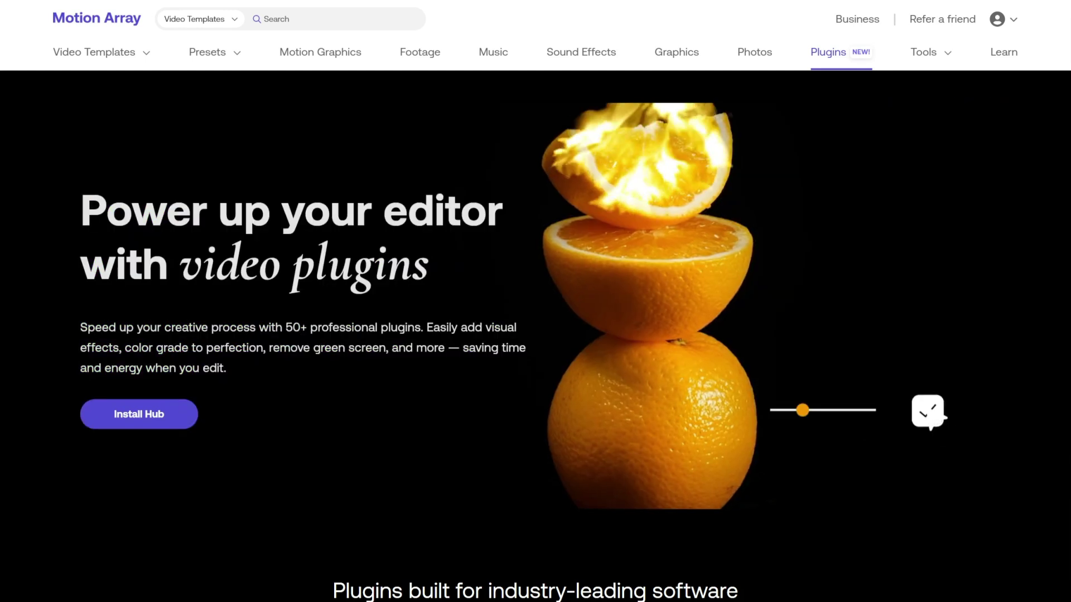
Browse the available video plugins on the Motion Array website and in the Motion Array Hub.
scroll(535, 335, down, 15)
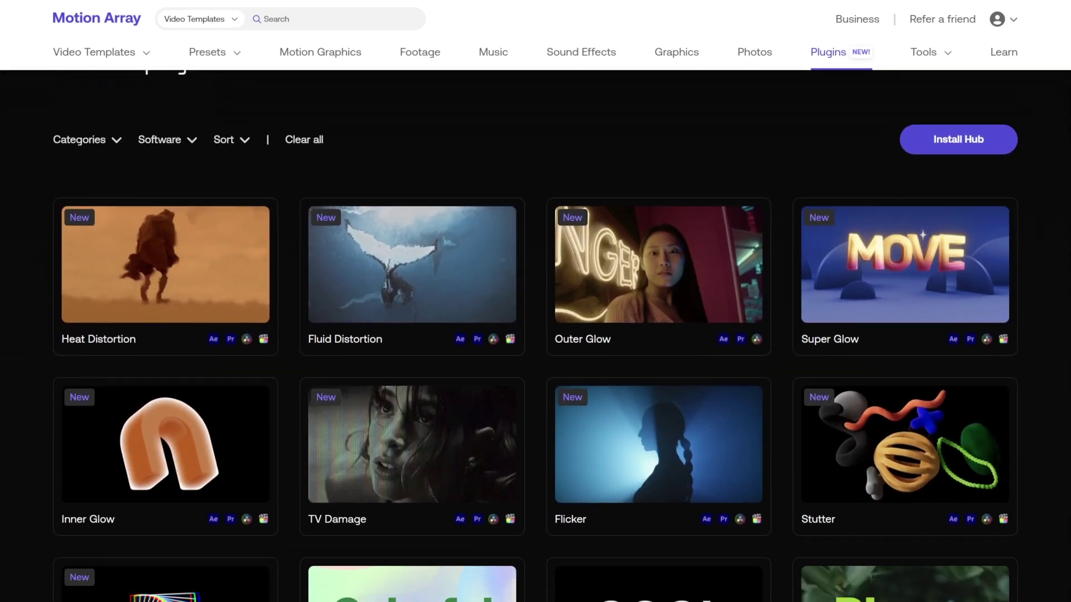
scroll(535, 335, down, 1)
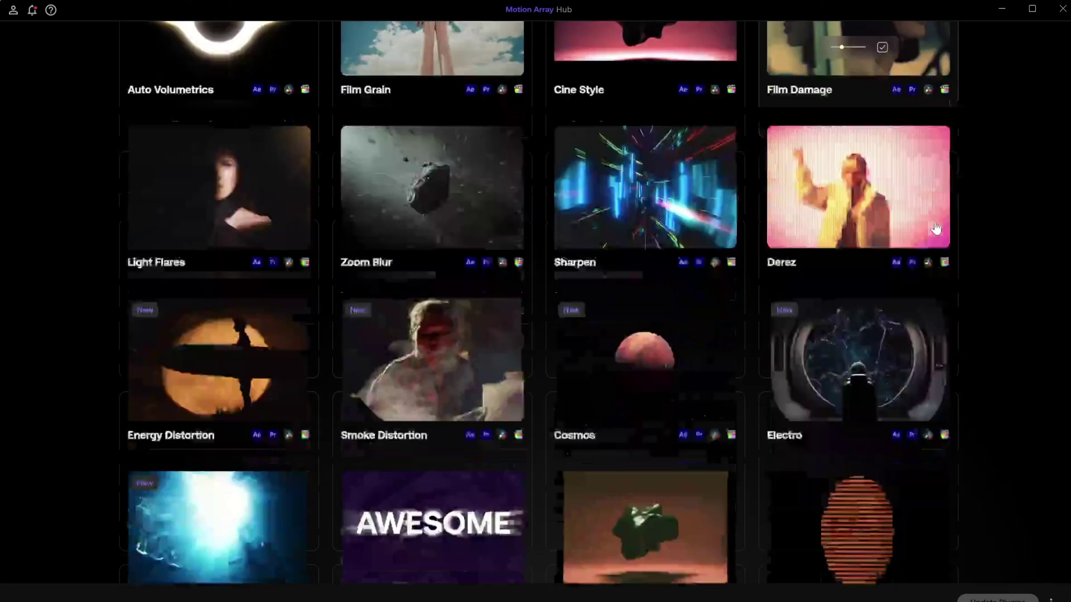
scroll(936, 228, down, 5)
scroll(936, 228, down, 10)
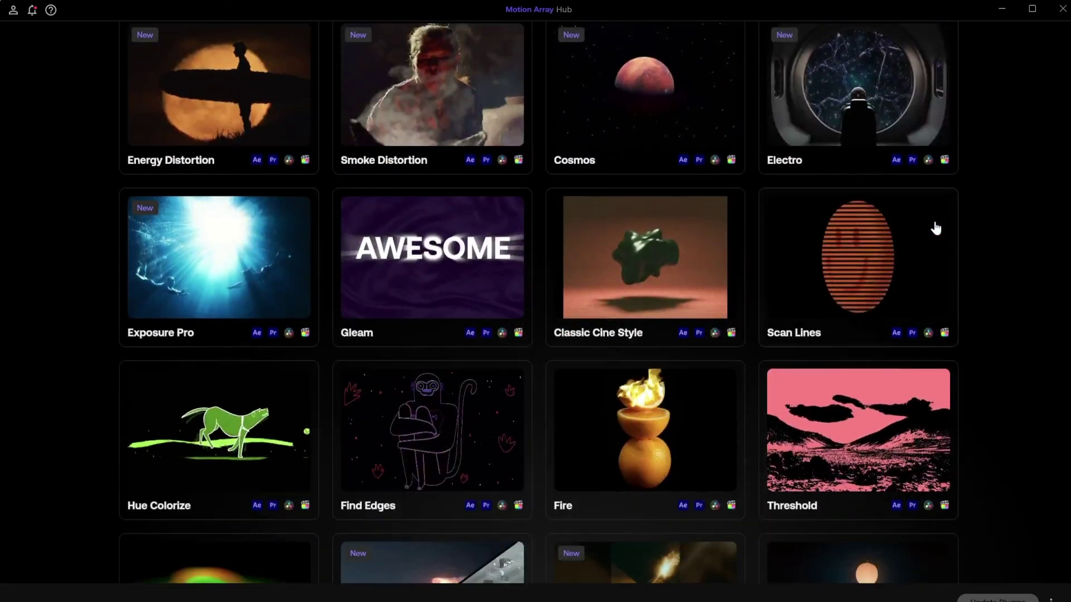
scroll(935, 227, down, 3)
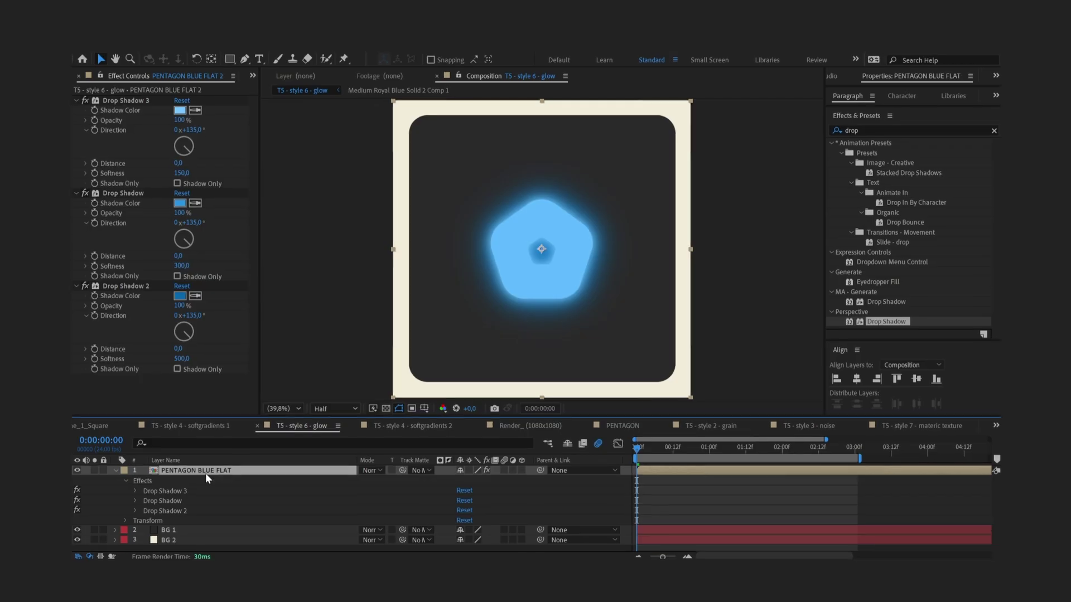
Duplicate the glowing PENTAGON BLUE FLAT layer and clear every Drop Shadow effect from the duplicate.
key(ctrl+d)
click(126, 287)
shift+click(123, 101)
key(Delete)
Apply the Inner Glow layer style to the duplicated pentagon layer.
right_click(701, 470)
mouse_move(725, 272)
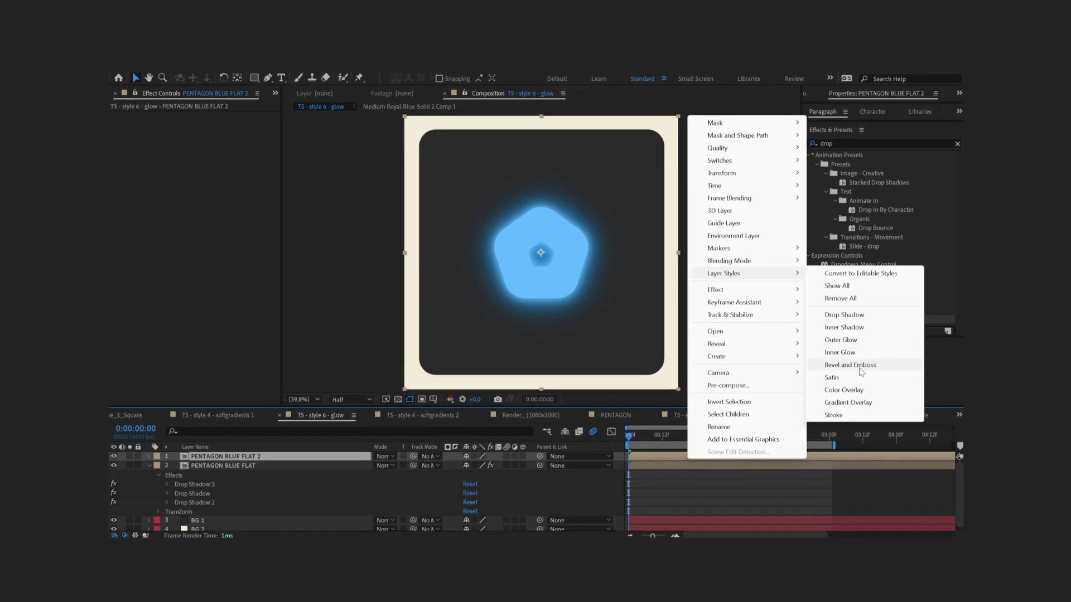
click(842, 361)
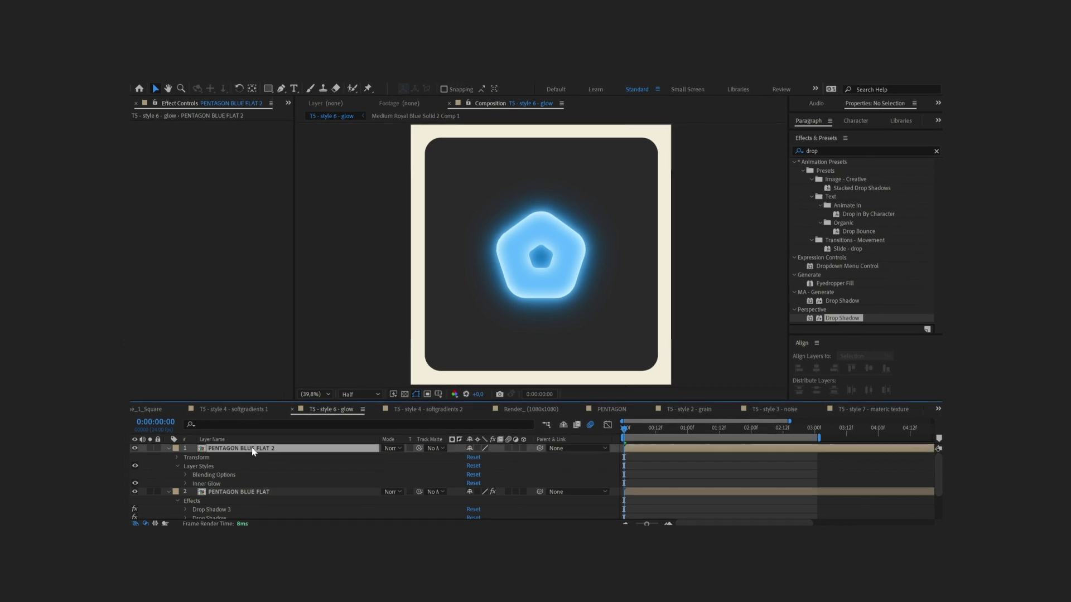
Pre-compose the inner-glow pentagon layer as PENTAGON BLUE FLAT 2 Comp 1.
right_click(259, 444)
click(310, 376)
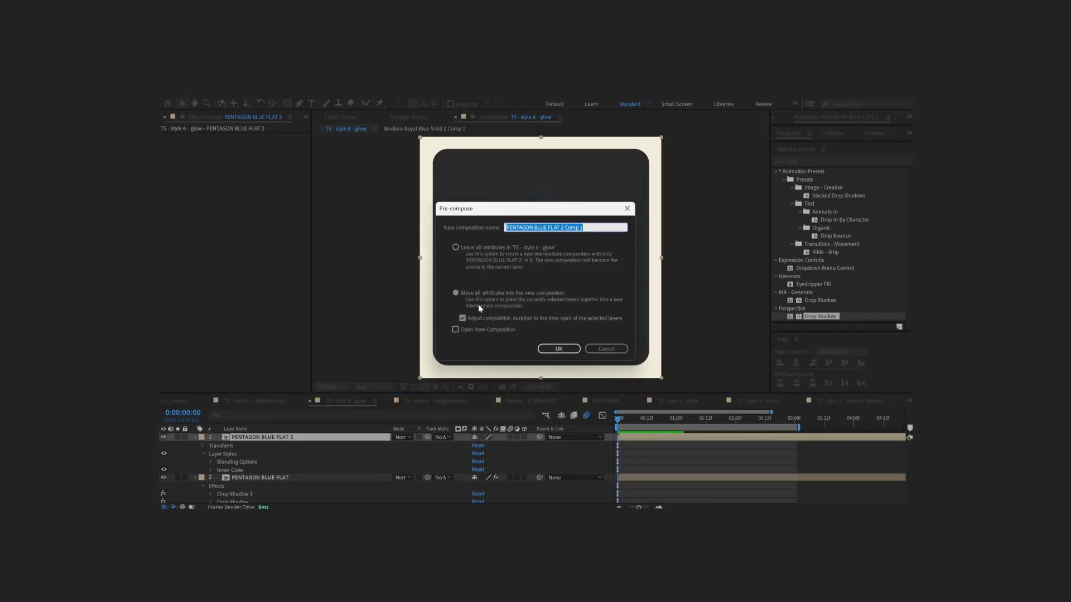
click(558, 349)
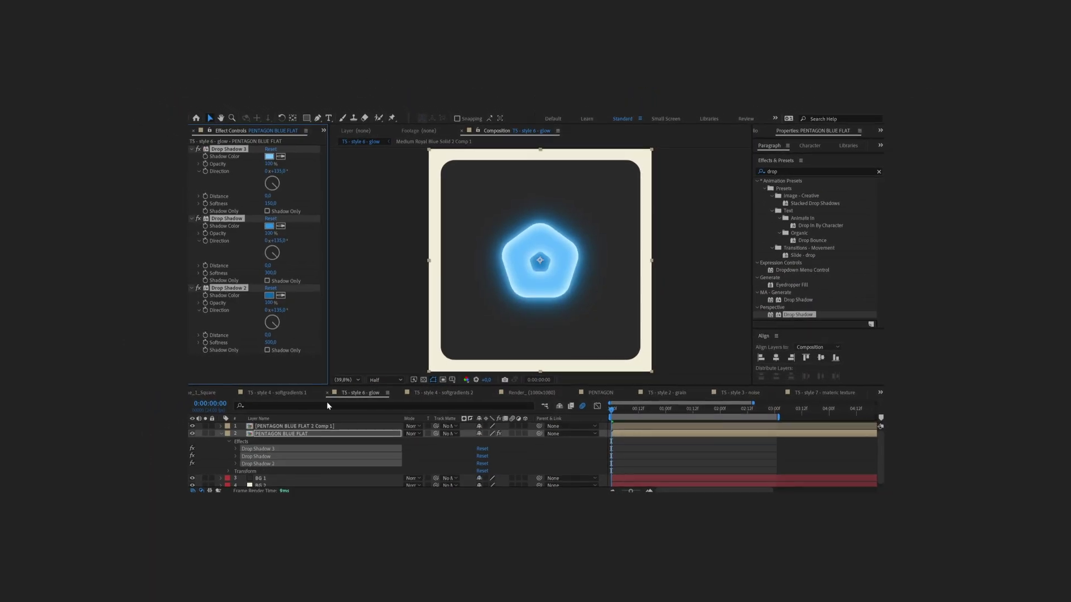
Undo the pre-composed inner-glow duplicate and apply the MA Inner Glow effect to PENTAGON BLUE FLAT, ordered above its Drop Shadows.
key(ctrl+z)
key(ctrl+z)
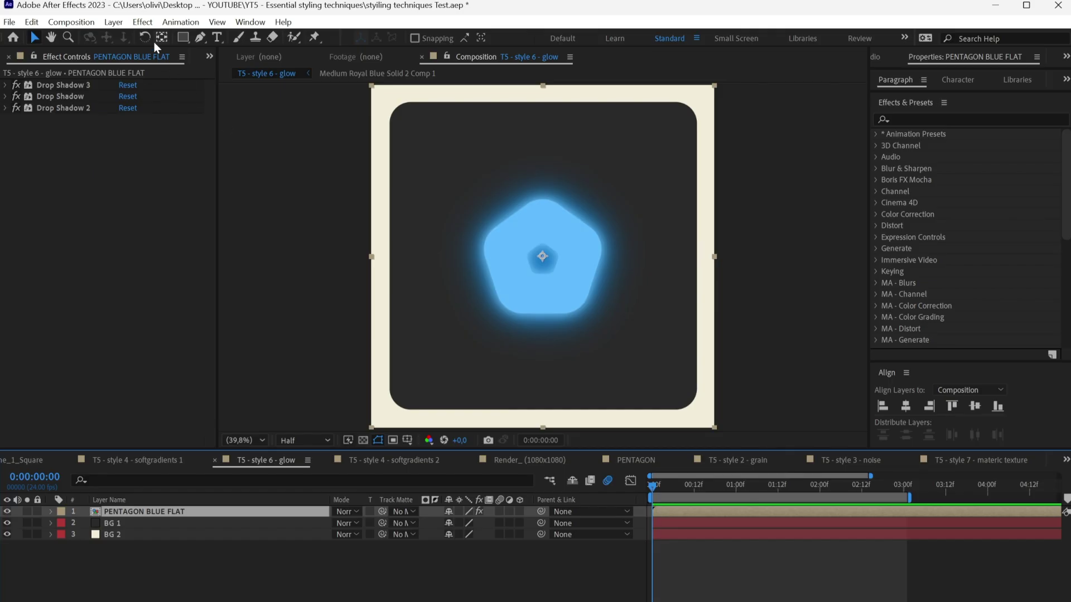
click(280, 108)
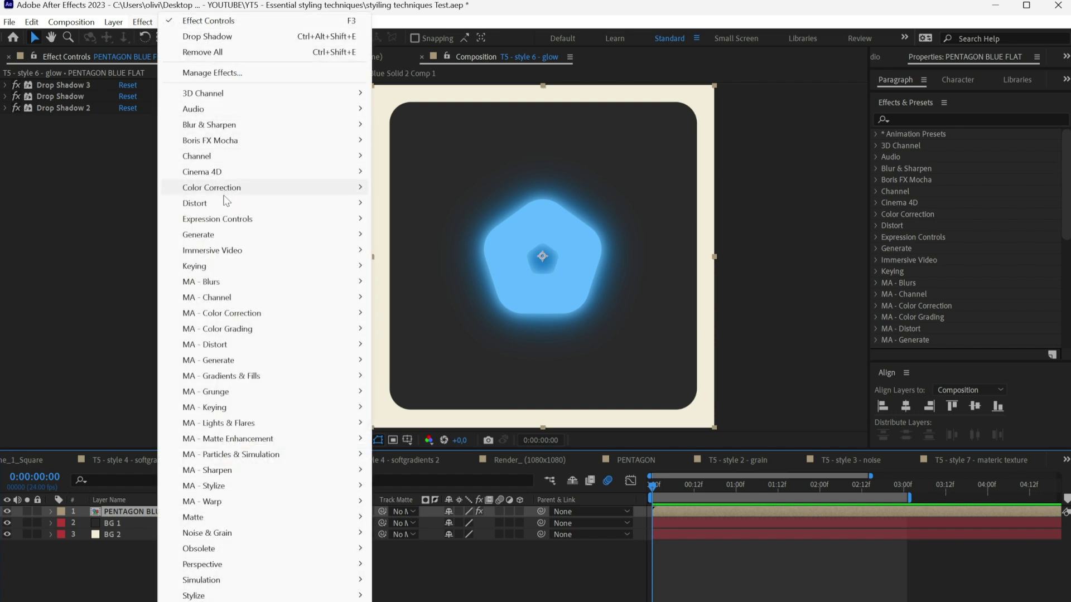
mouse_move(246, 423)
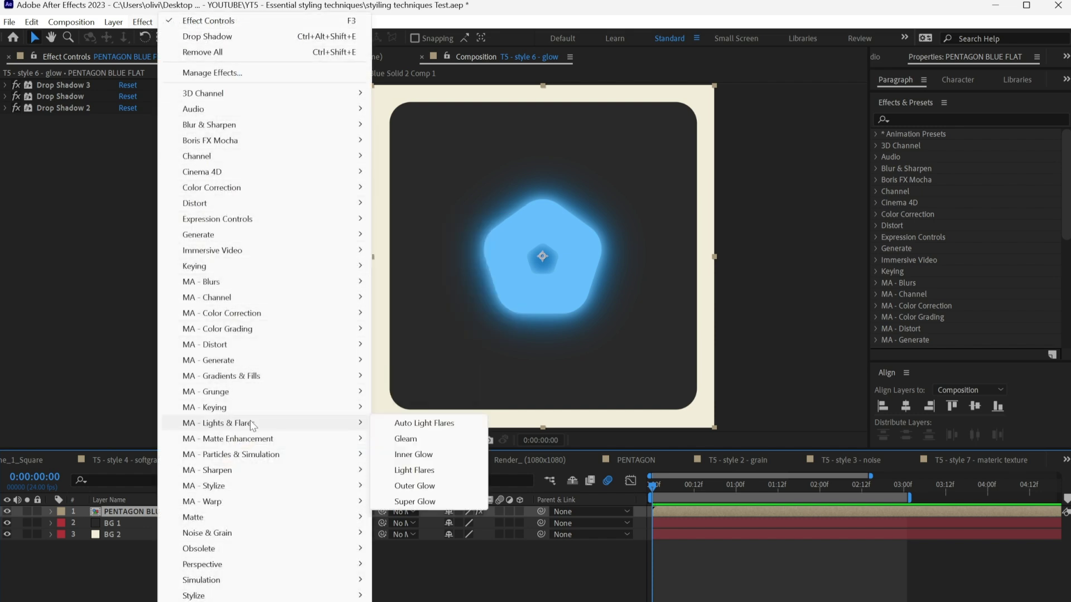
click(426, 453)
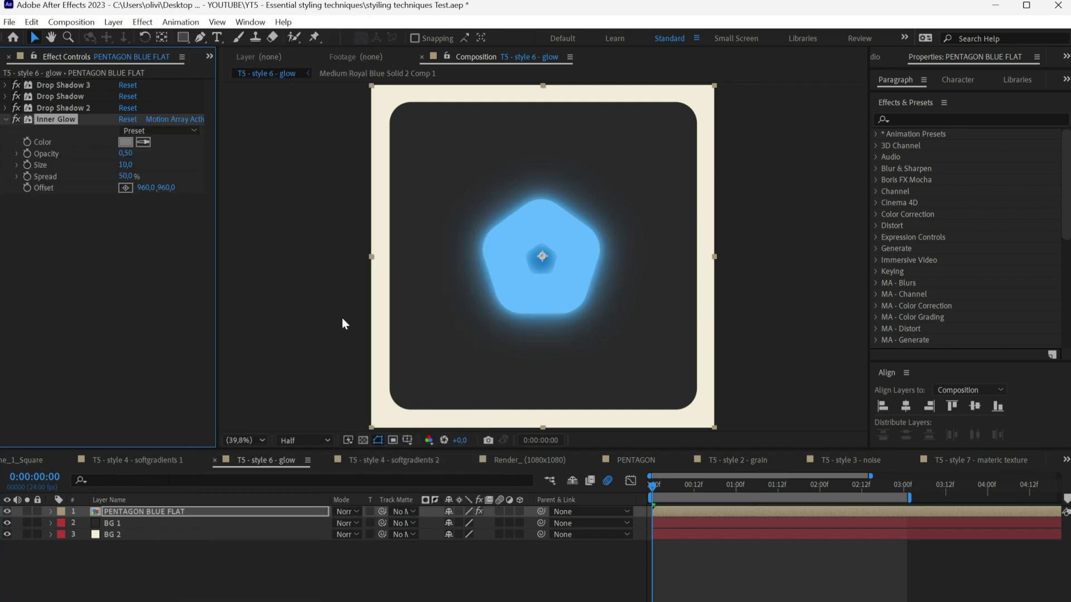
drag(61, 119, 74, 84)
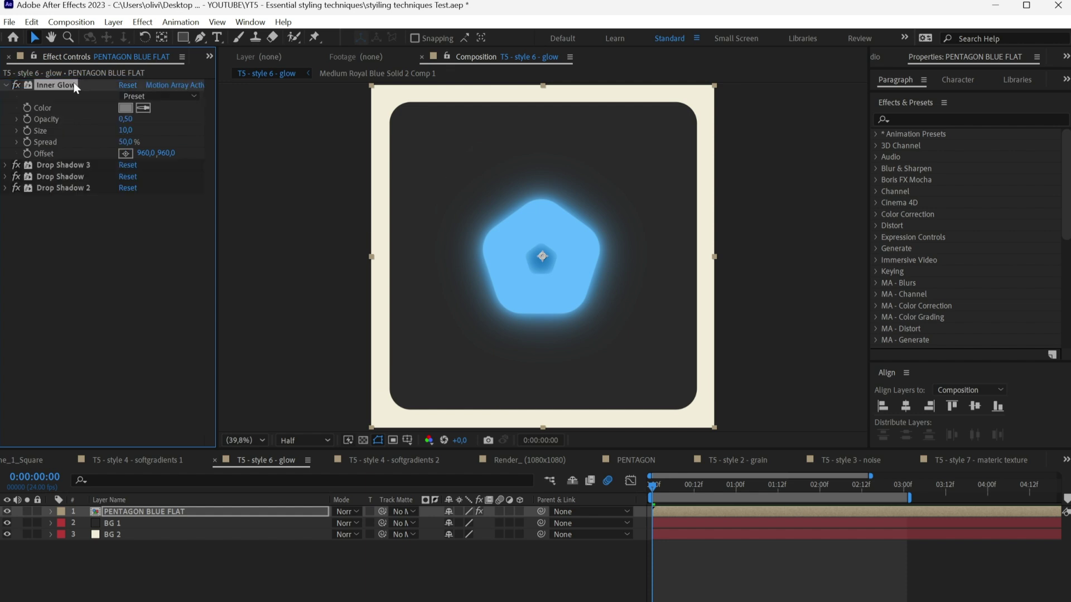
Set the Inner Glow color to a very light blue and its size to 153.
click(125, 107)
click(679, 140)
click(933, 150)
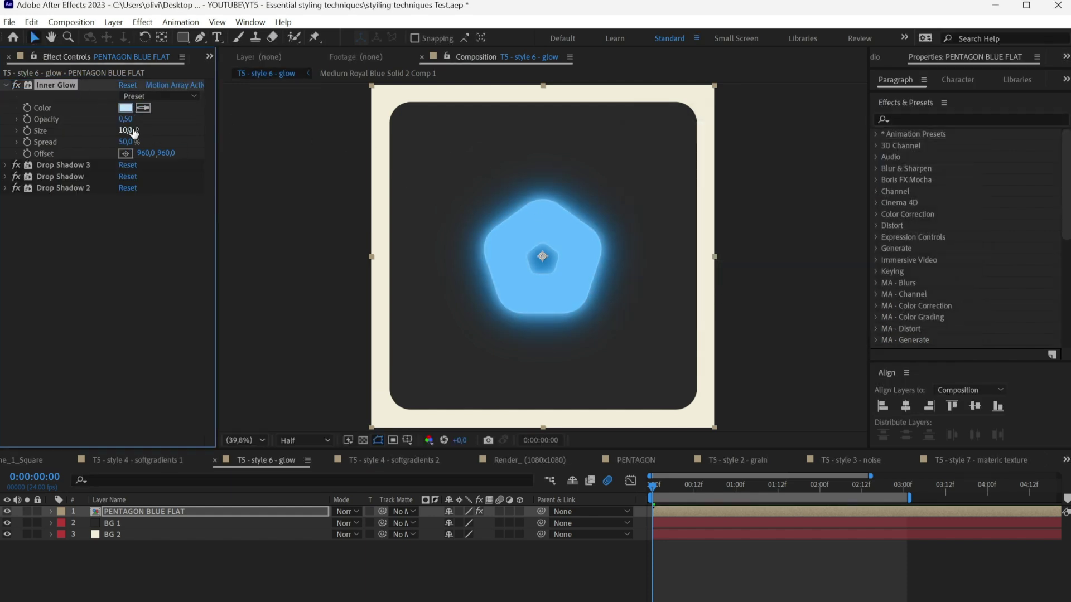
drag(153, 129, 201, 130)
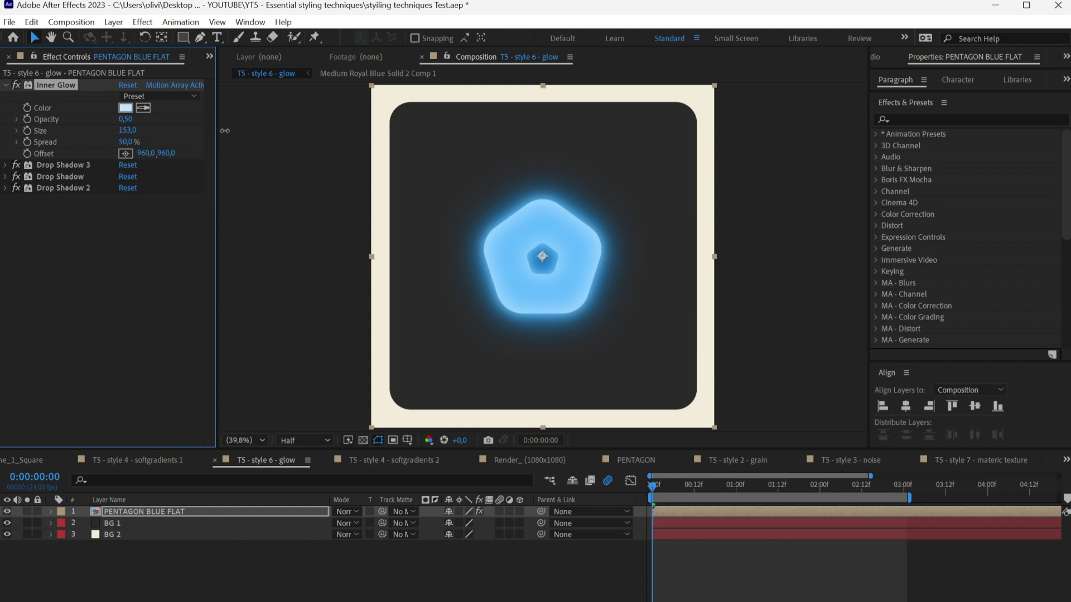
click(798, 598)
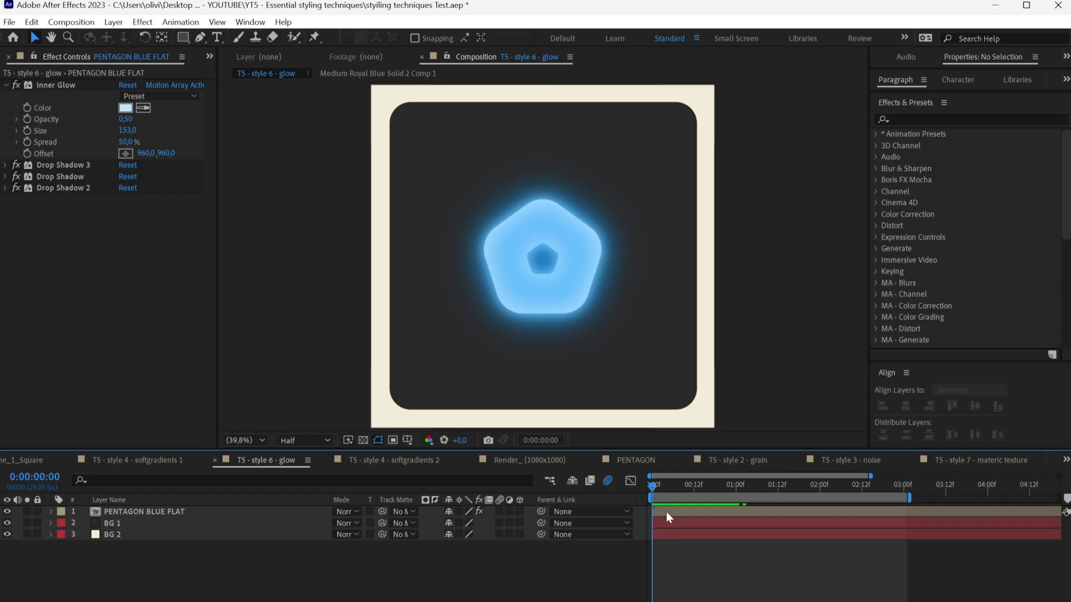
Duplicate the PENTAGON BLUE FLAT layer and flip the copy vertically with a scale of 100, -100%.
click(666, 512)
key(ctrl+d)
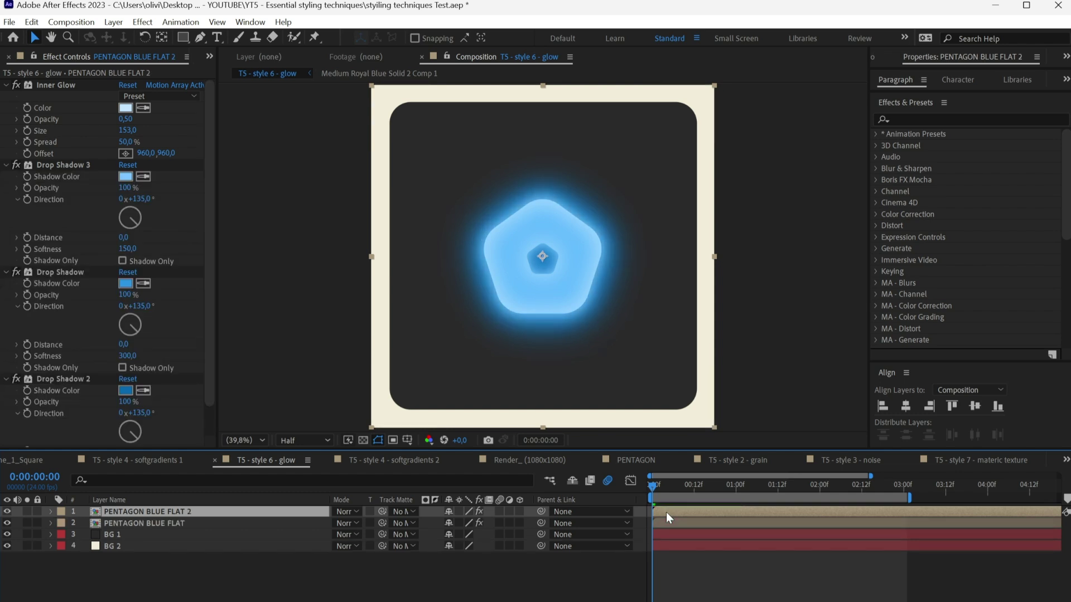
key(s)
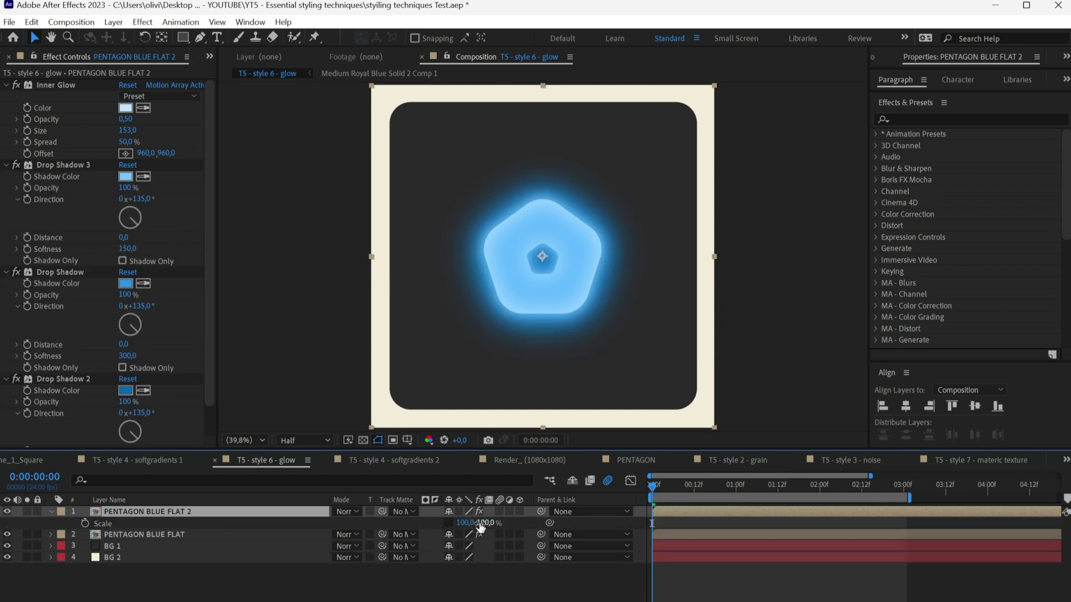
key(Return)
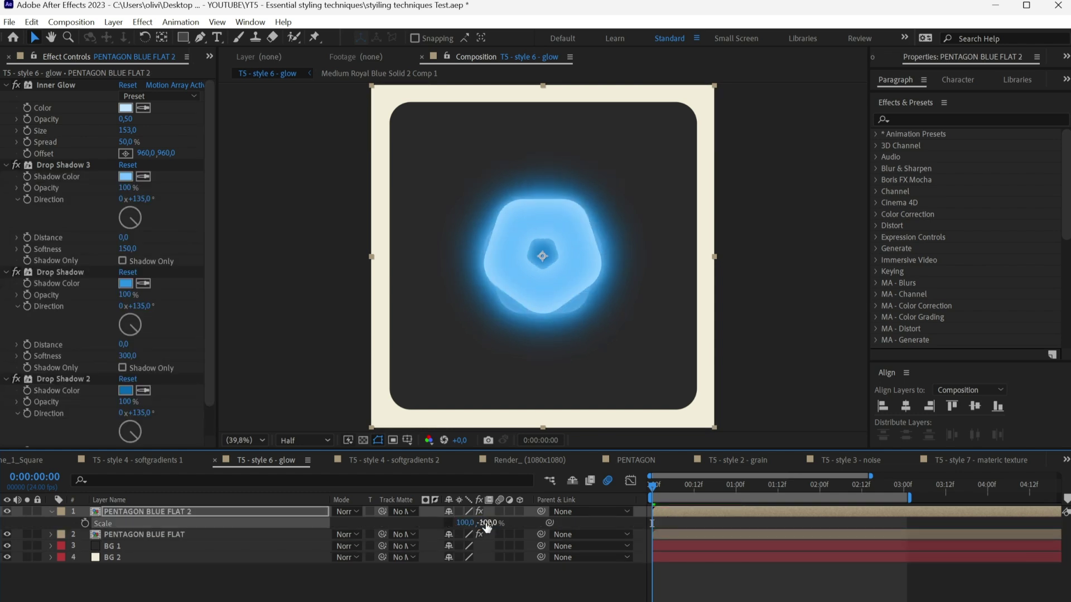
Position the flipped pentagon directly underneath the original as a reflection and order its layer below PENTAGON BLUE FLAT.
drag(566, 266, 558, 381)
drag(183, 519, 184, 539)
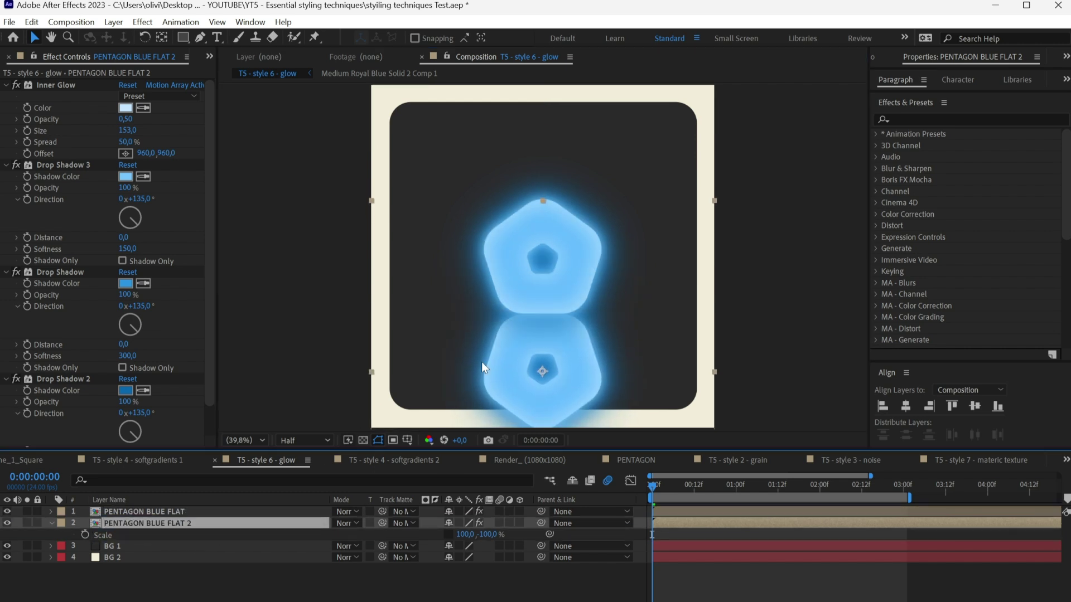
Draw a rectangular mask on the flipped layer that cuts off its lower part and set the mask feather to 250 pixels.
click(183, 37)
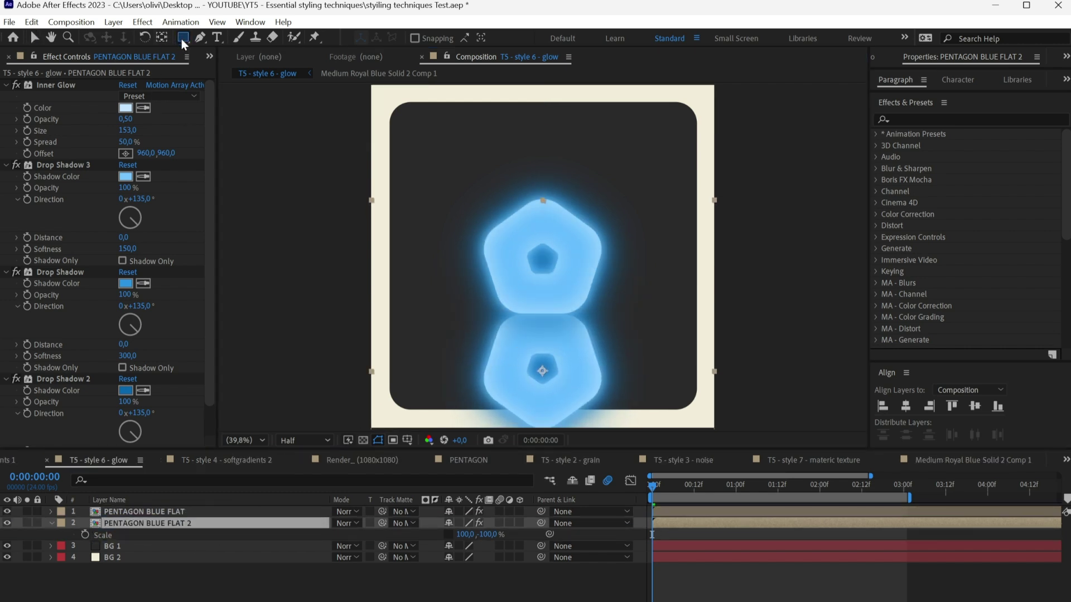
drag(408, 118, 680, 356)
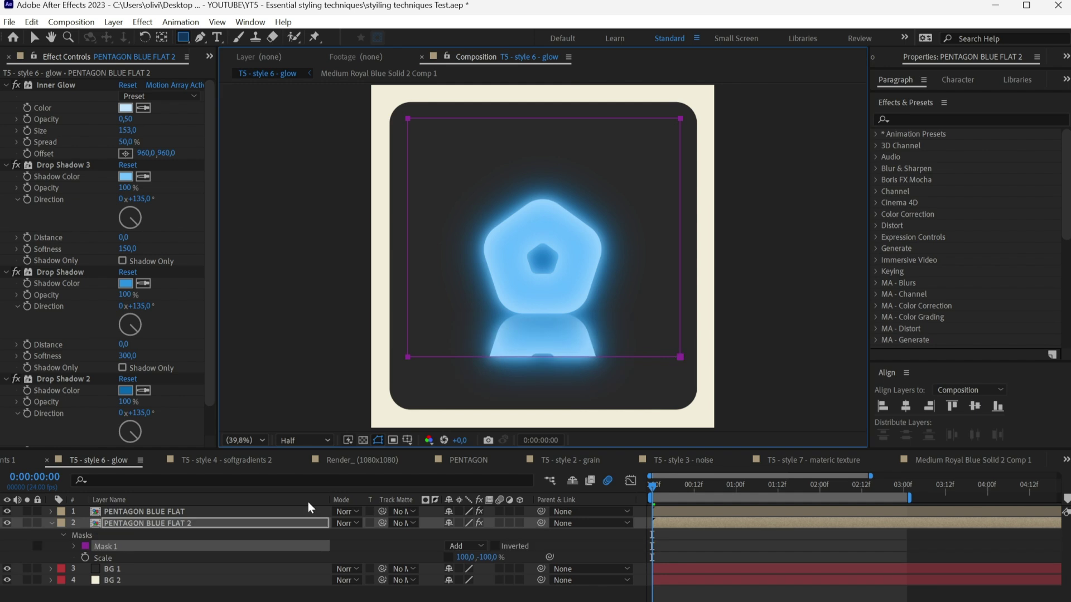
click(74, 547)
drag(460, 570, 589, 570)
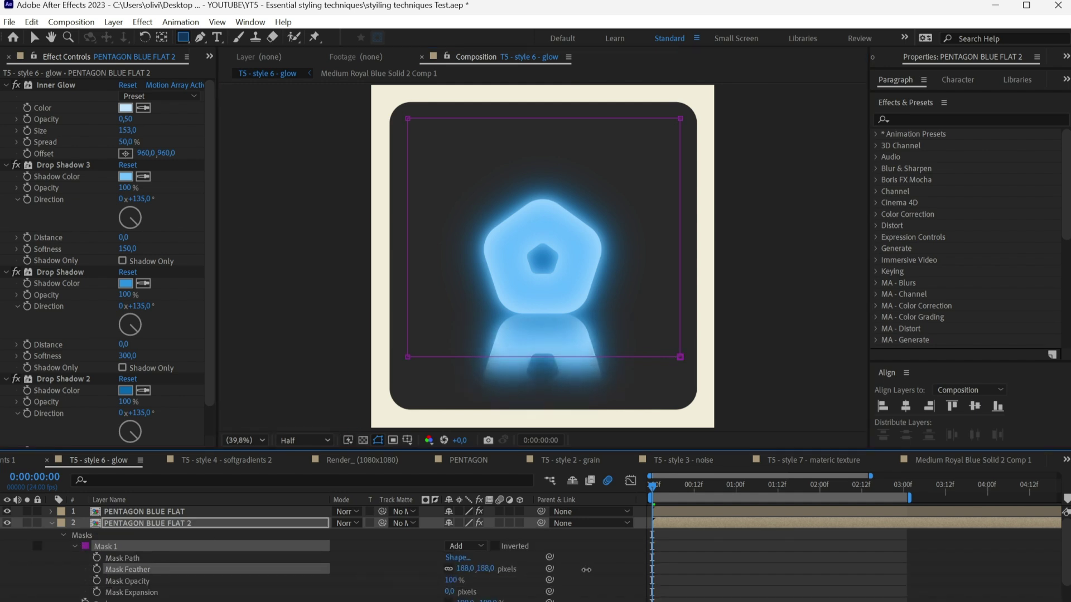
click(463, 569)
text(250)
key(Return)
Raise the bottom edge of the flipped layer's mask so the reflection fades out sooner.
click(37, 37)
double_click(407, 357)
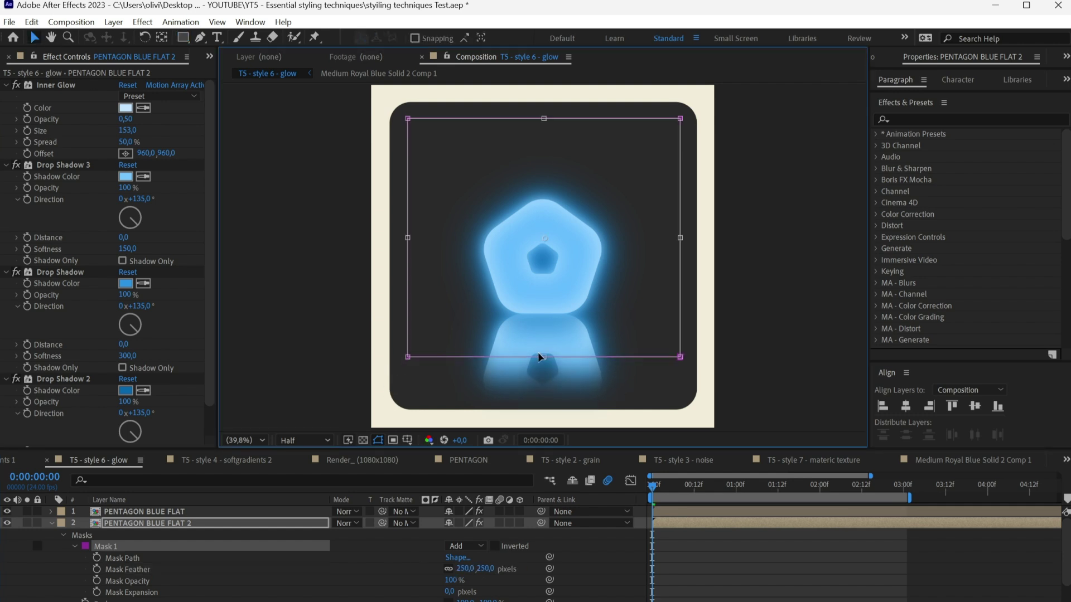
drag(545, 358, 550, 334)
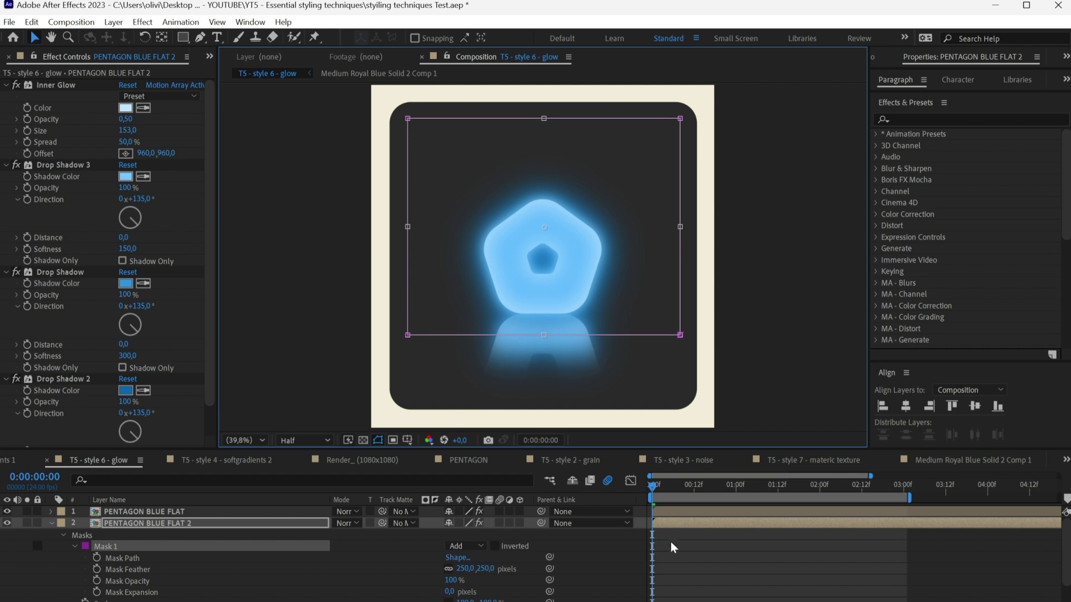
Rename the flipped layer PENTAGON REFLECTION and collapse its properties.
click(133, 537)
click(139, 527)
key(Return)
text(PENTAGON REFLECTION)
key(Return)
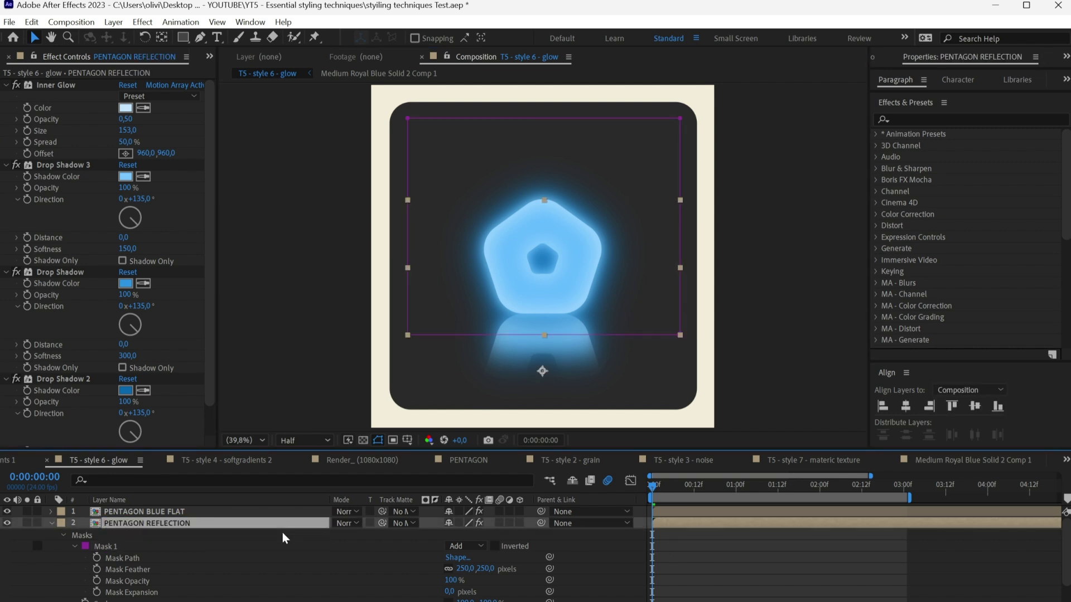
click(51, 523)
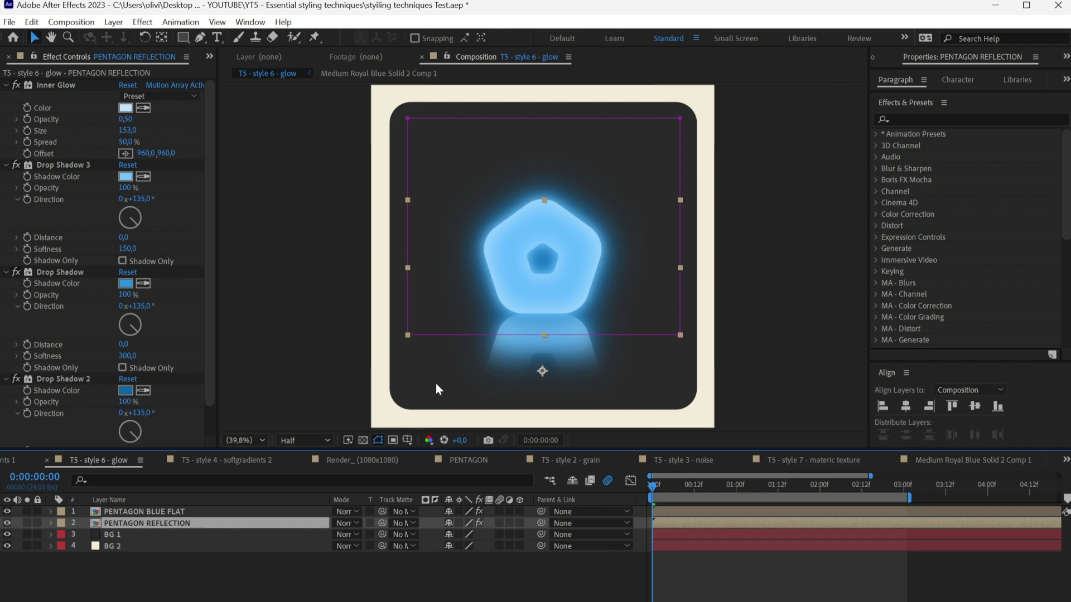
Duplicate the PENTAGON REFLECTION layer and place the copy at the top of the layer stack.
click(180, 566)
click(160, 523)
key(ctrl+d)
drag(158, 523, 162, 508)
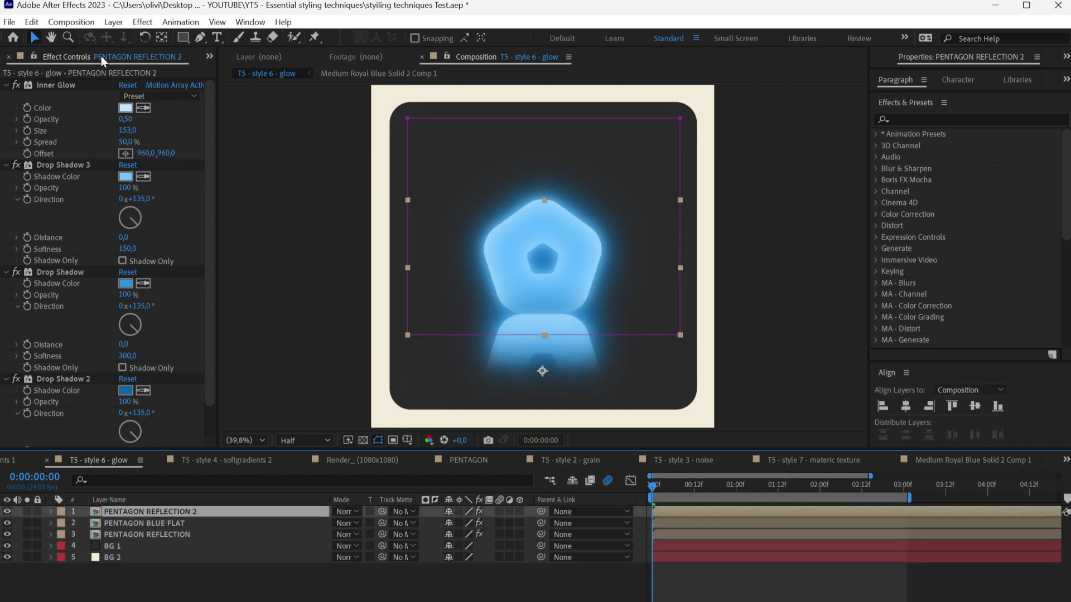
Delete all three Drop Shadow effects from PENTAGON REFLECTION 2, keeping only its Inner Glow.
click(57, 163)
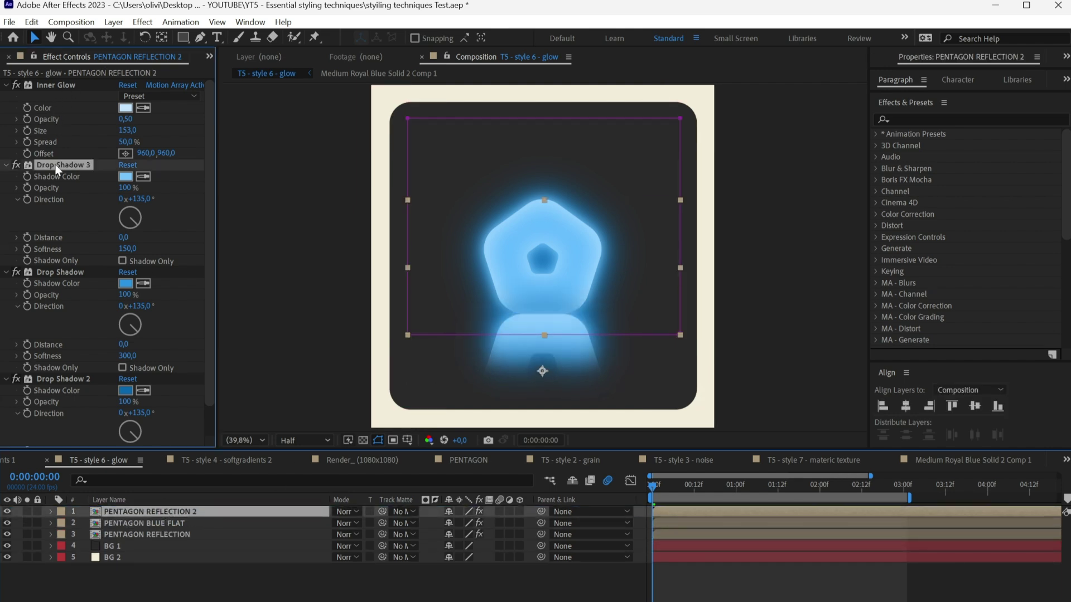
ctrl+click(58, 273)
ctrl+click(54, 378)
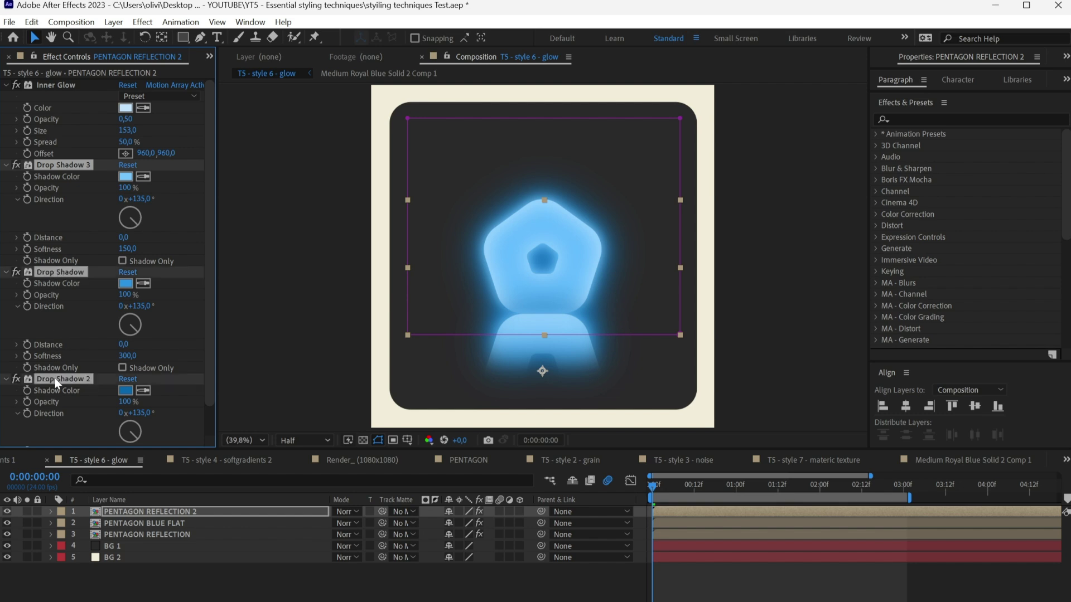
key(Delete)
Shrink the PENTAGON REFLECTION 2 mask to a band from the pentagon's center to just below its base.
double_click(407, 336)
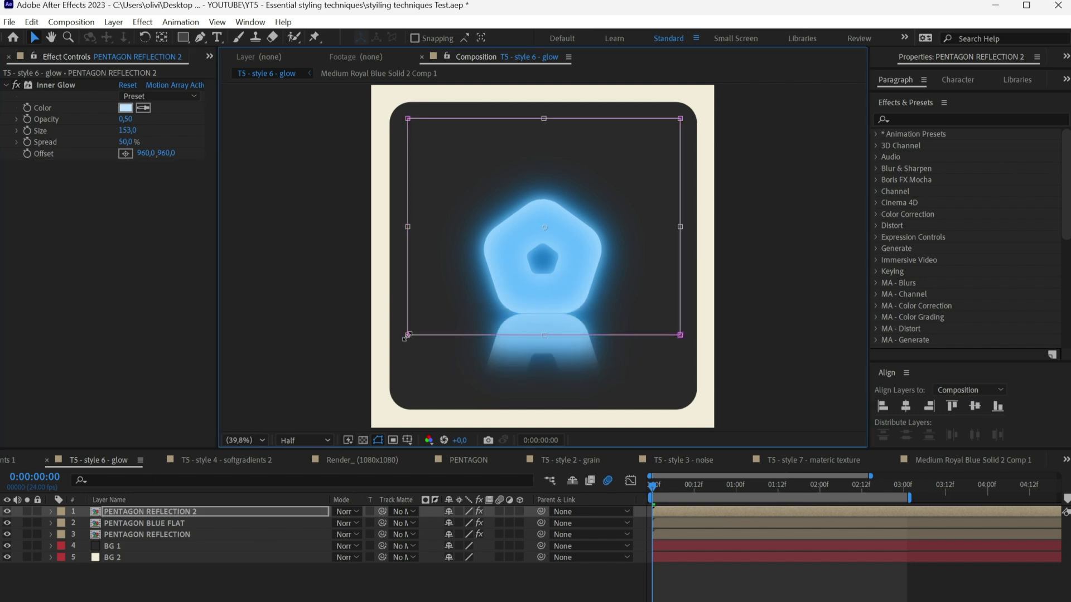
drag(544, 335, 544, 323)
drag(545, 119, 544, 256)
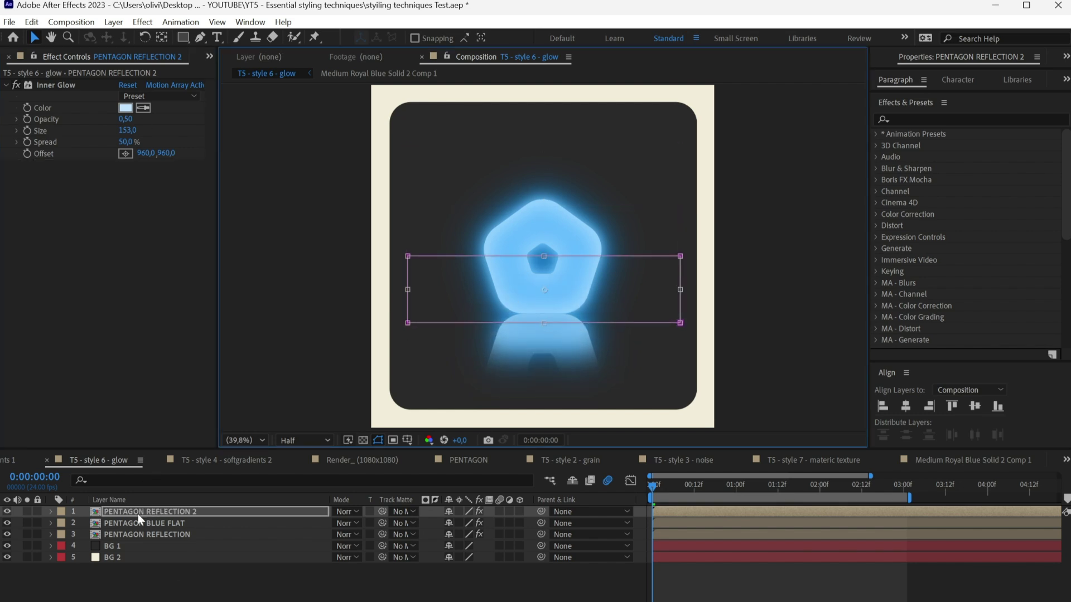
Set the mask feather of PENTAGON REFLECTION 2 to 120 pixels.
click(51, 512)
click(64, 523)
click(75, 535)
click(127, 558)
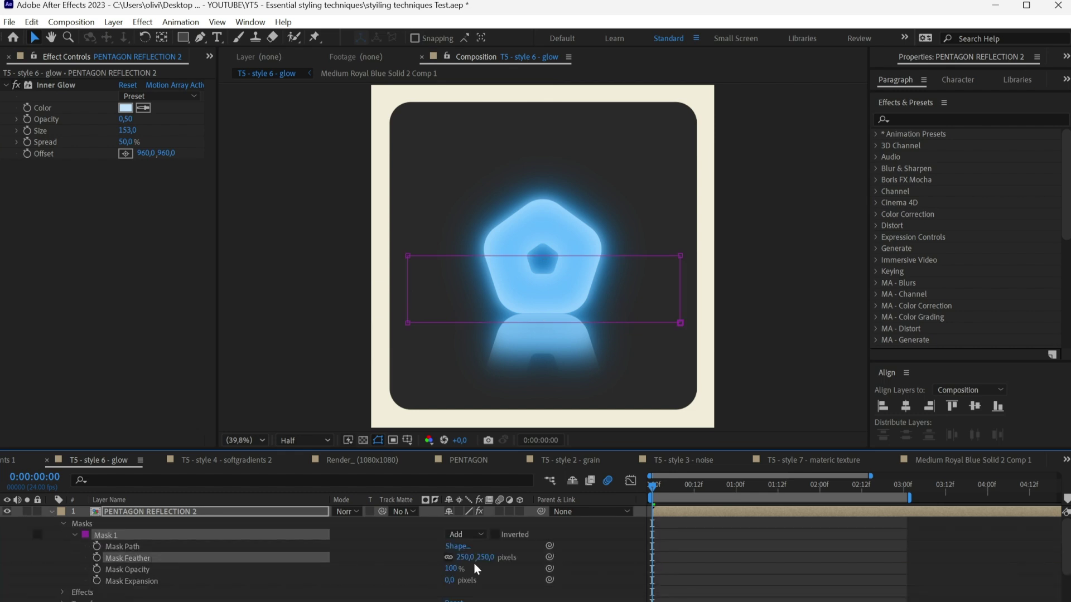
drag(404, 561, 341, 561)
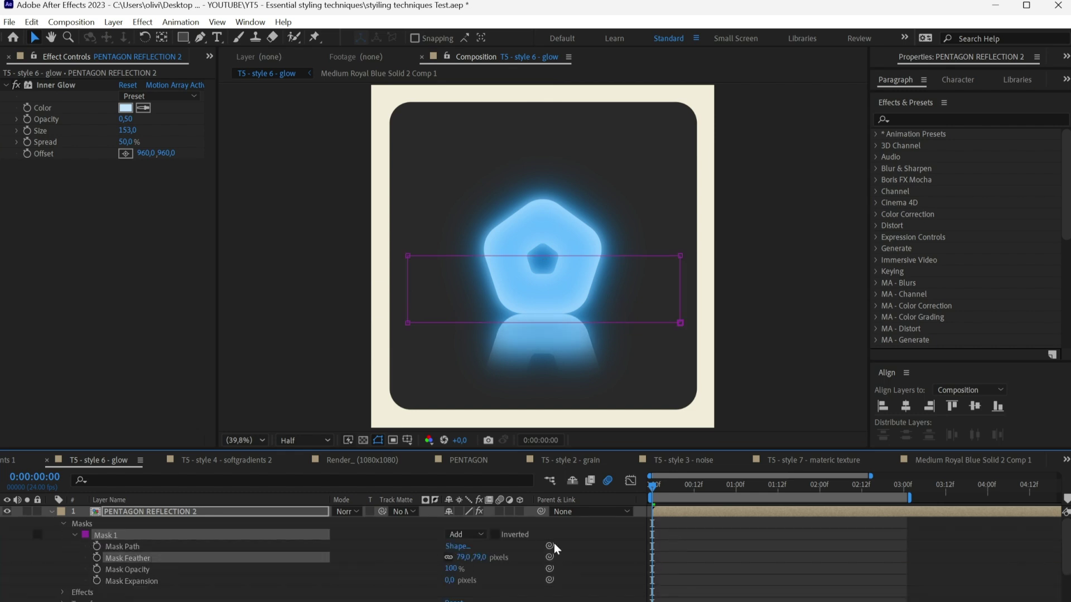
click(461, 558)
text(120)
key(Return)
Extend the bottom edge of the PENTAGON REFLECTION 2 mask slightly downward and collapse the layer's properties.
double_click(538, 323)
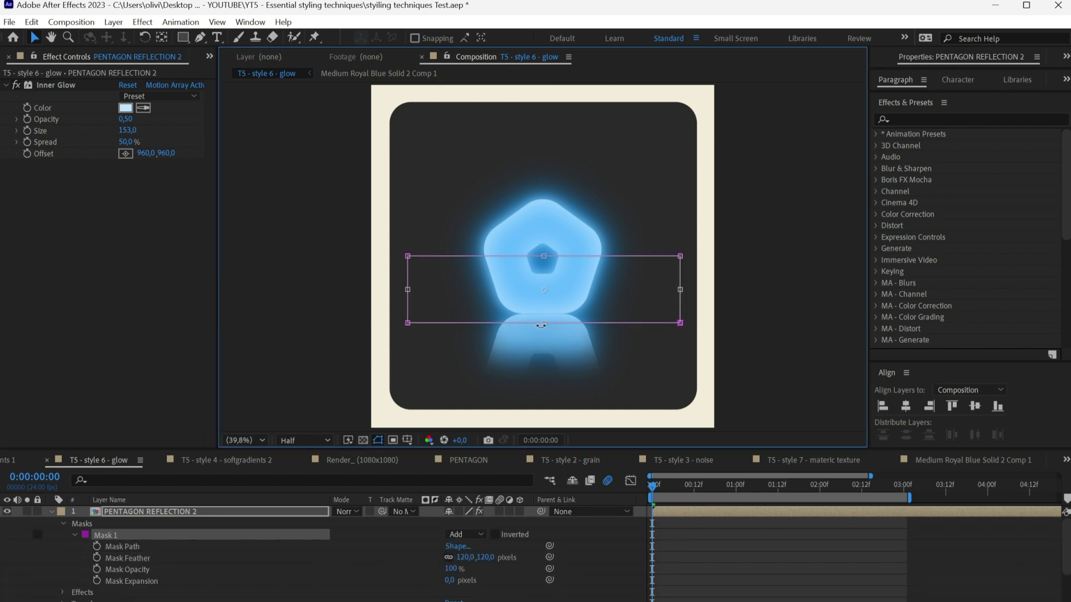
drag(544, 323, 547, 336)
click(51, 512)
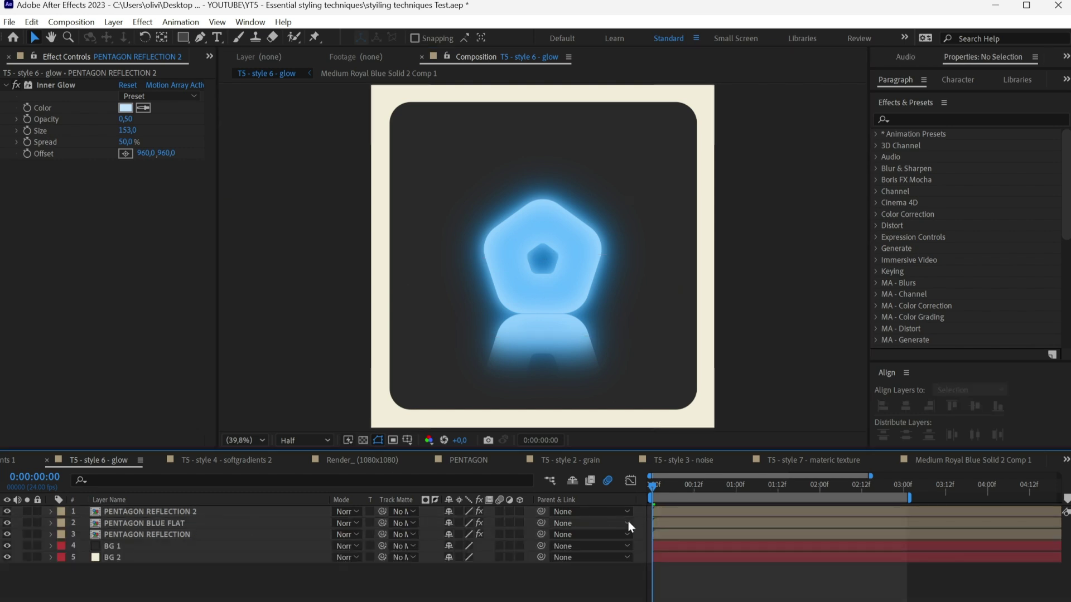
Lower the opacity of PENTAGON REFLECTION and PENTAGON REFLECTION 2 together.
ctrl+click(667, 533)
key(t)
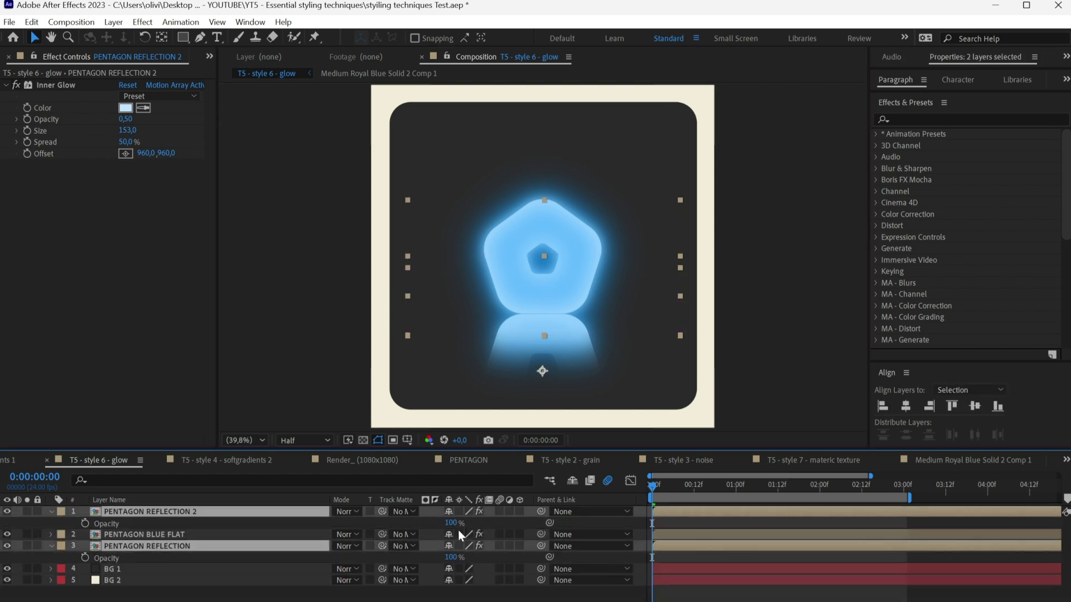
drag(452, 524, 442, 525)
click(708, 520)
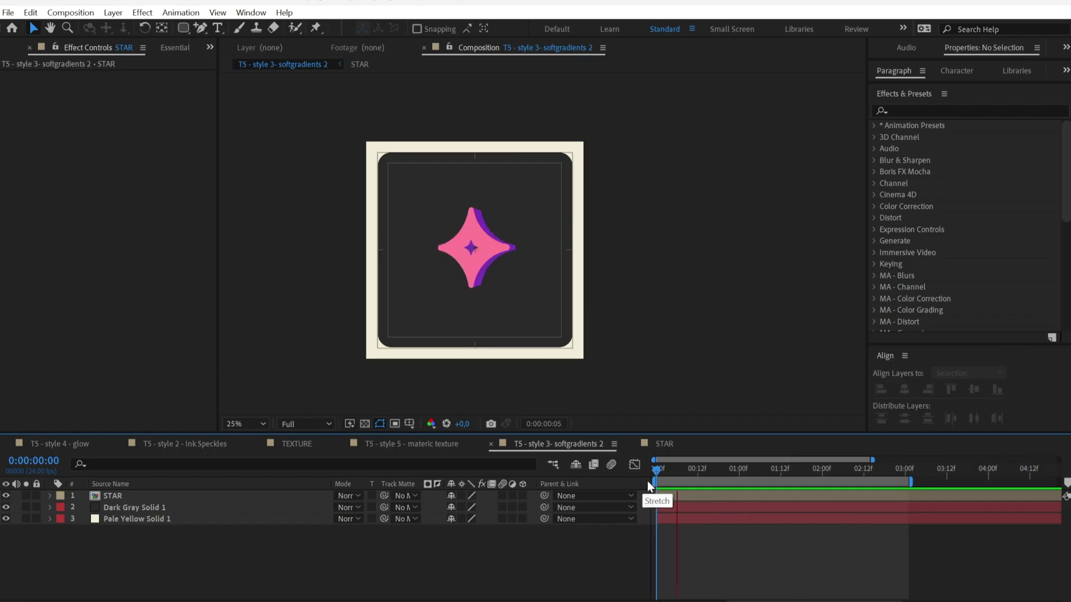
Stop the preview and apply the Gradient Ramp effect to the STAR layer in the T5 - style 3- softgradients 2 composition.
key(space)
click(483, 264)
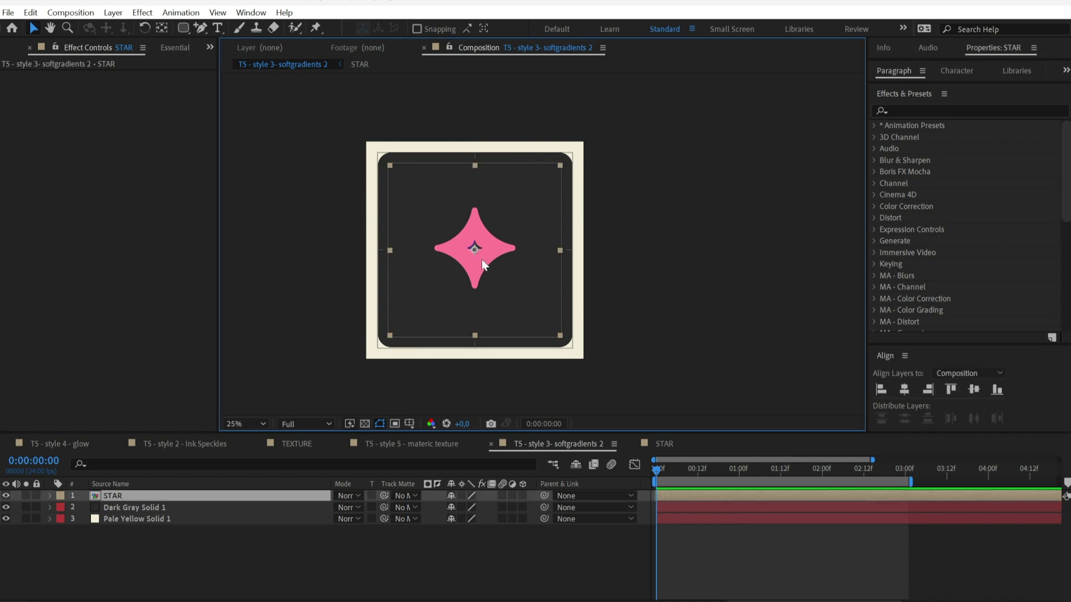
click(142, 11)
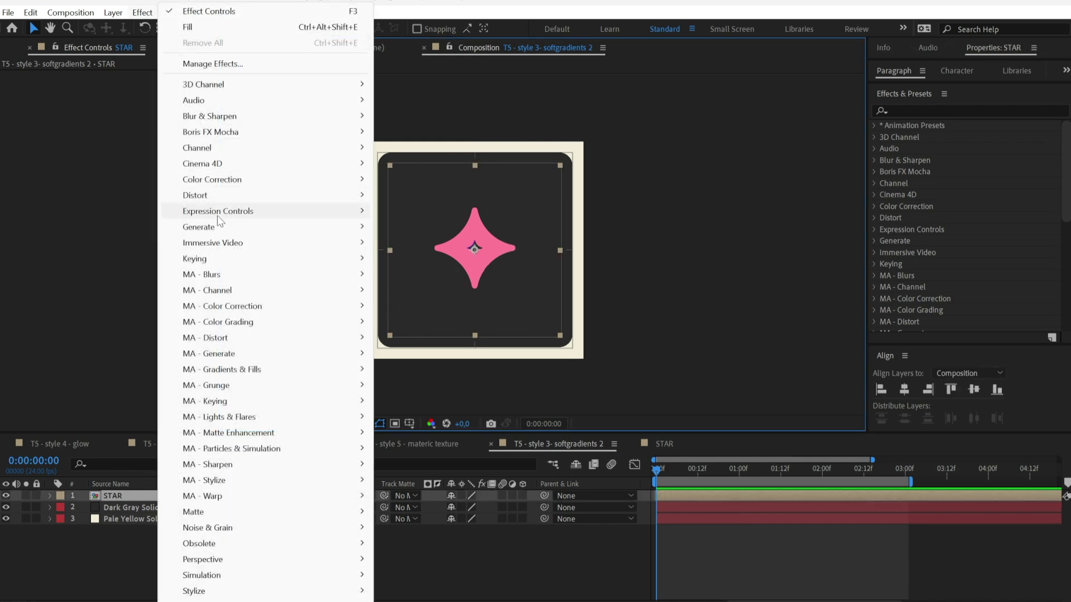
mouse_move(335, 226)
click(446, 496)
Move the Gradient Ramp's start point just above the star and its end point just below it.
scroll(446, 223, up, 2)
drag(409, 86, 383, 152)
key(space)
drag(423, 241, 430, 162)
drag(414, 346, 413, 286)
key(space)
Turn off the Gradient Ramp effect and sample the star's pink for both its start and end colors.
click(15, 76)
click(143, 99)
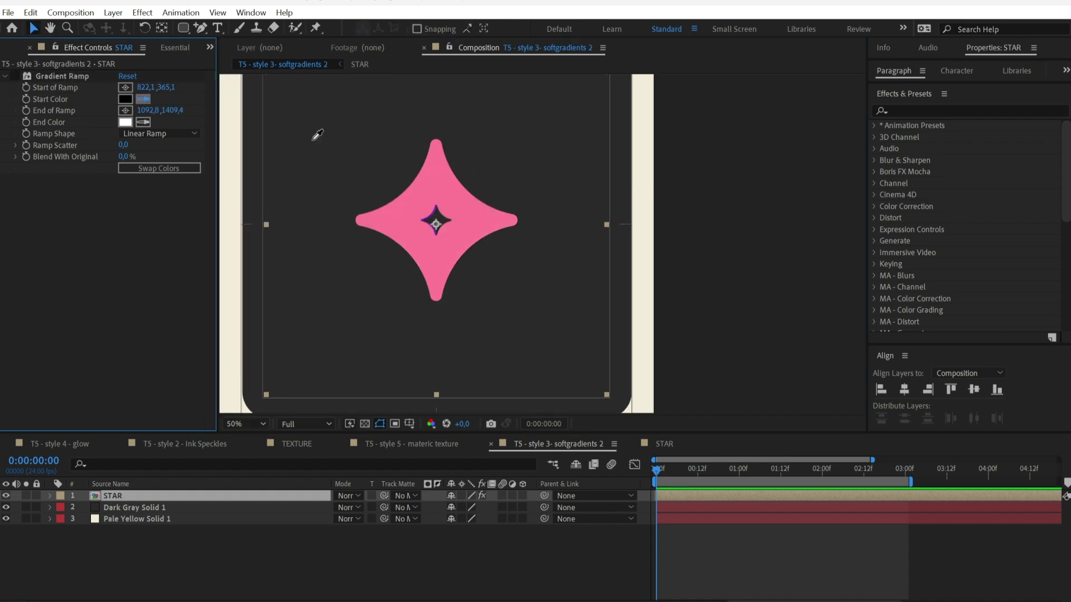
click(447, 182)
click(143, 122)
click(129, 99)
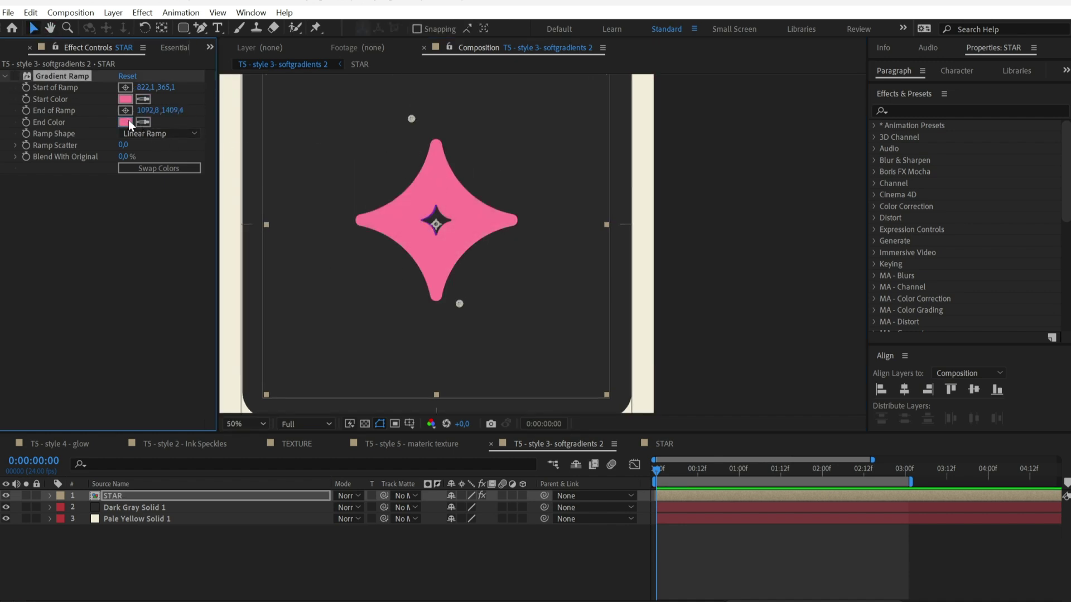
Set the Gradient Ramp's end color to light pink FFA0AB and turn the effect back on.
click(126, 122)
drag(732, 140, 704, 134)
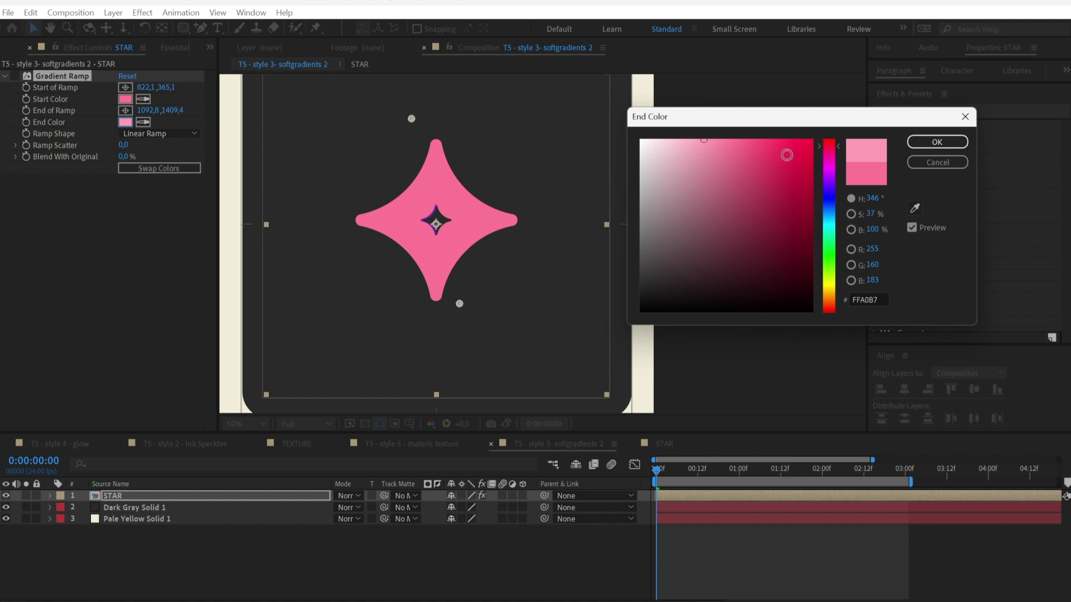
click(937, 141)
click(17, 78)
Move the ramp's end point to the star's upper-left side and its start point to the lower-right side.
drag(459, 304, 384, 171)
drag(412, 119, 457, 280)
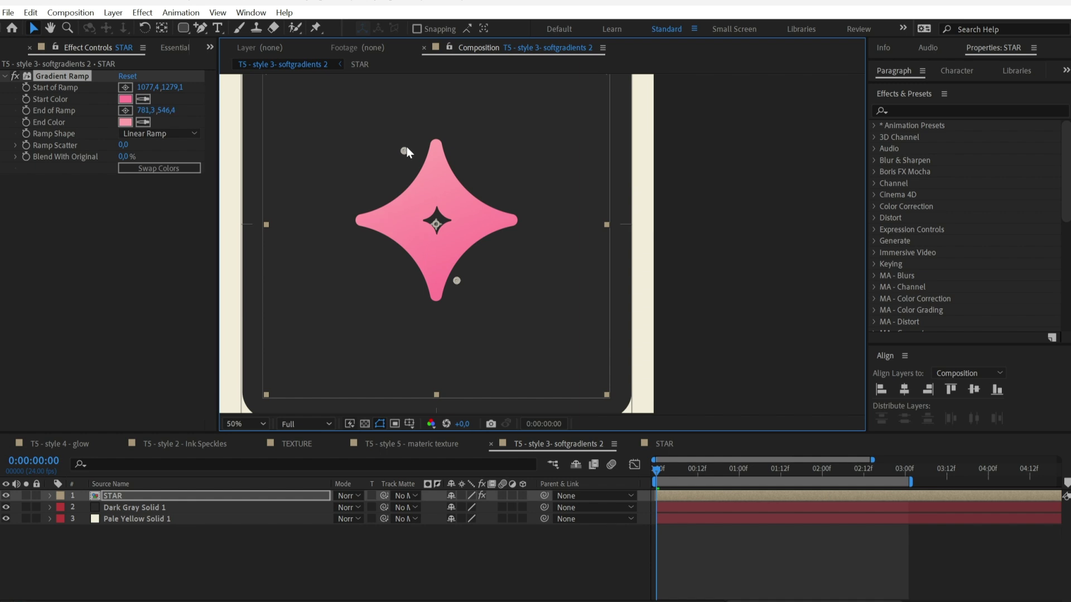
click(748, 541)
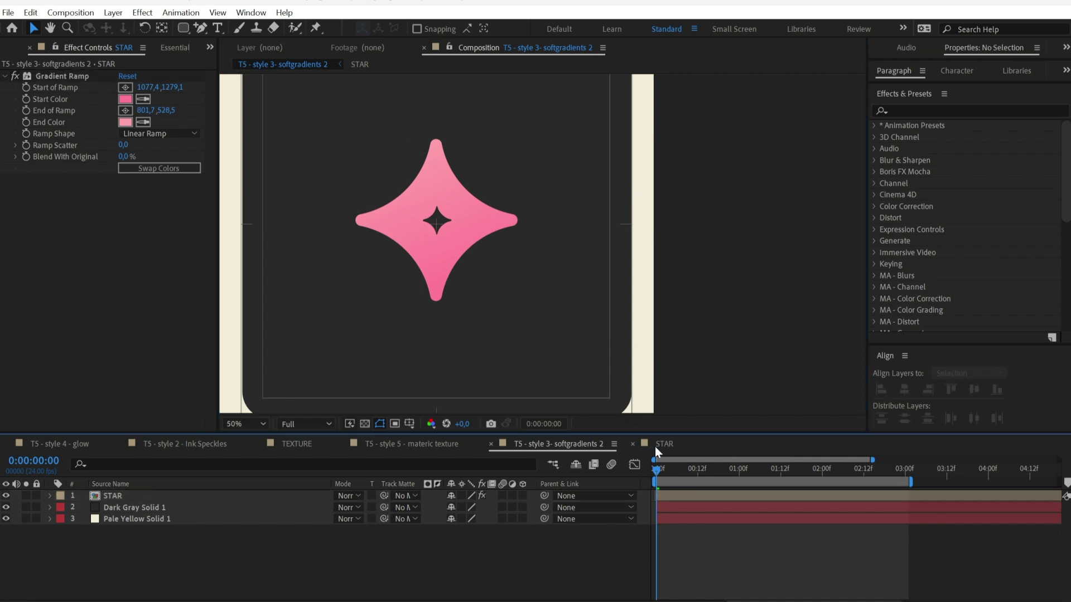
At 0:00:01:08, remove the Gradient Ramp effect from the STAR layer and duplicate the layer.
drag(658, 468, 768, 469)
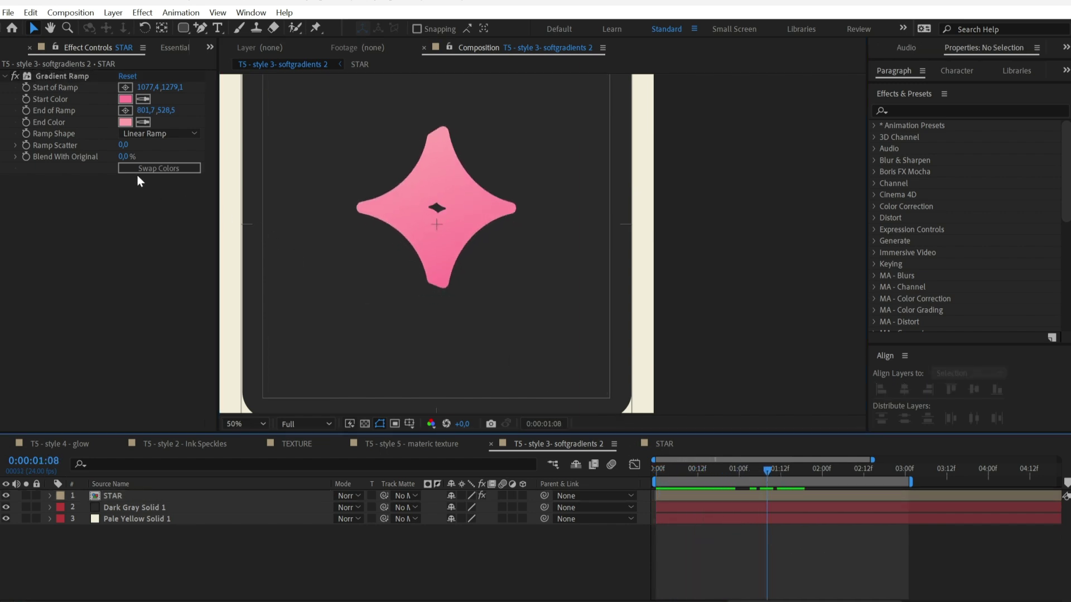
click(64, 78)
key(Delete)
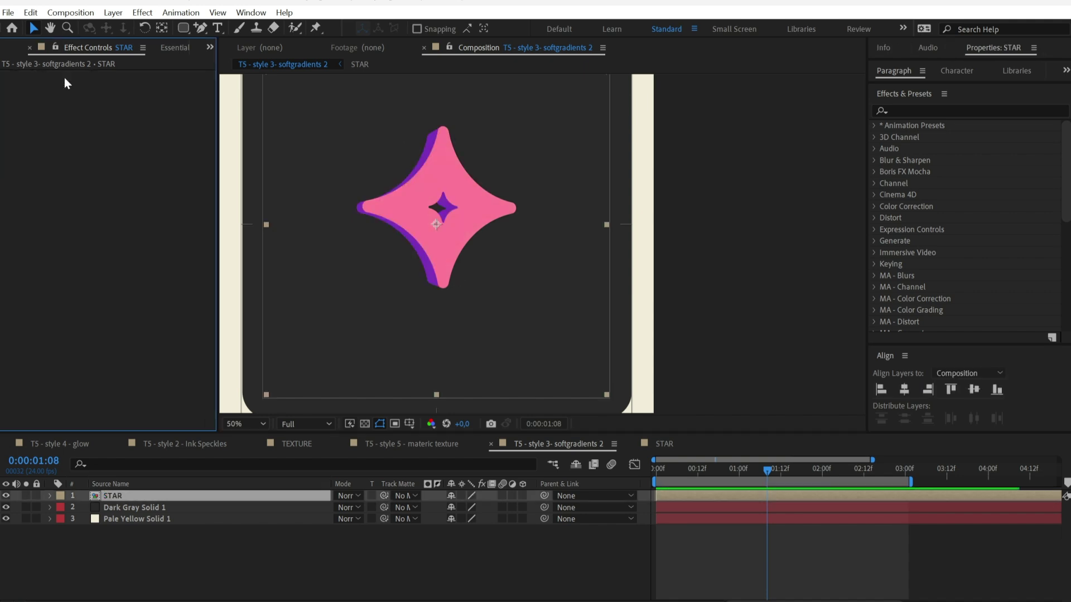
click(744, 499)
key(ctrl+d)
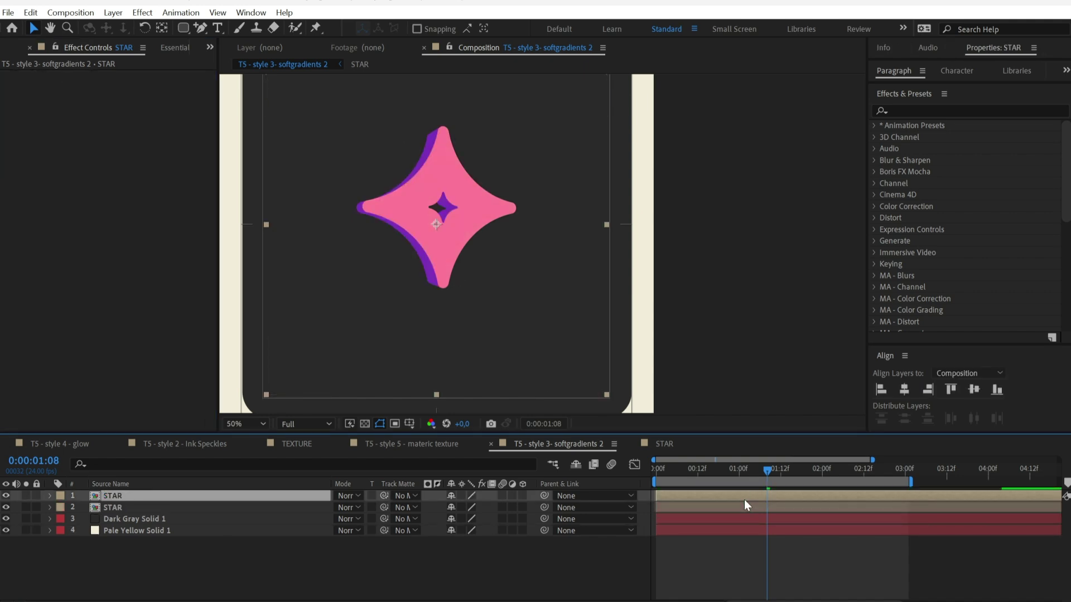
Apply Hue/Saturation to the top STAR layer with Master Saturation 25 and Master Lightness 25.
click(142, 12)
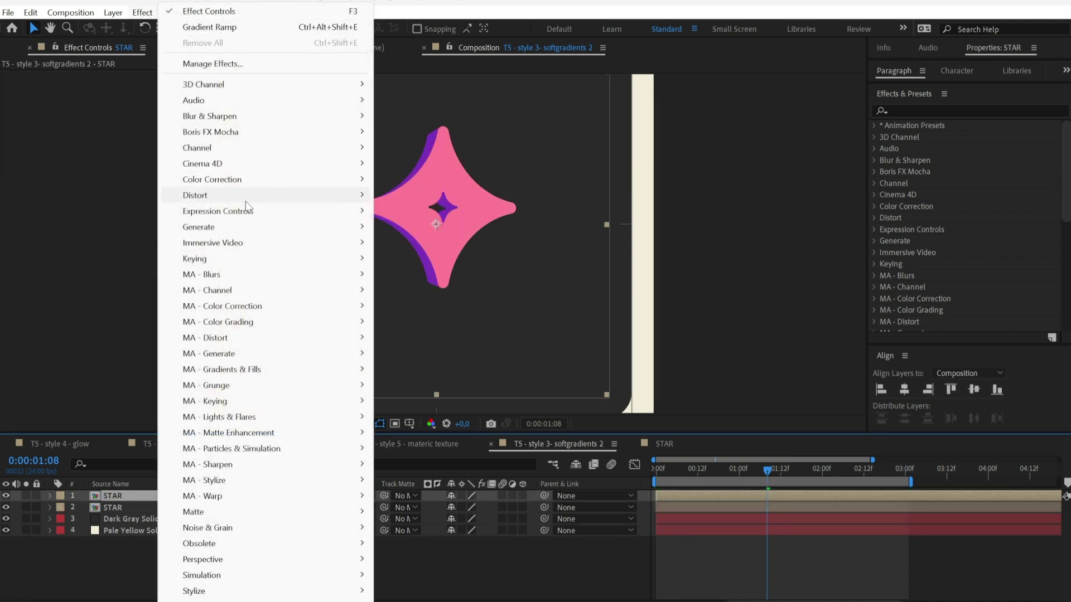
mouse_move(273, 180)
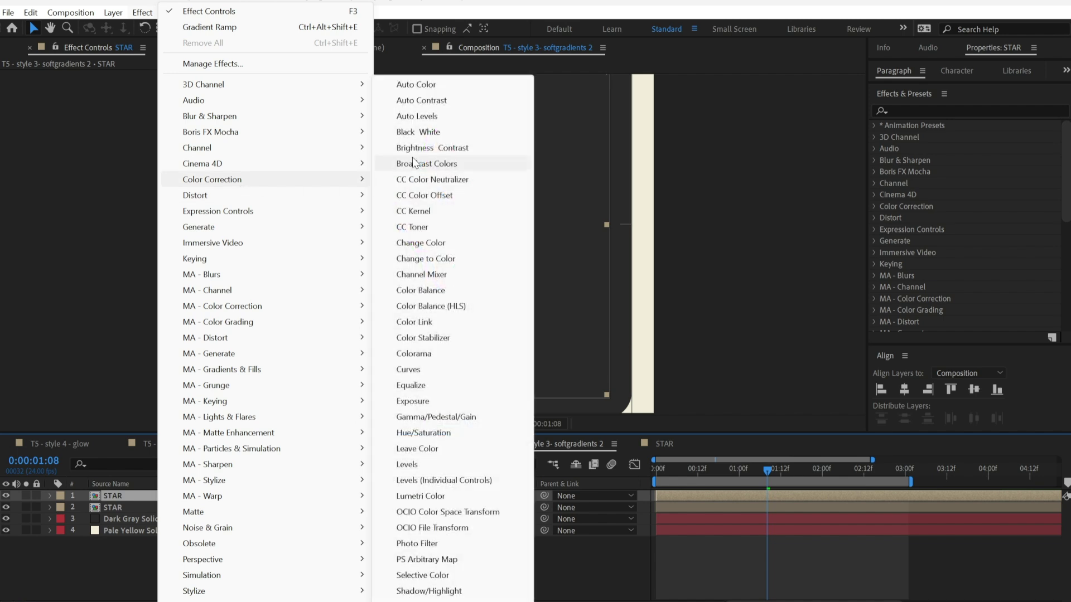
click(419, 434)
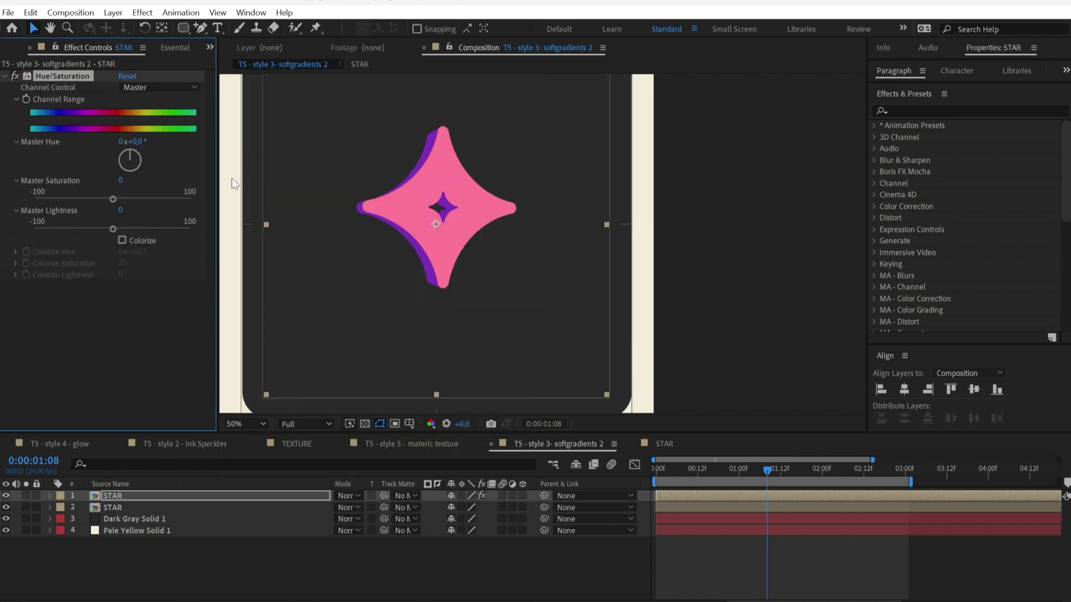
drag(113, 229, 132, 229)
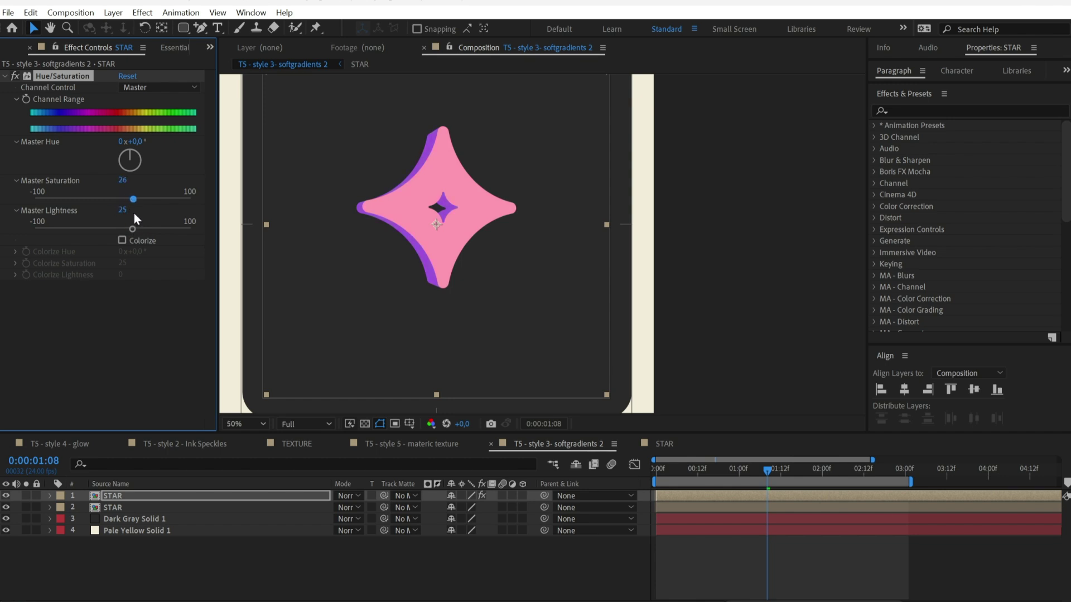
Draw an elliptical mask over the star's upper-left part on the top STAR layer and feather it 200 pixels.
drag(182, 29, 223, 57)
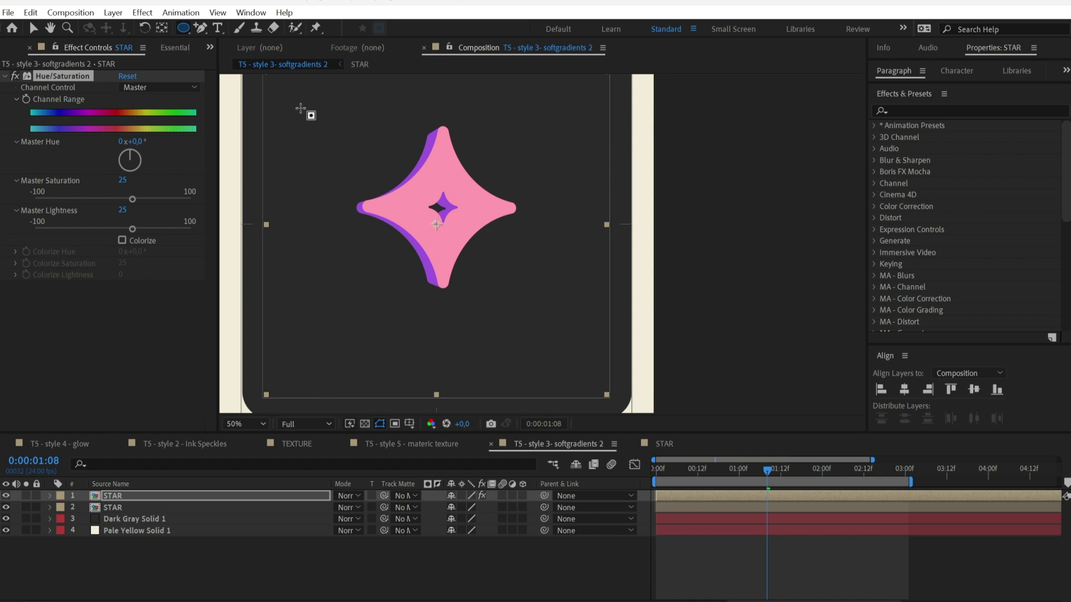
click(706, 498)
drag(361, 96, 471, 211)
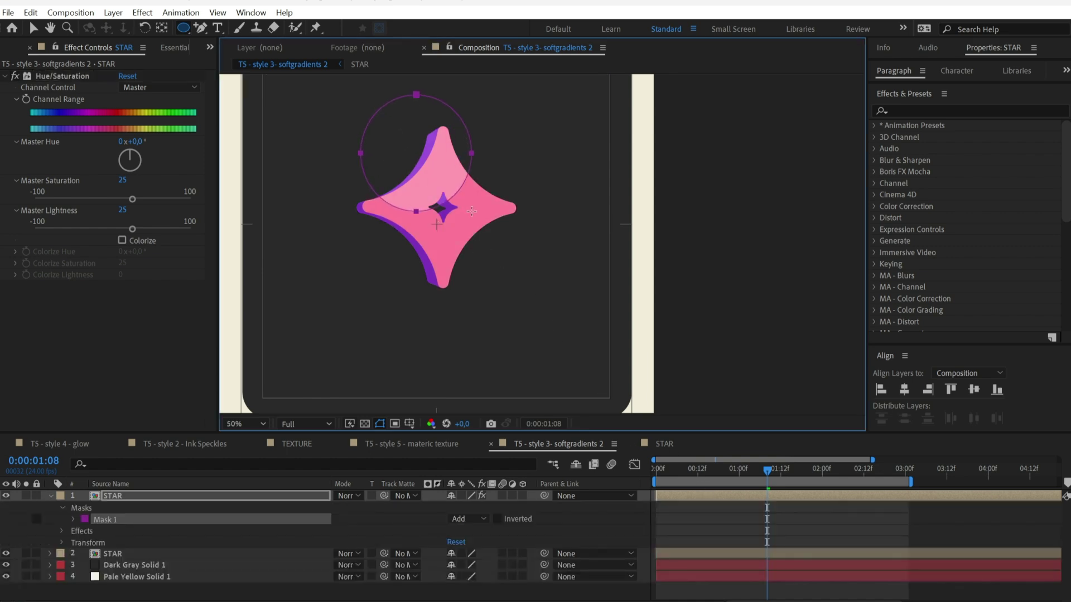
click(73, 519)
click(125, 541)
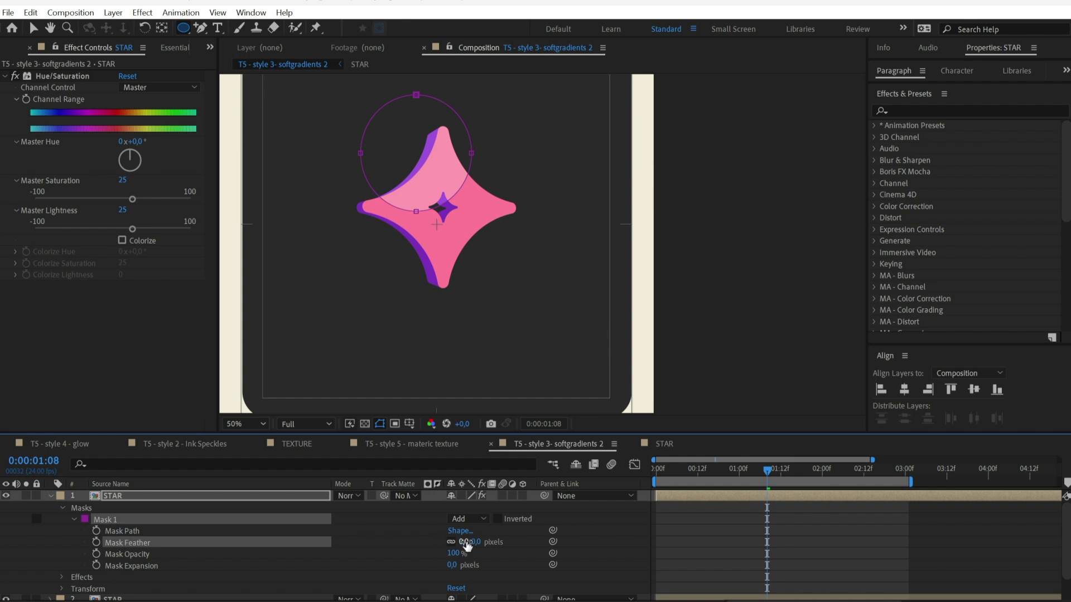
drag(468, 542, 535, 542)
click(467, 542)
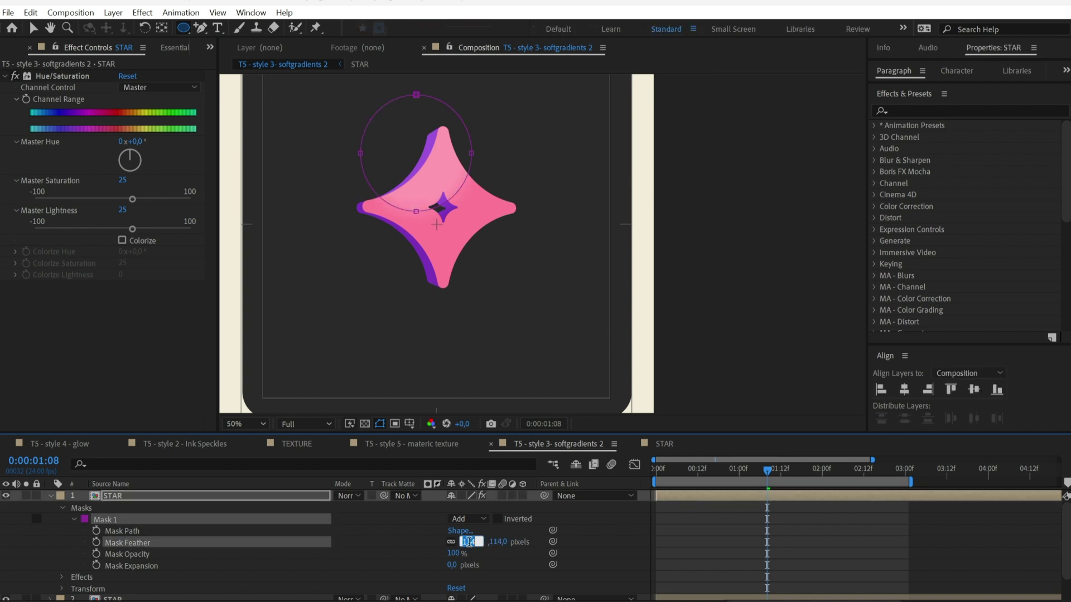
key(Return)
Enlarge the feathered mask and shift it upward so it covers only the star's upper-left area.
key(ctrl+t)
drag(360, 212, 338, 230)
drag(433, 224, 433, 197)
click(722, 499)
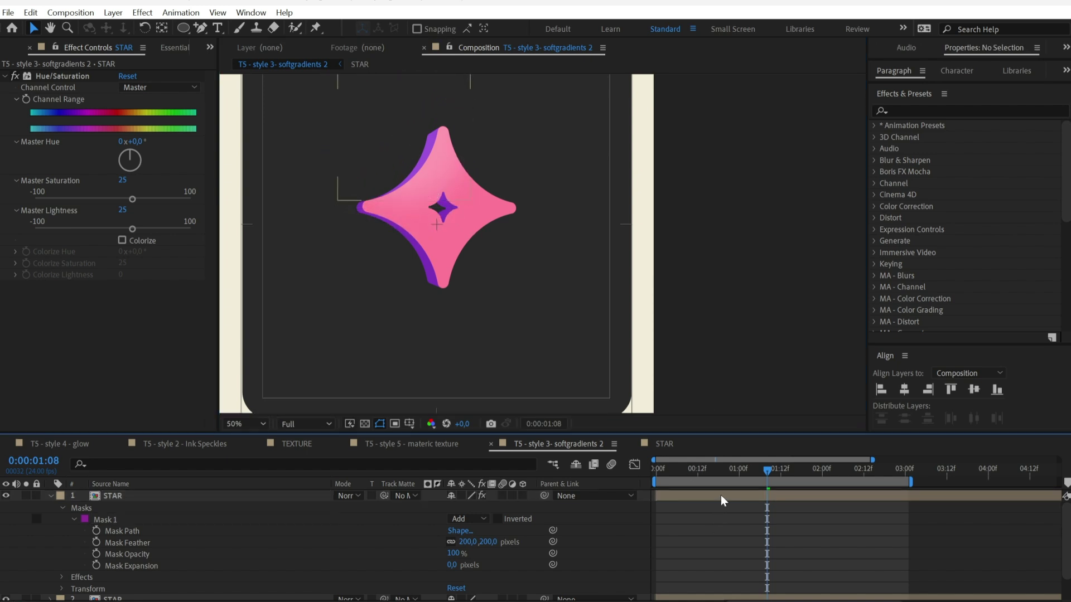
Rename the masked top layer as STAR light.
key(ctrl+d)
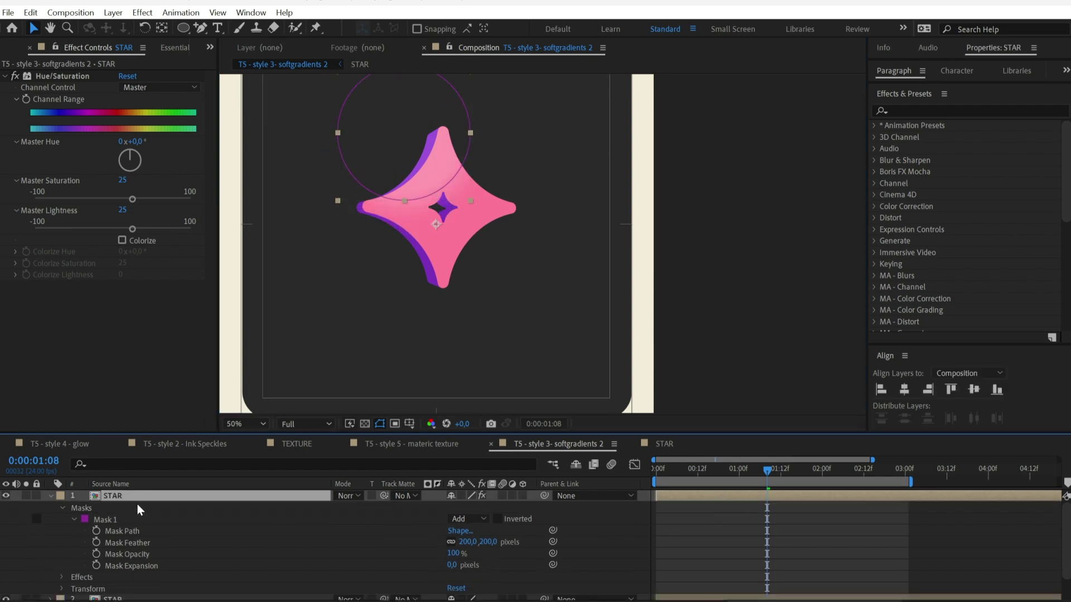
key(Return)
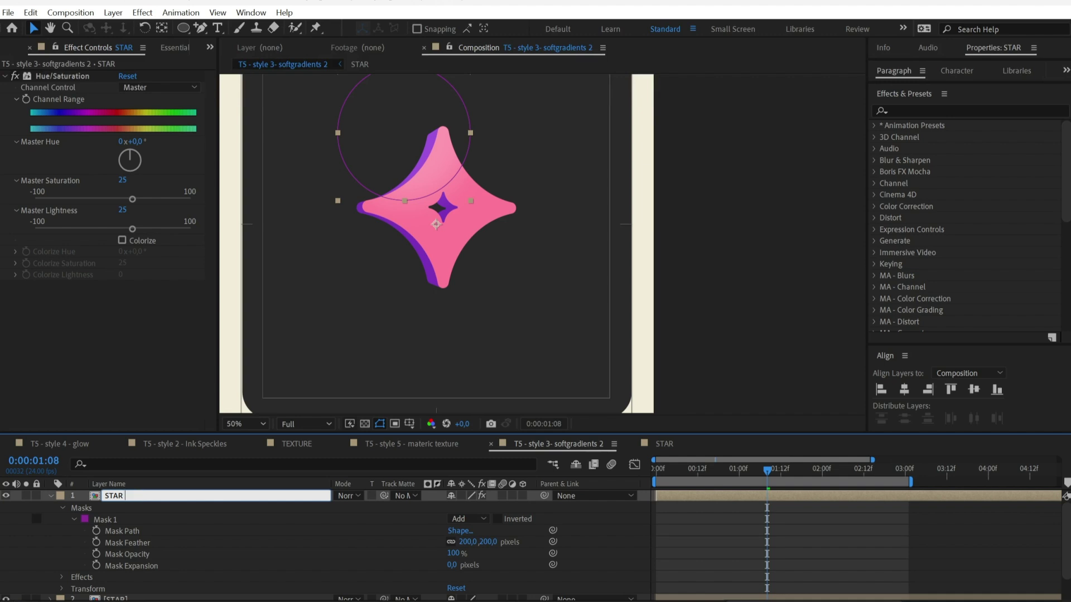
text(light)
key(Return)
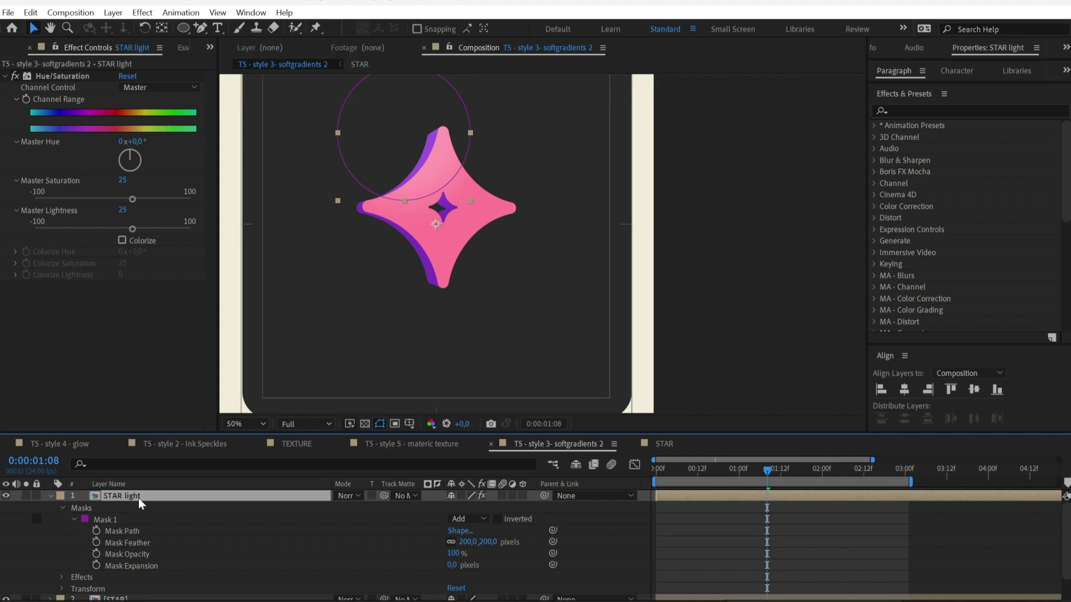
Duplicate the STAR light layer and rename the copy as STAR dark.
key(ctrl+d)
key(Return)
drag(126, 496, 228, 490)
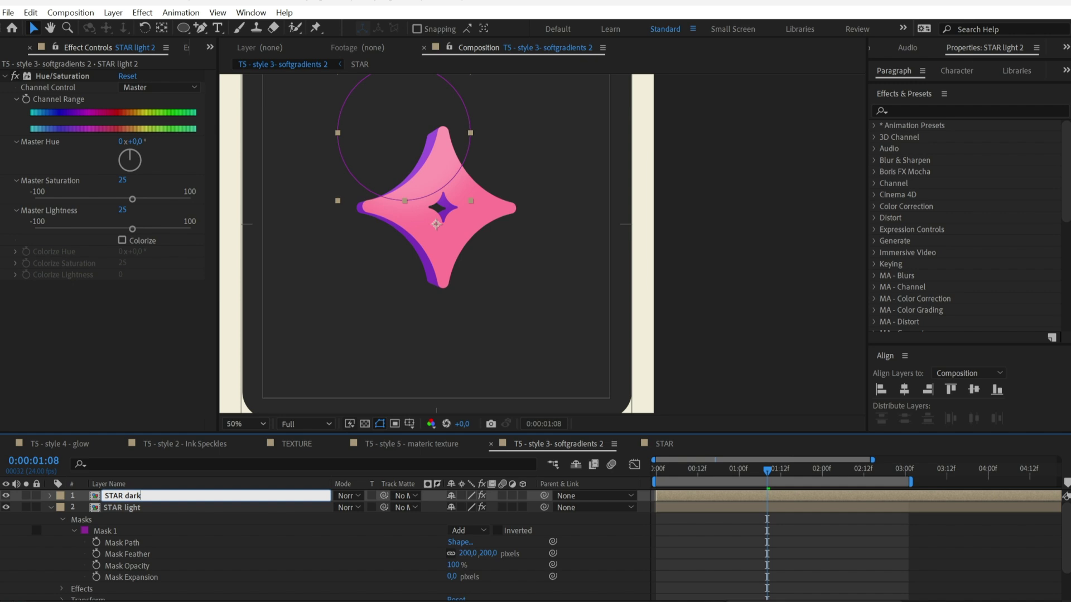
text(dark)
key(Return)
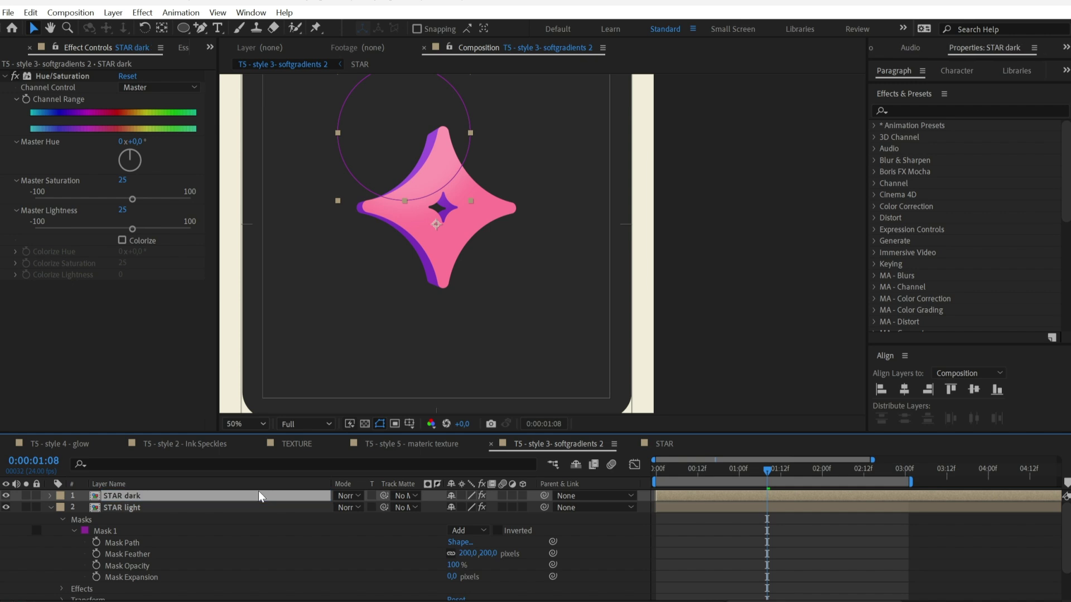
Enlarge the STAR dark layer's mask and position it over all but the star's lower-right part.
double_click(404, 201)
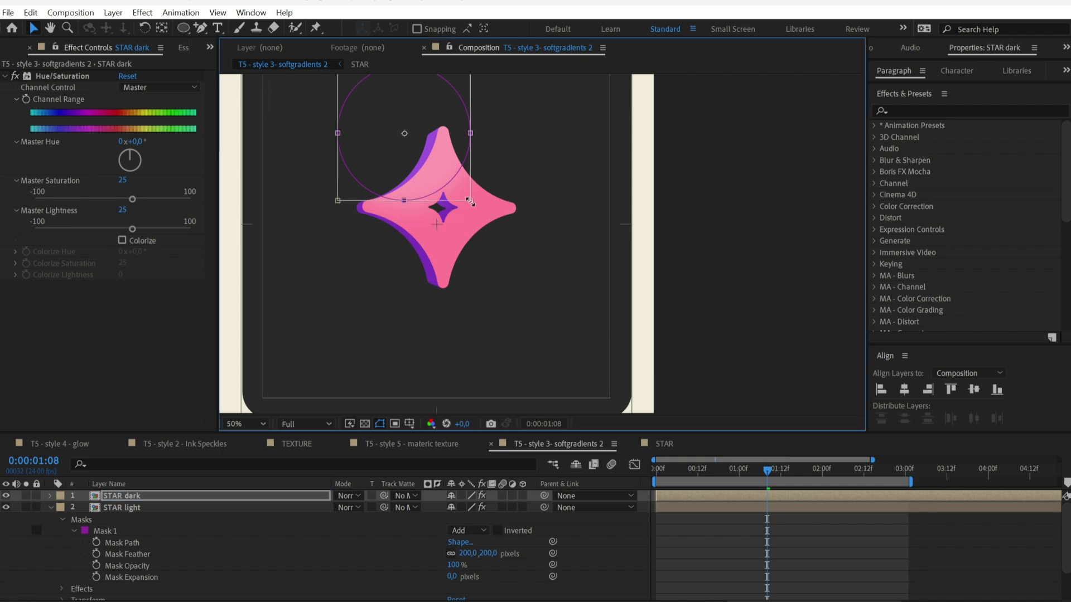
drag(471, 202, 552, 283)
drag(534, 249, 488, 221)
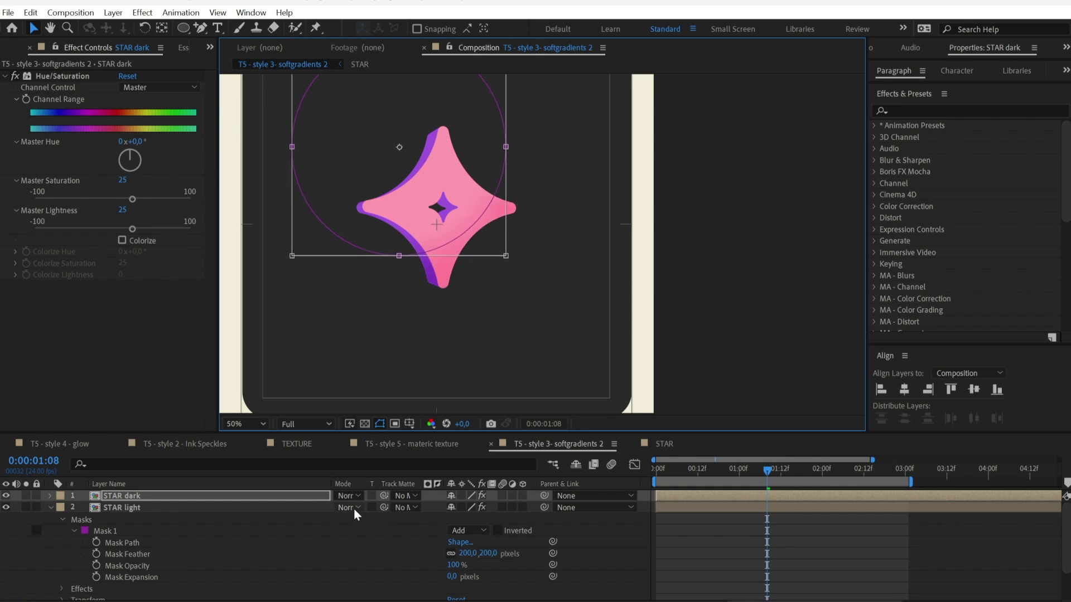
Invert the STAR dark mask and lower the layer's Master Lightness below zero in Hue/Saturation.
key(m)
click(497, 507)
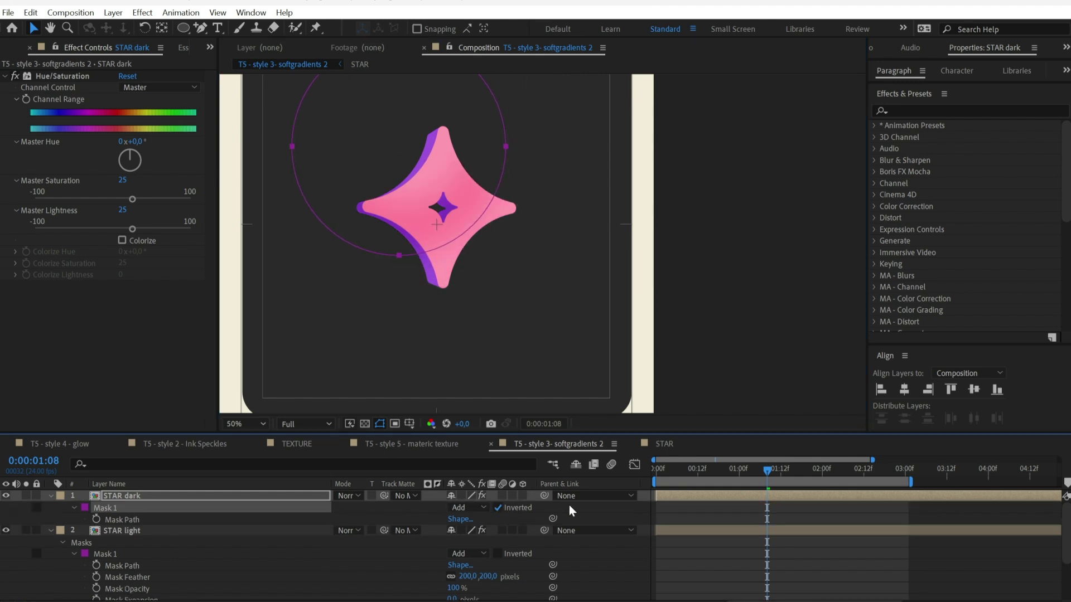
click(701, 500)
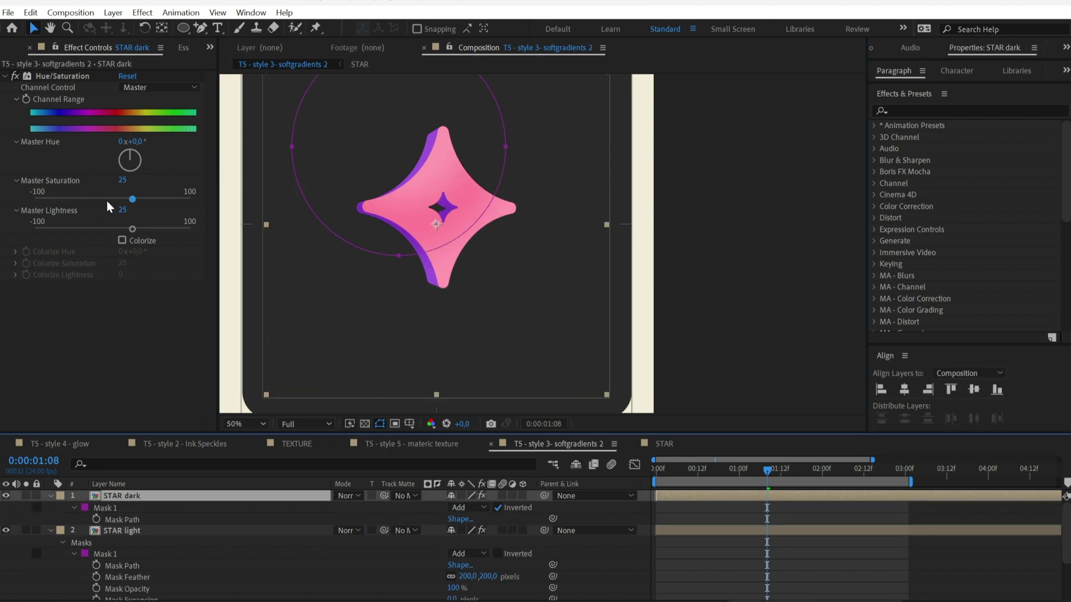
drag(120, 229, 95, 229)
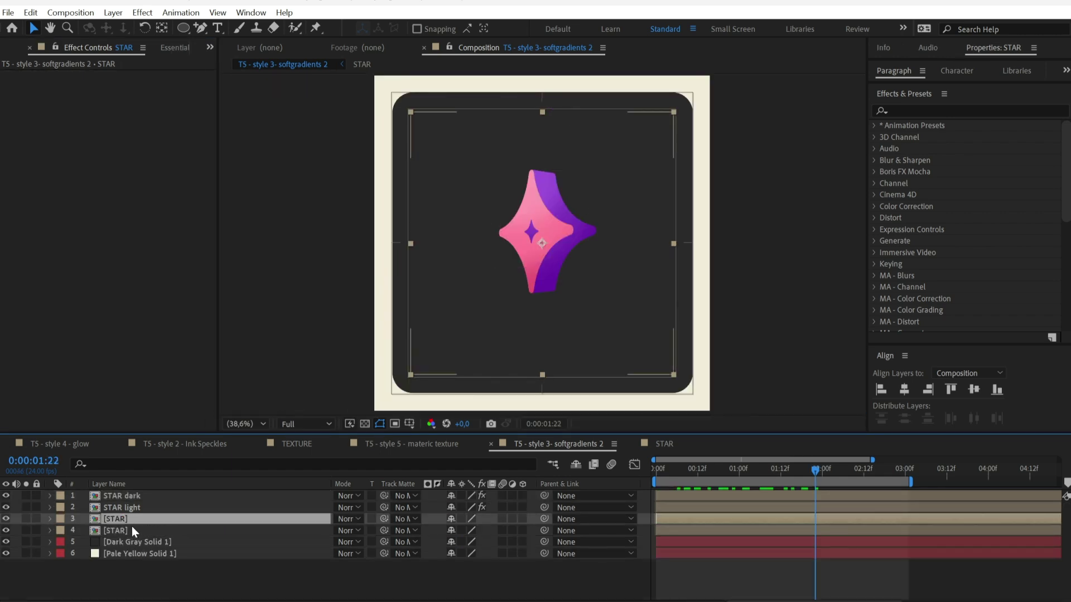
Rename the lowest STAR layer as STAR shadow.
click(126, 531)
key(Return)
text(shadow)
key(Return)
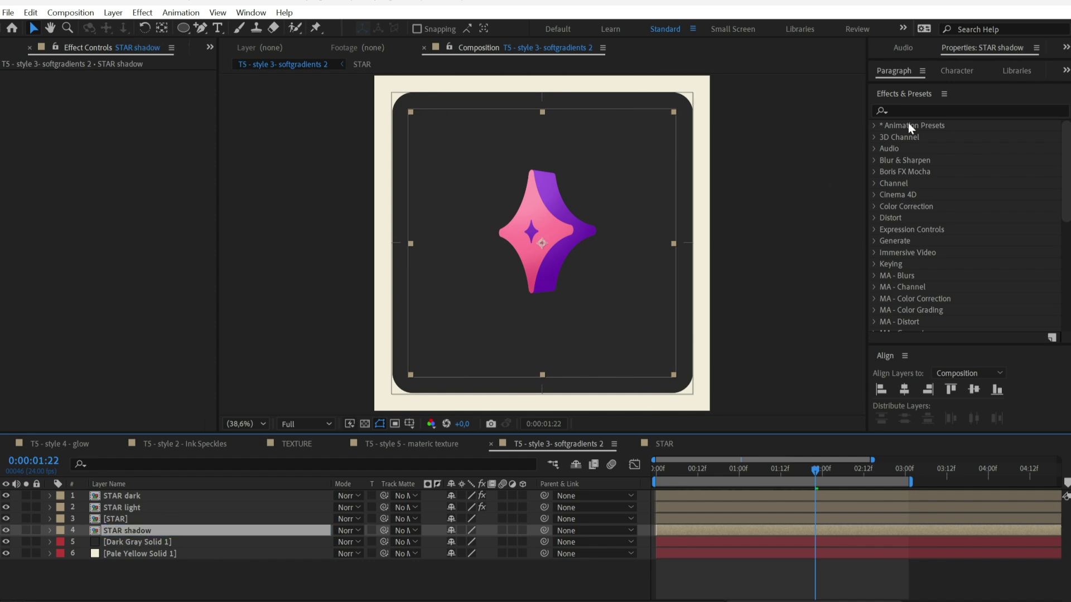
Find the CC Radial Fast Blur effect and apply it to the STAR shadow layer.
click(917, 111)
text(radial)
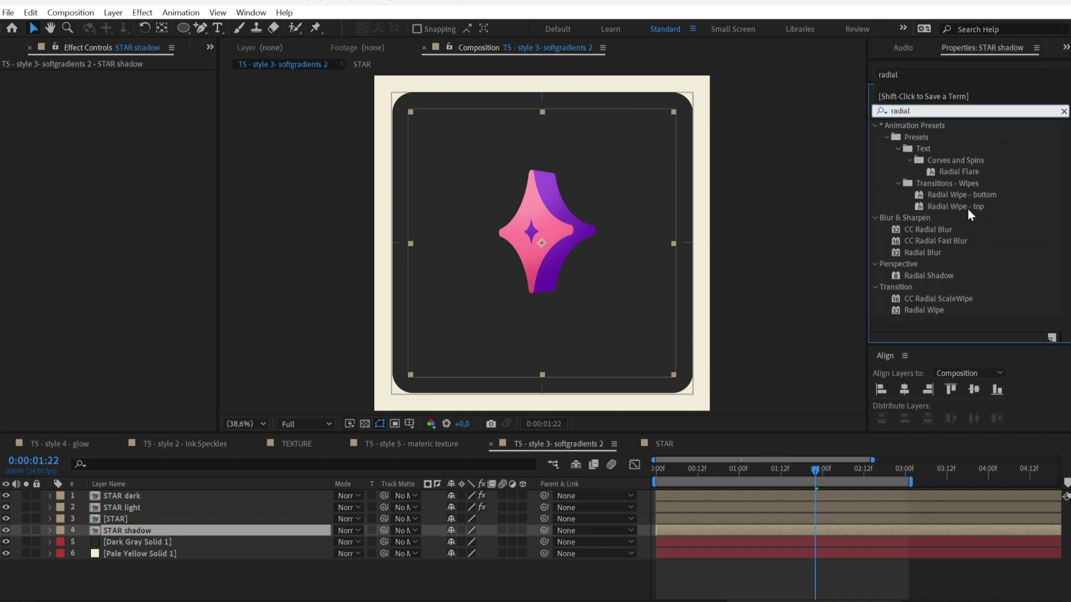
drag(937, 241, 837, 530)
Place the radial blur's center at about 37, -165, beyond the upper-left corner, and set its Amount to 100.
drag(542, 244, 536, 211)
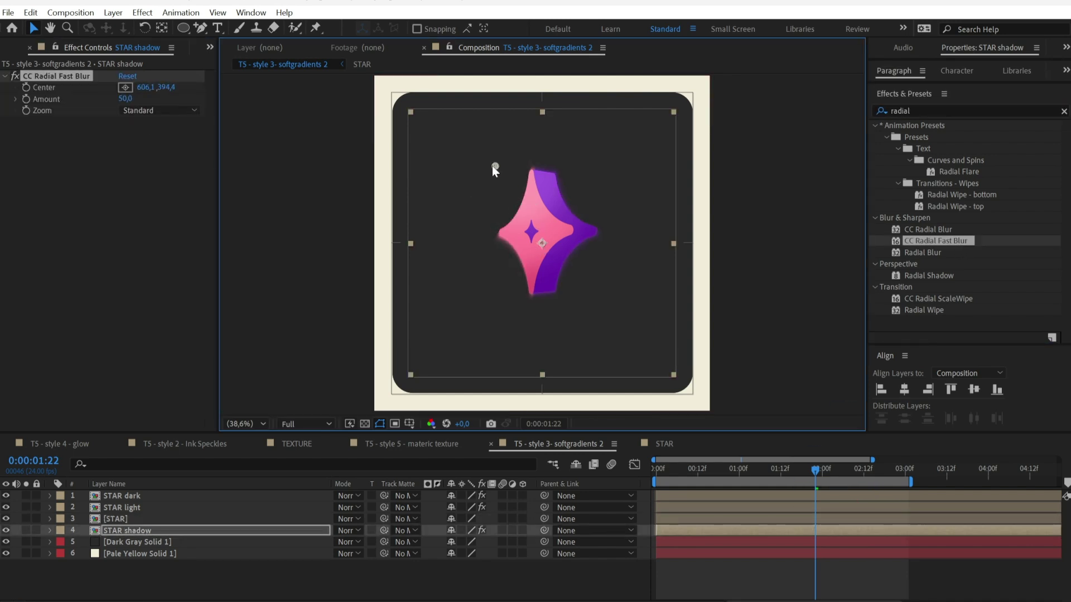
drag(481, 160, 415, 82)
click(125, 98)
text(100)
key(Return)
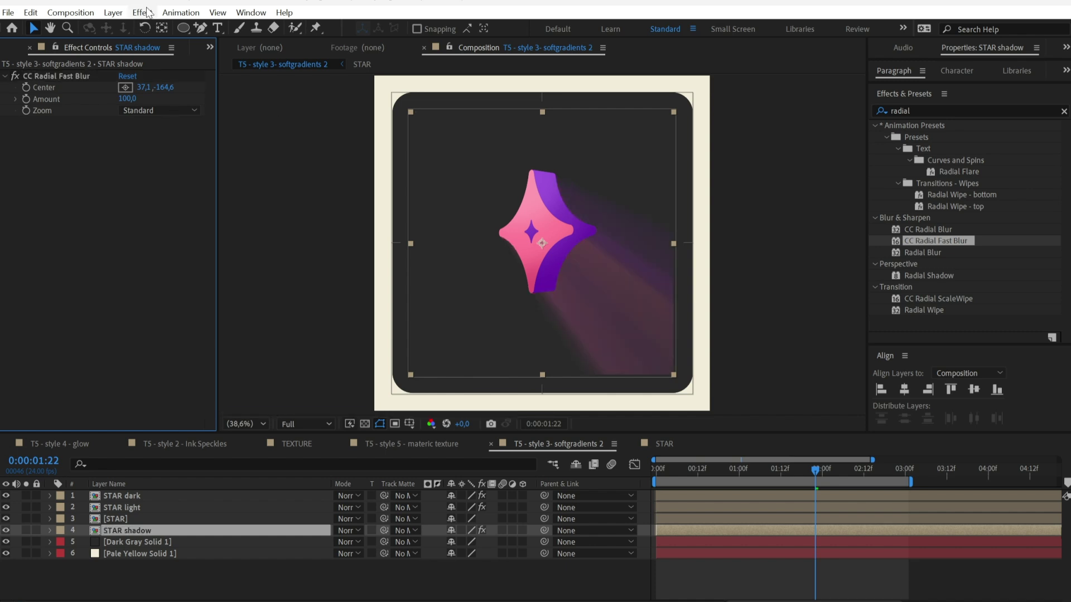
Add a Fill effect to STAR shadow and sample the dark gray background as its color.
click(142, 13)
mouse_move(312, 227)
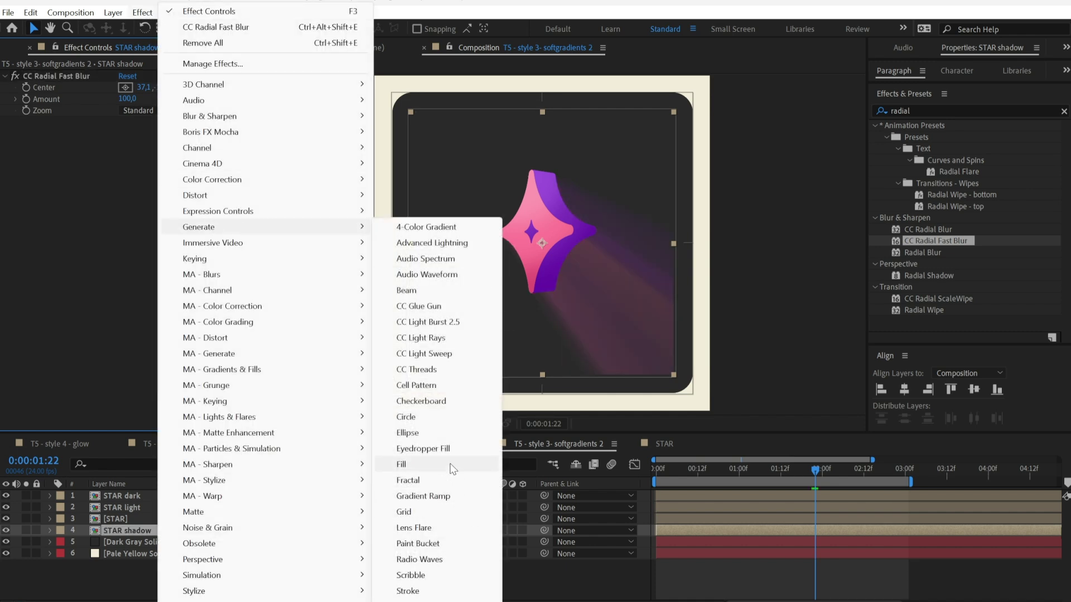
click(401, 465)
click(145, 157)
click(432, 177)
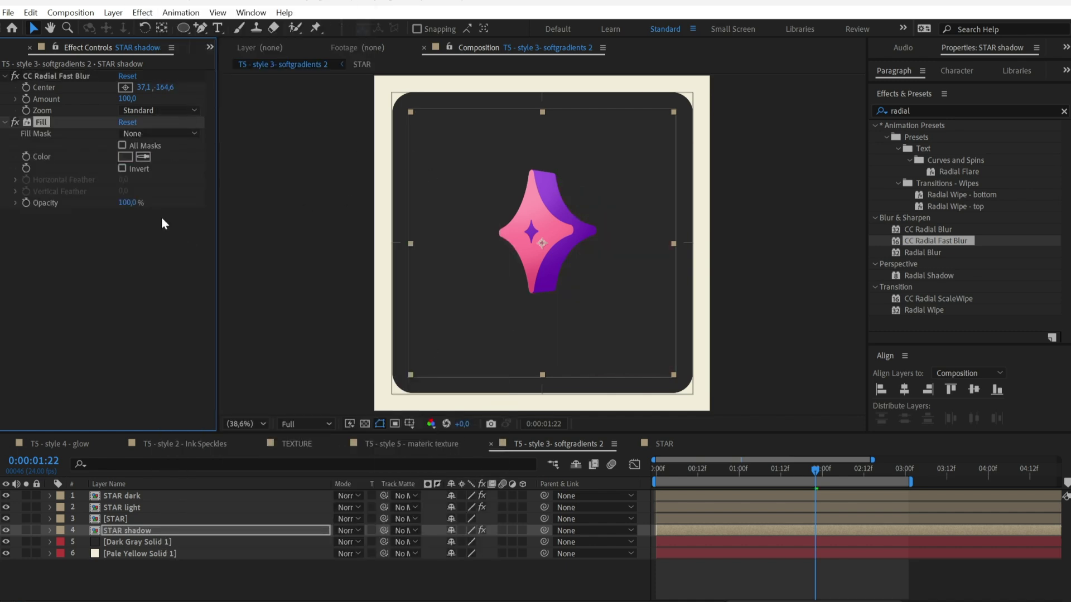
Change the shadow's fill to a darker shade and set the CC Radial Fast Blur Amount to 90.
click(125, 157)
drag(647, 291, 624, 299)
click(939, 144)
click(132, 99)
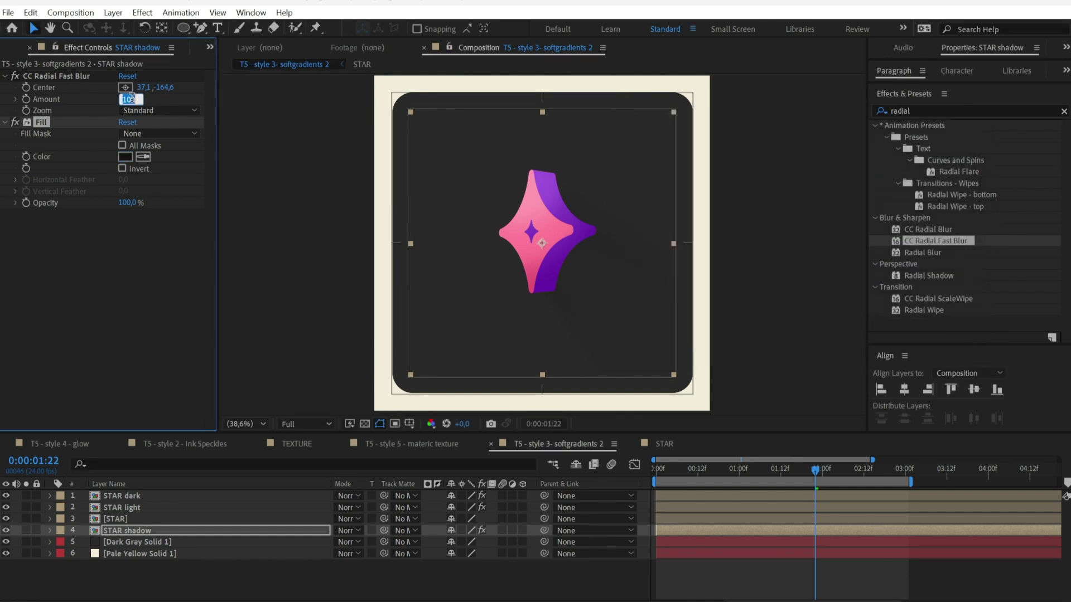
text(90)
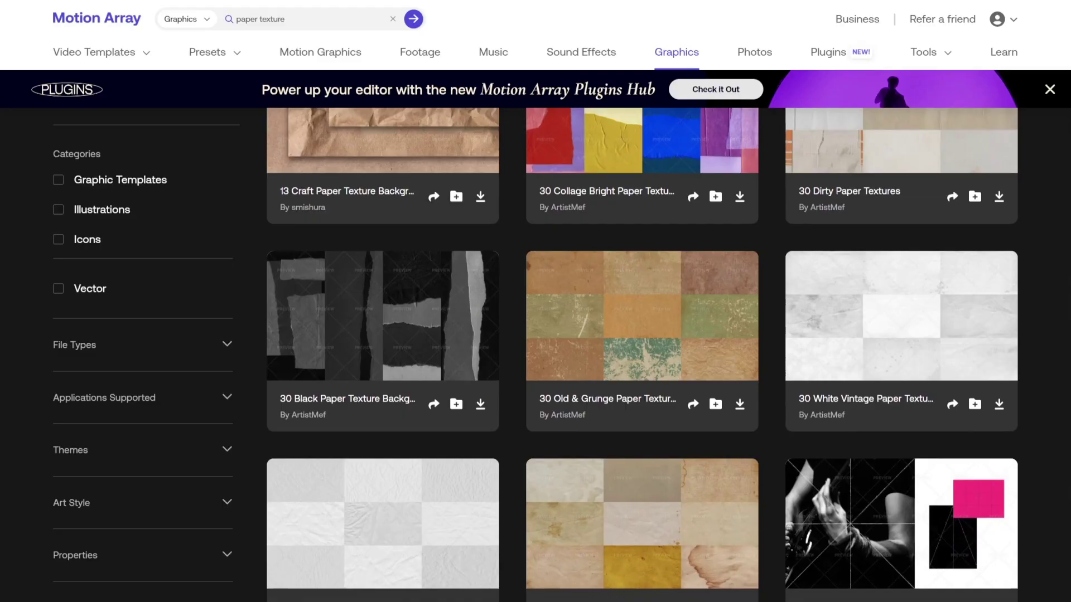
Browse the paper texture graphics on the Motion Array website.
scroll(643, 355, up, 6)
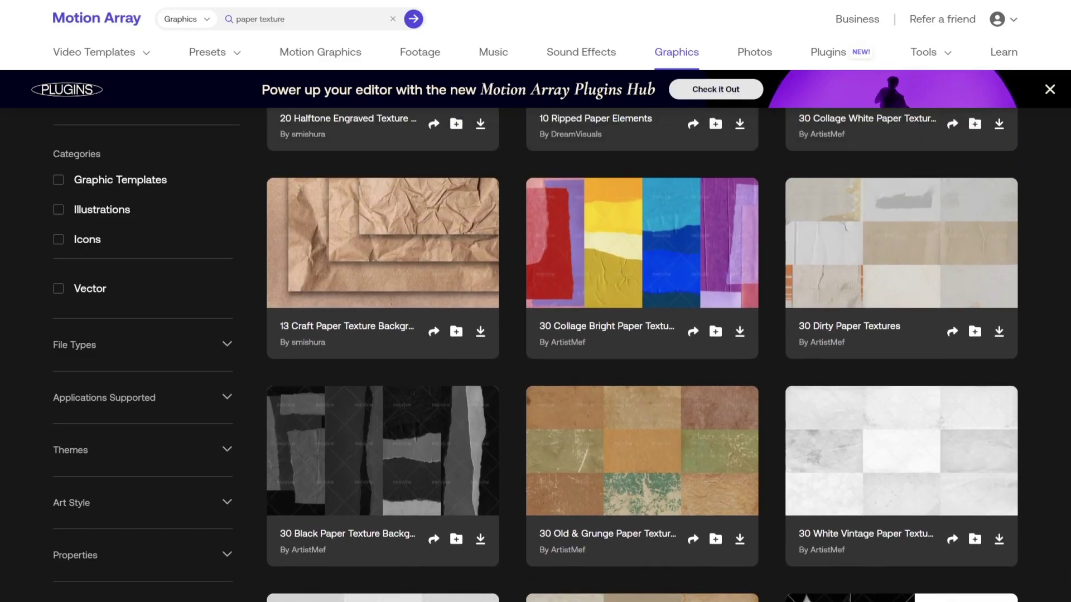
scroll(642, 355, up, 3)
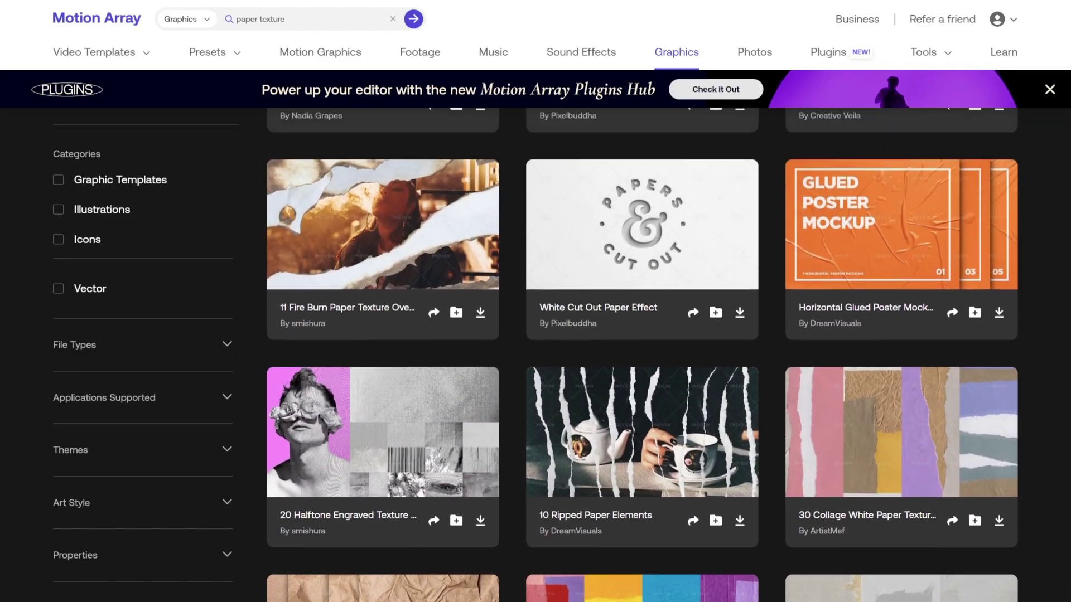
Download the Horizontal Glued Poster Mockup graphic from Motion Array.
click(1001, 312)
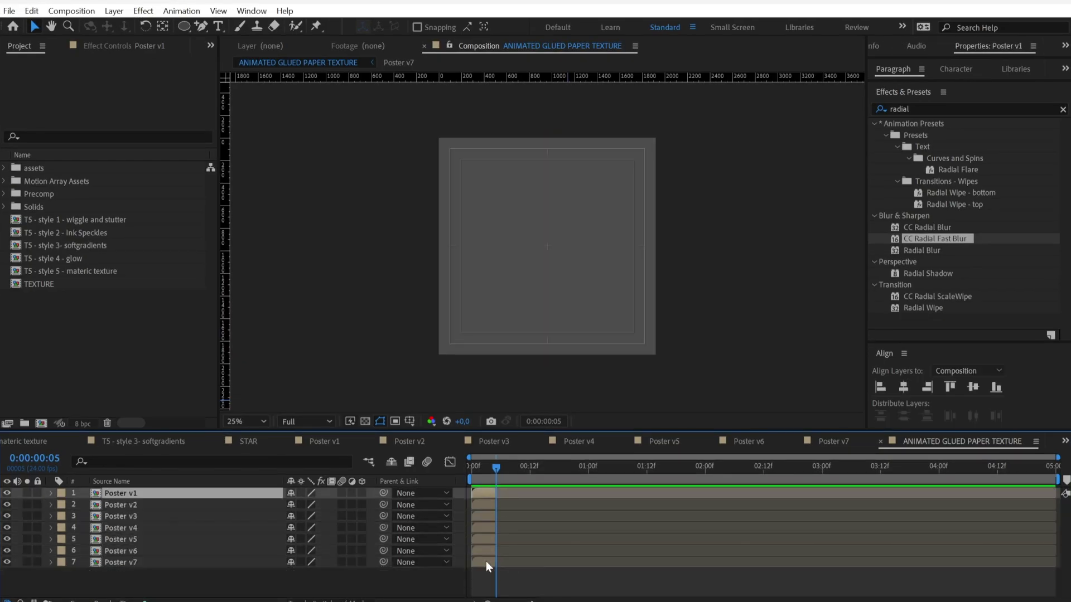
In After Effects, sequence layers Poster v1 through Poster v7 end to end without overlap.
shift+click(489, 563)
click(182, 12)
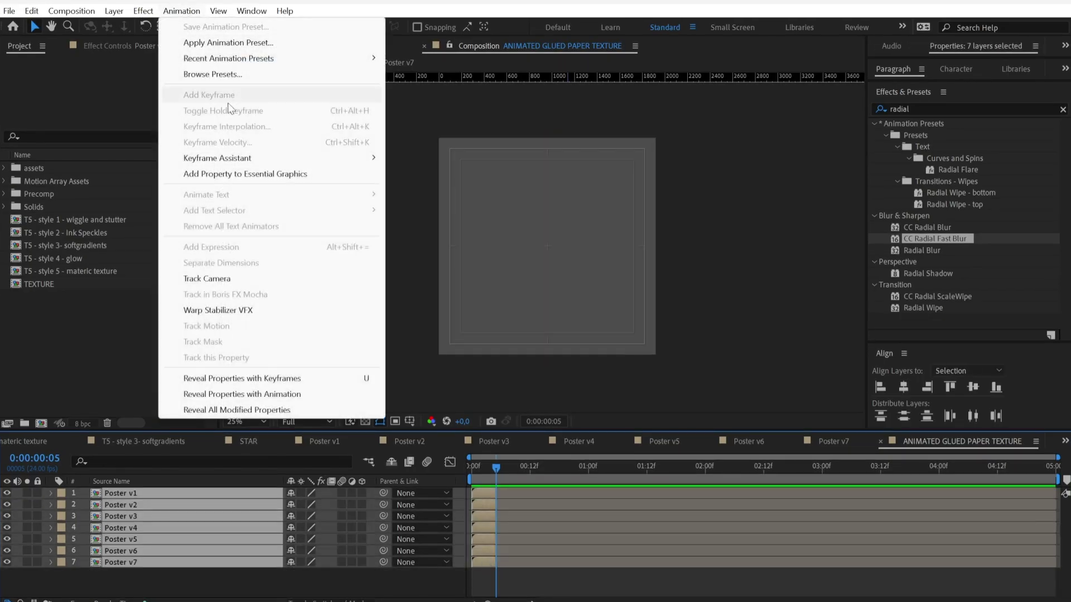
mouse_move(231, 158)
click(474, 283)
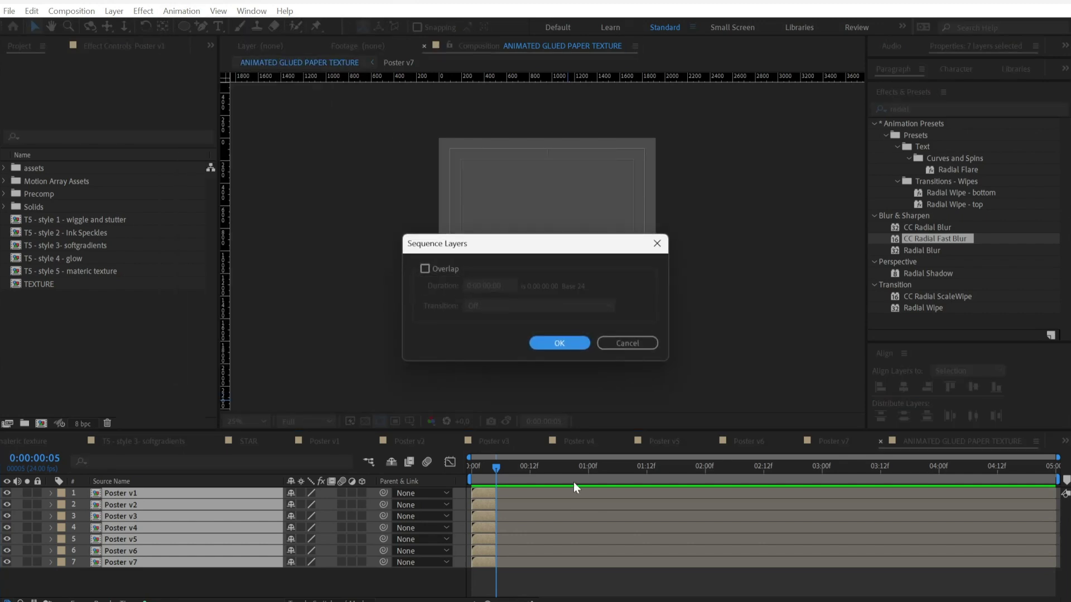
click(558, 343)
End the work area where the Poster v7 layer finishes and preview the animated paper texture from the start.
drag(654, 466, 446, 479)
key(n)
key(space)
click(529, 569)
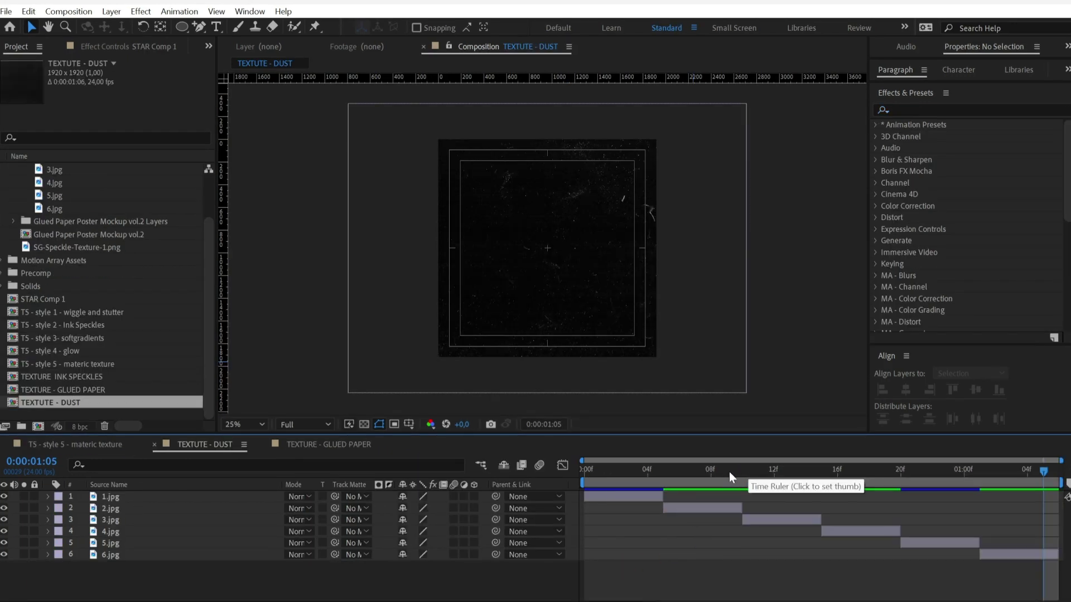
drag(729, 472, 513, 468)
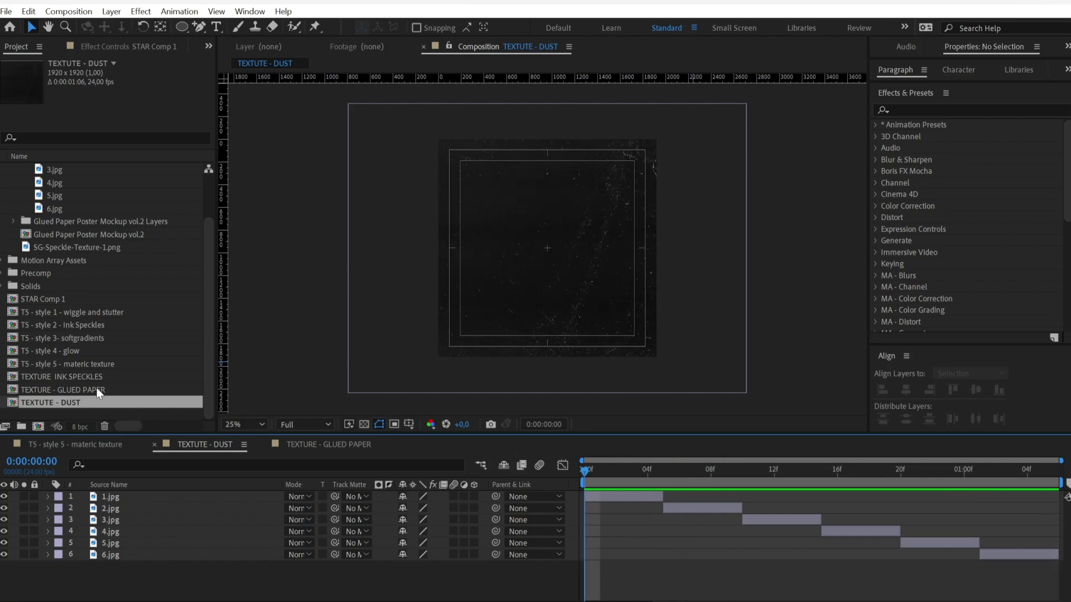
Add TEXTURE - GLUED PAPER above STAR Comp 1 in the T5 - style 5 - materic texture composition, blended as Soft Light.
double_click(85, 363)
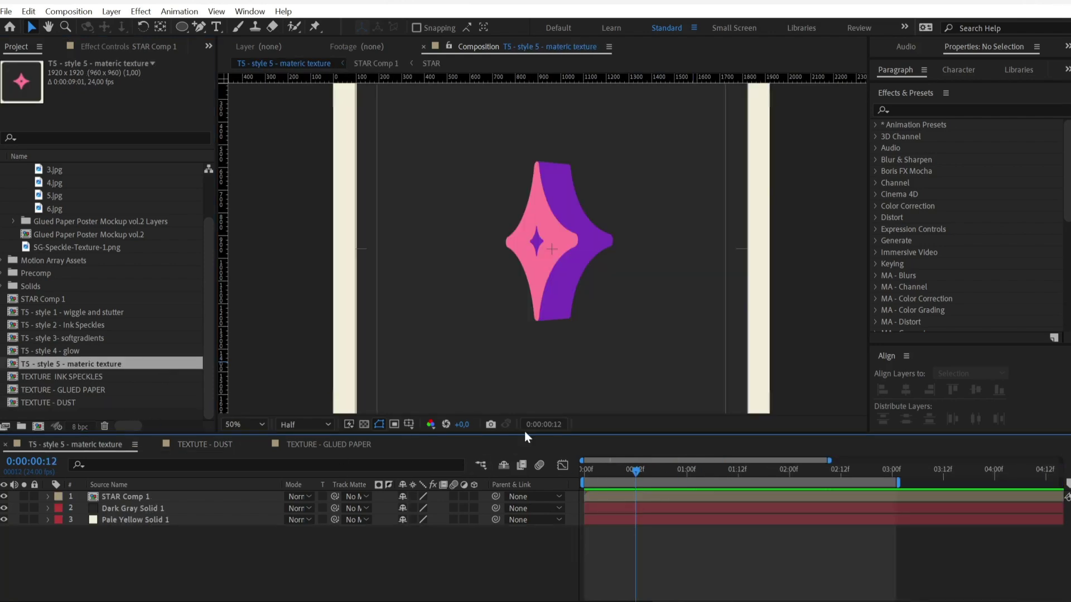
drag(78, 390, 139, 497)
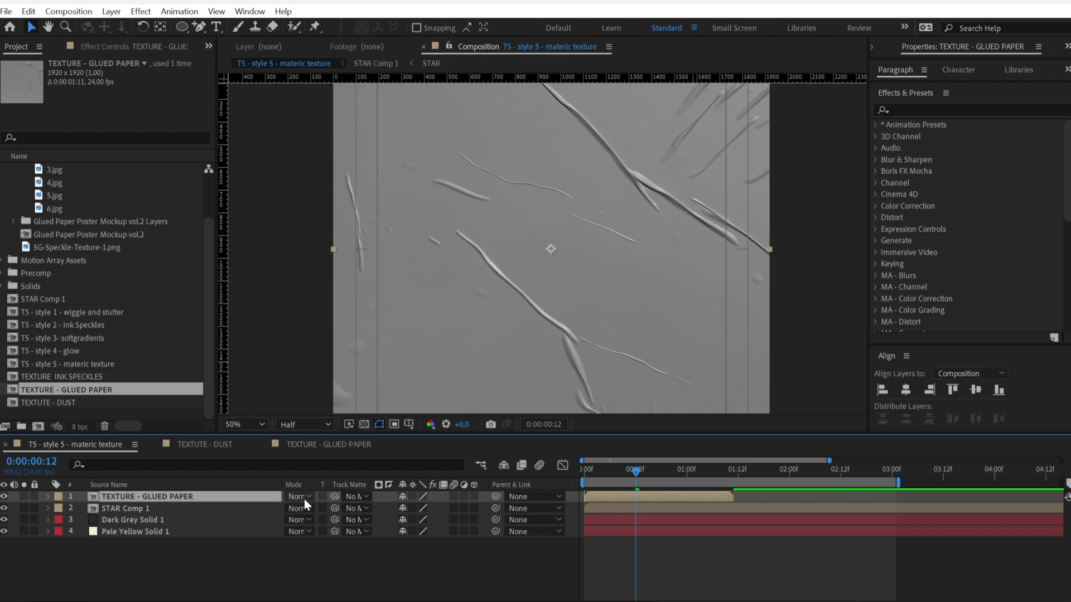
click(302, 498)
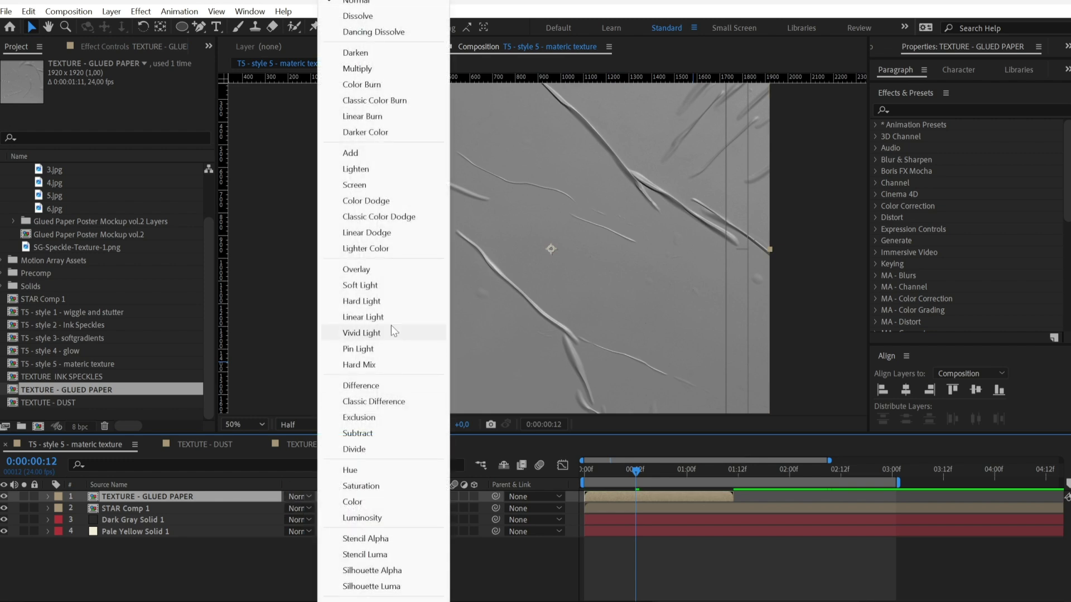
click(368, 285)
Place TEXTUTE - DUST above the glued paper layer and set its blending mode to Add.
drag(128, 402, 138, 497)
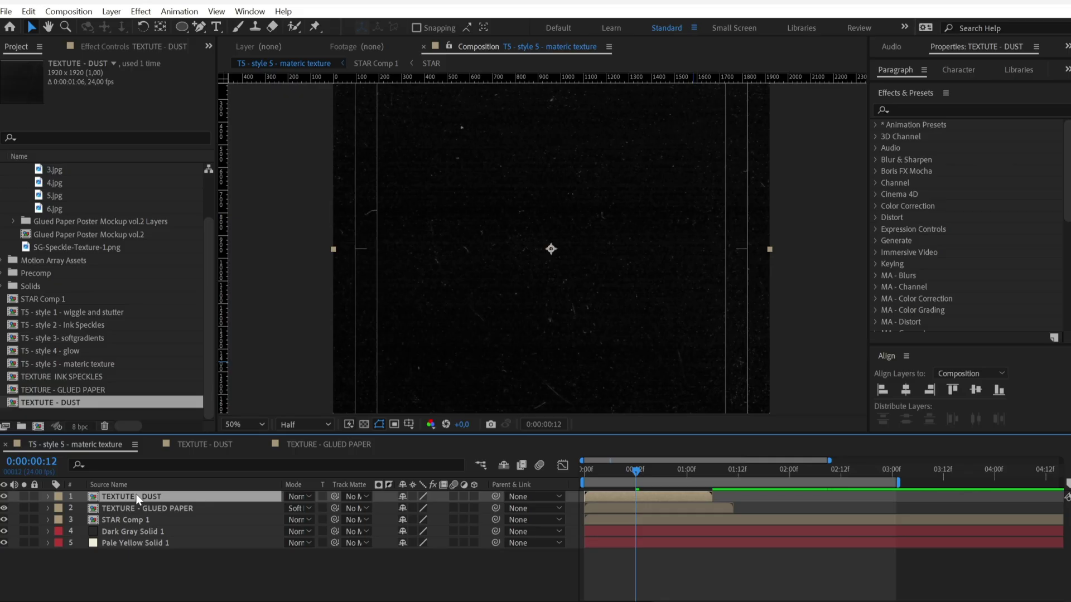
click(305, 497)
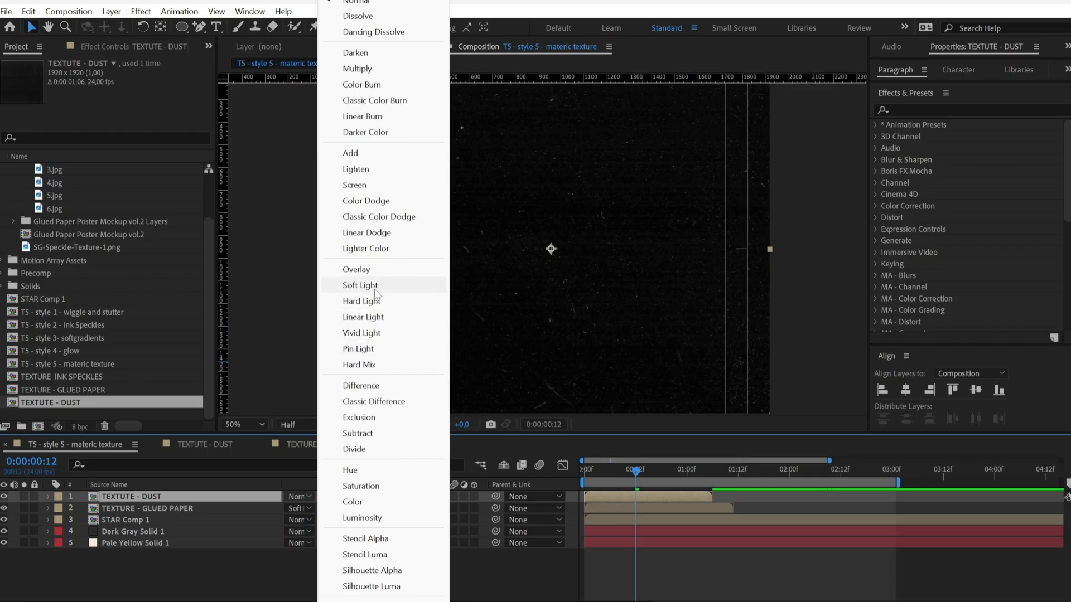
click(365, 157)
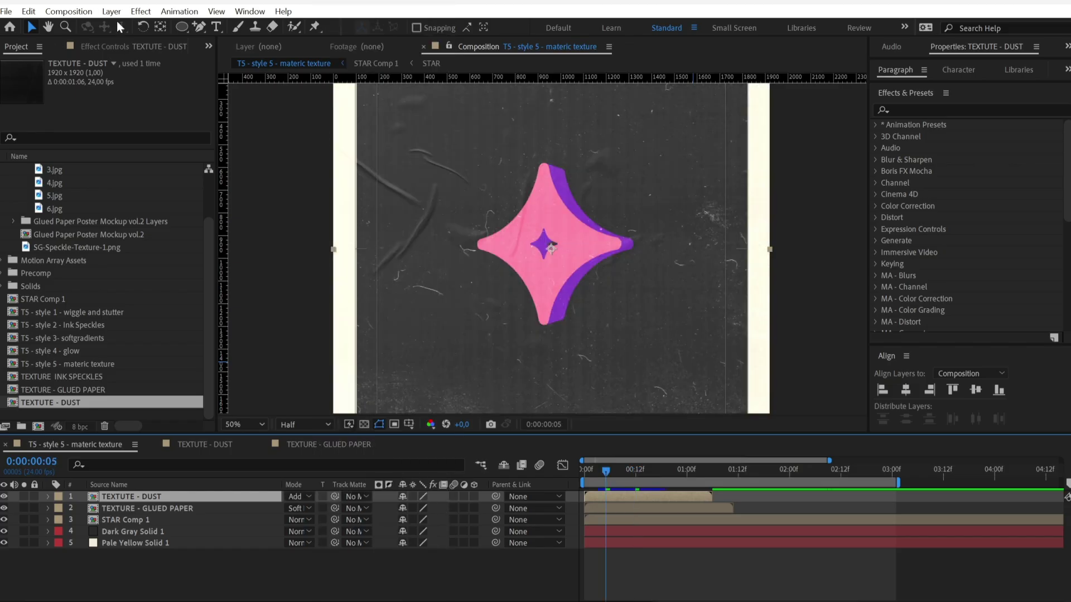
Enable time remapping on TEXTUTE - DUST, give it the expression loopOut(), and extend the layer to about 3:12.
click(111, 12)
mouse_move(184, 205)
click(369, 195)
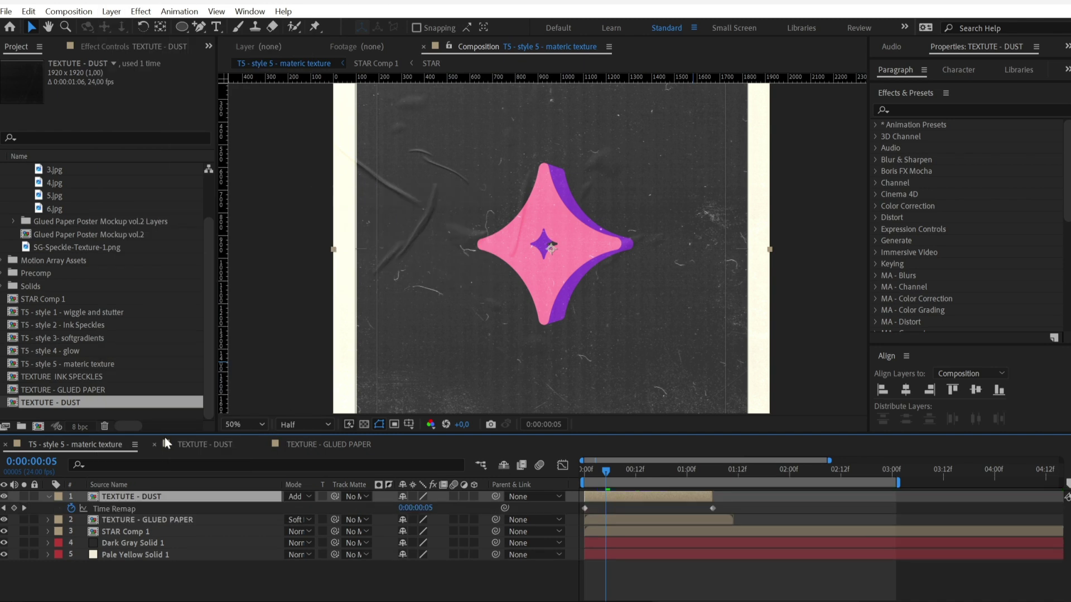
alt+click(72, 508)
text(loop)
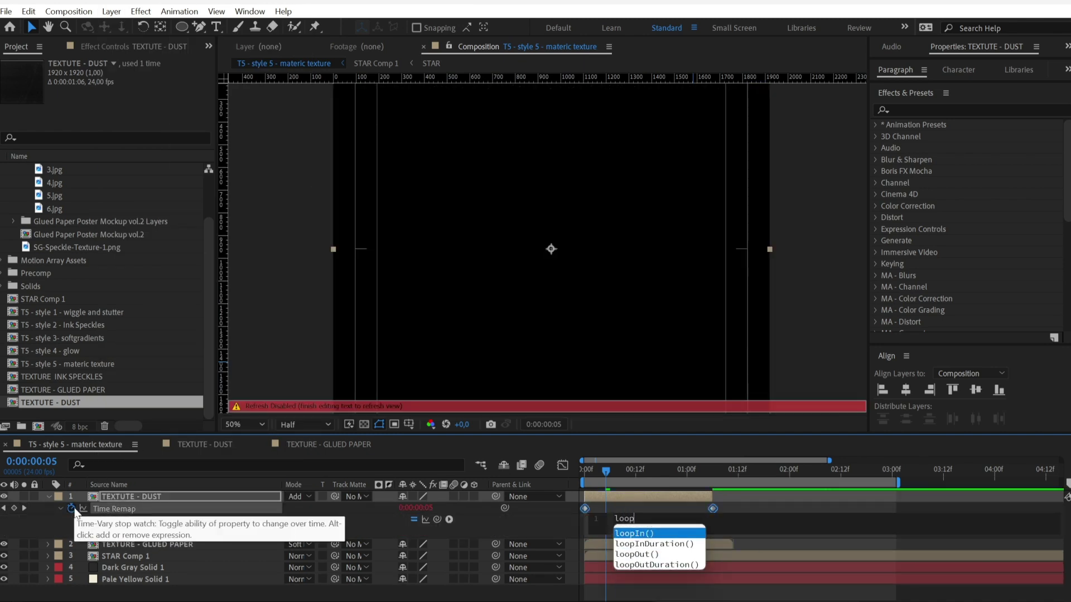
key(Down)
key(Down)
key(Return)
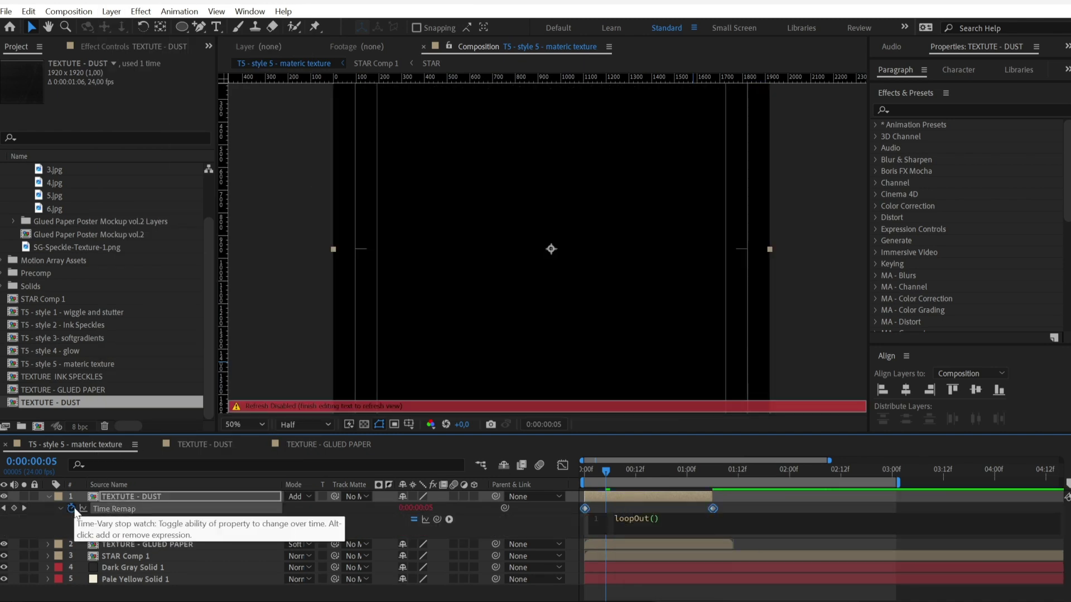
click(738, 510)
drag(712, 497, 943, 496)
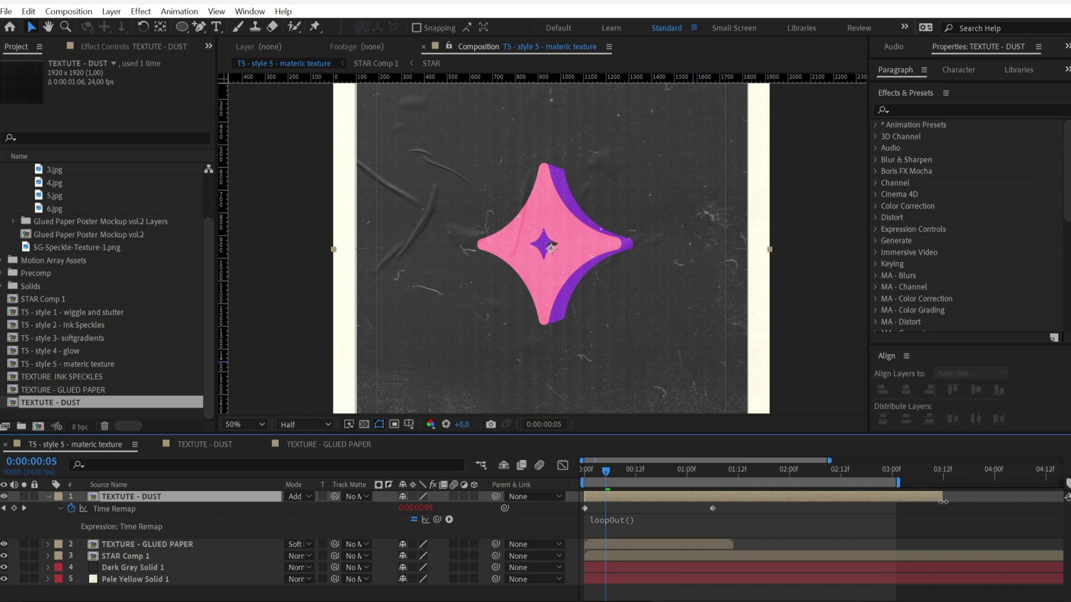
Time-remap TEXTURE - GLUED PAPER with a loopOut() expression and extend it to the same end point as the dust layer.
click(111, 11)
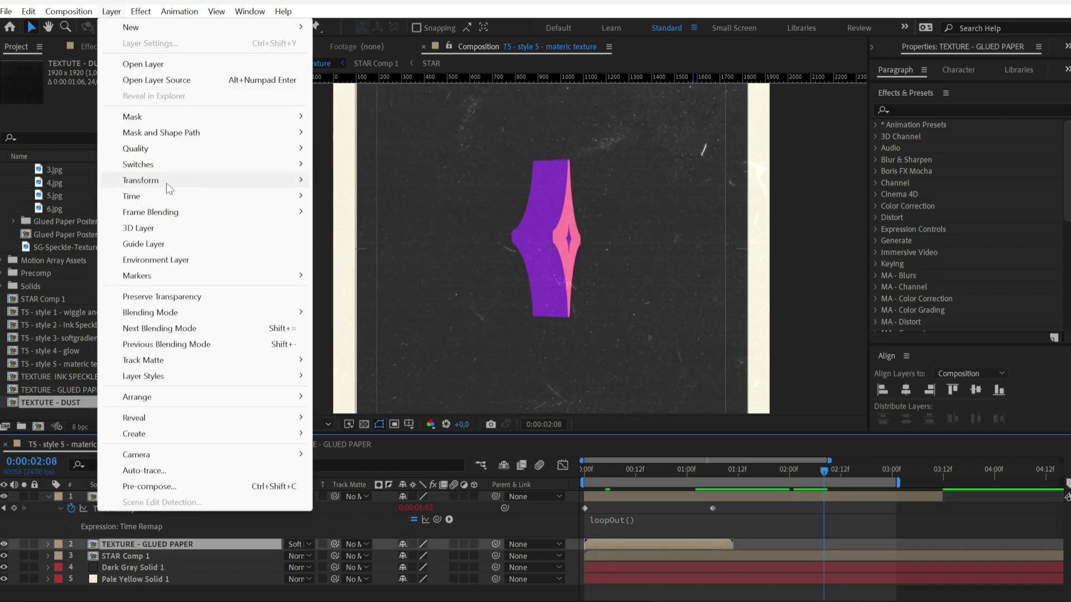
mouse_move(184, 196)
click(370, 195)
alt+click(75, 556)
text(loop)
key(Down)
key(Down)
key(Return)
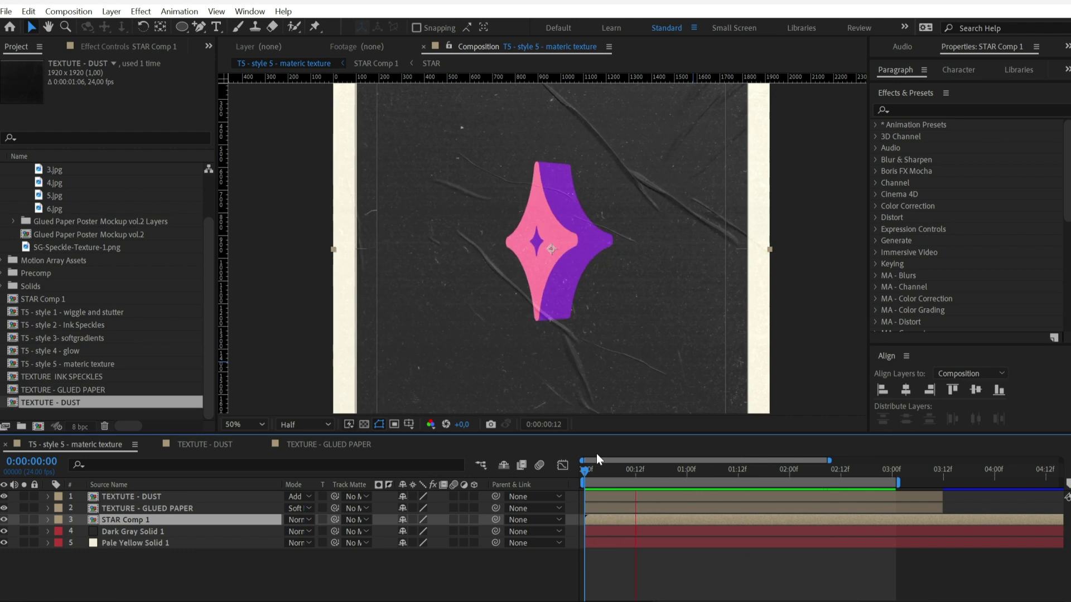
Apply Posterize Time to STAR Comp 1 with a frame rate of 10 and preview the animation.
drag(605, 478, 619, 467)
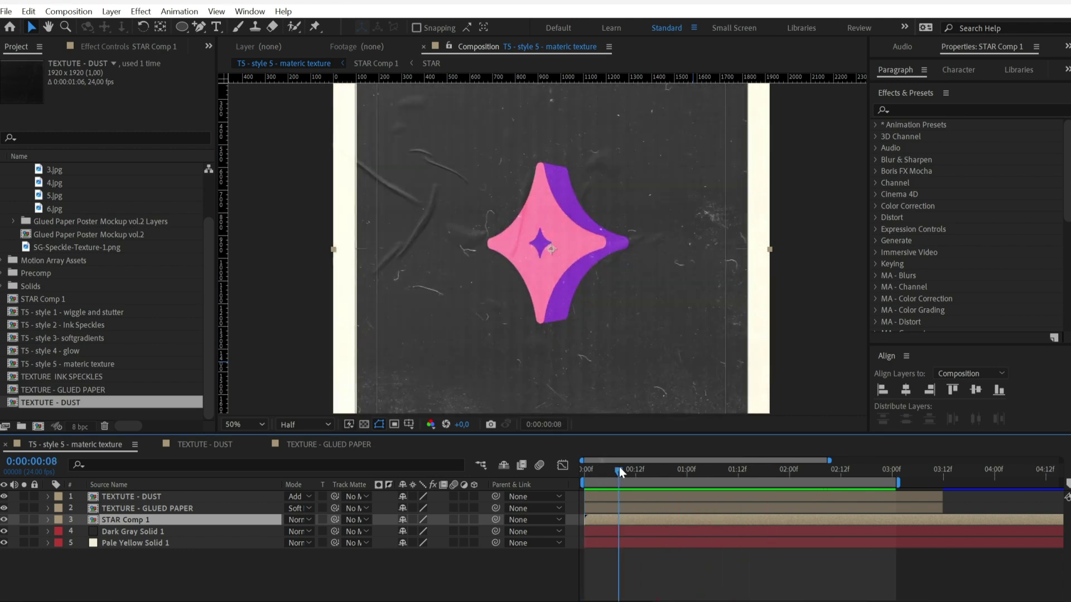
click(928, 111)
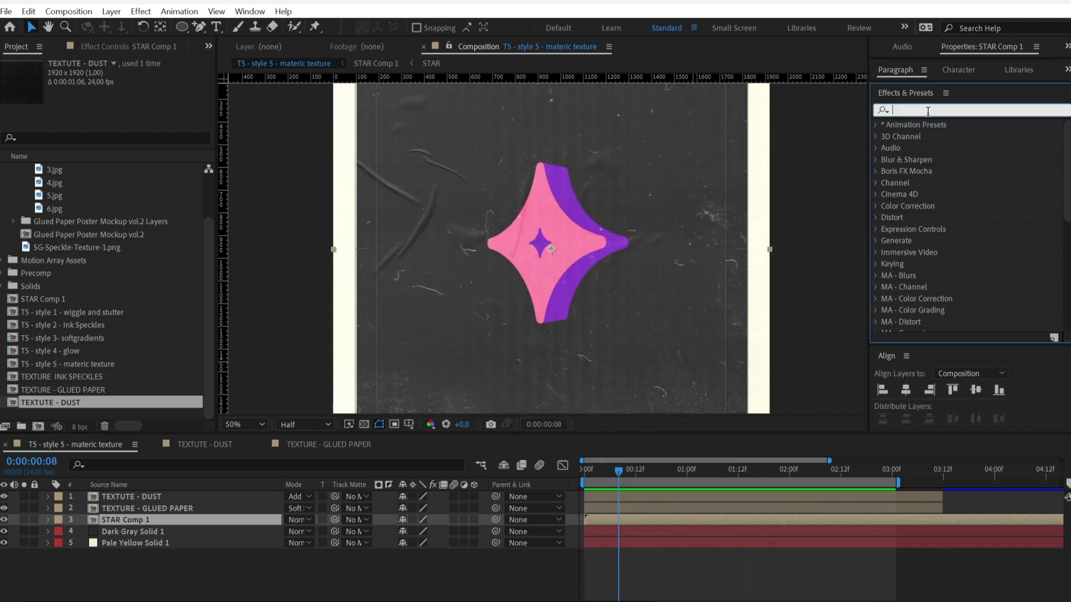
text(poster)
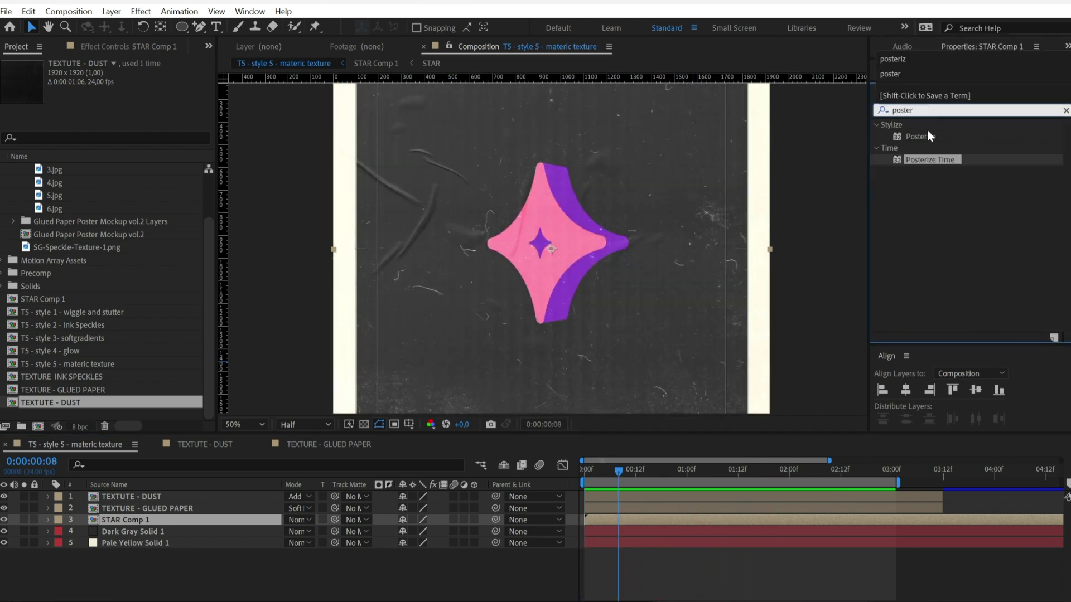
drag(930, 166, 629, 519)
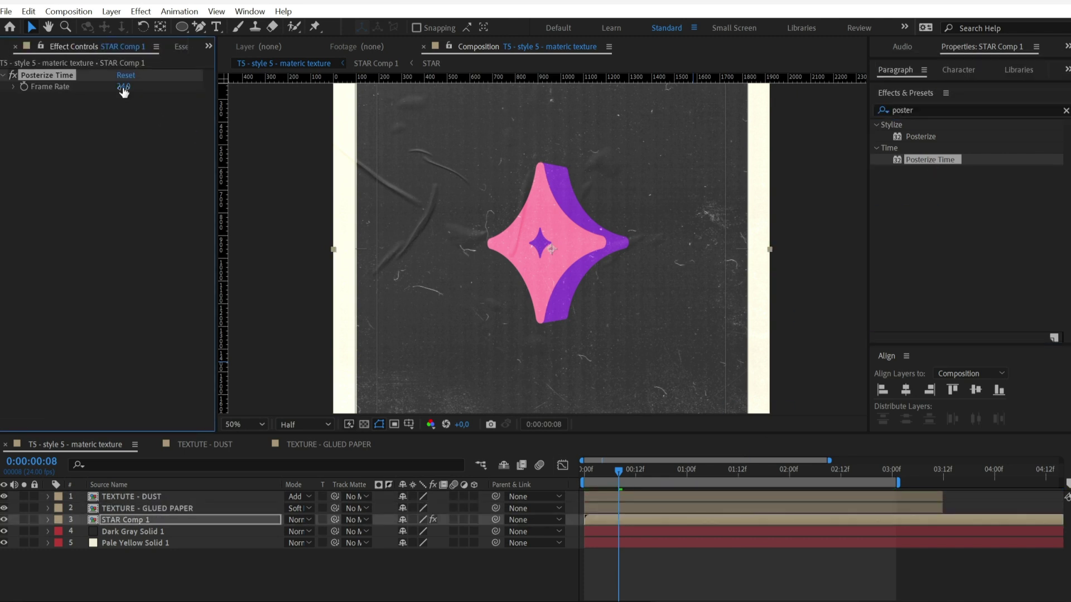
click(123, 87)
text(10)
key(Return)
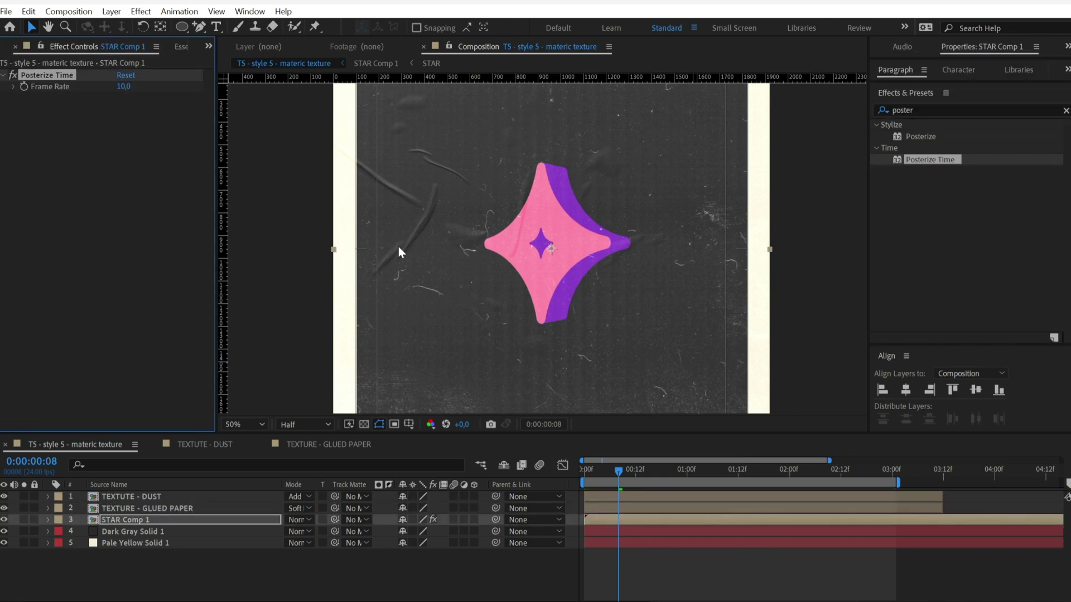
key(space)
Apply Displacement Map to STAR Comp 1, using TEXTURE - GLUED PAPER as the map layer and a maximum horizontal displacement of 14.
click(948, 111)
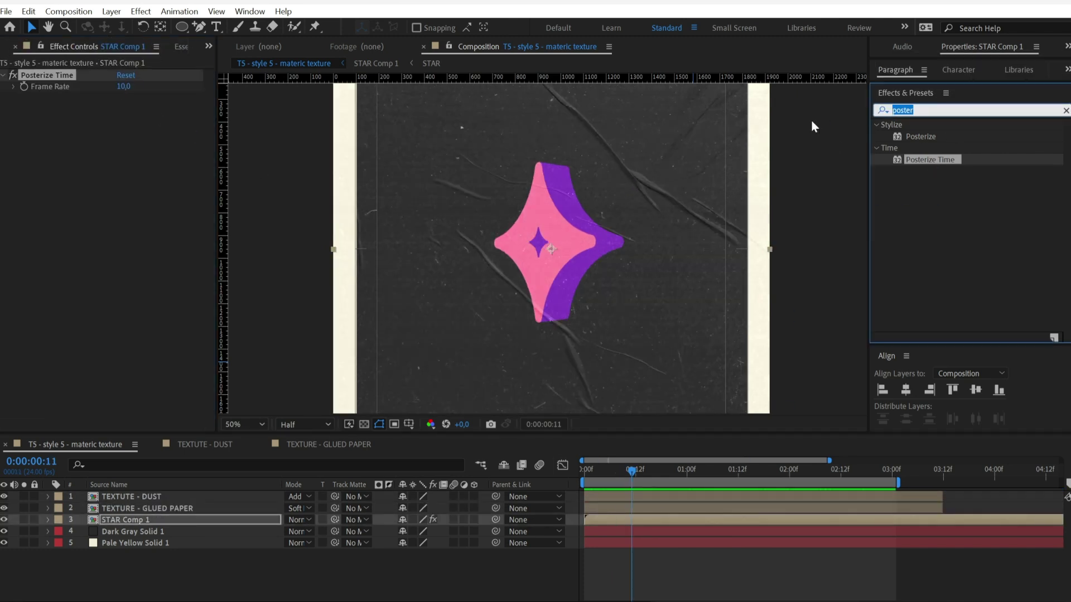
text(disl)
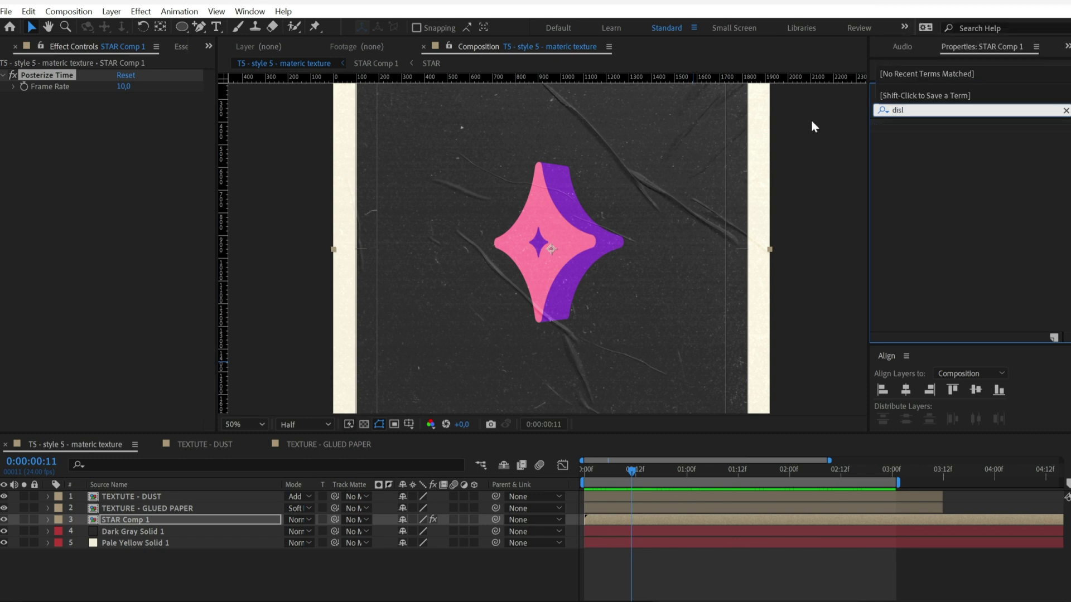
key(BackSpace)
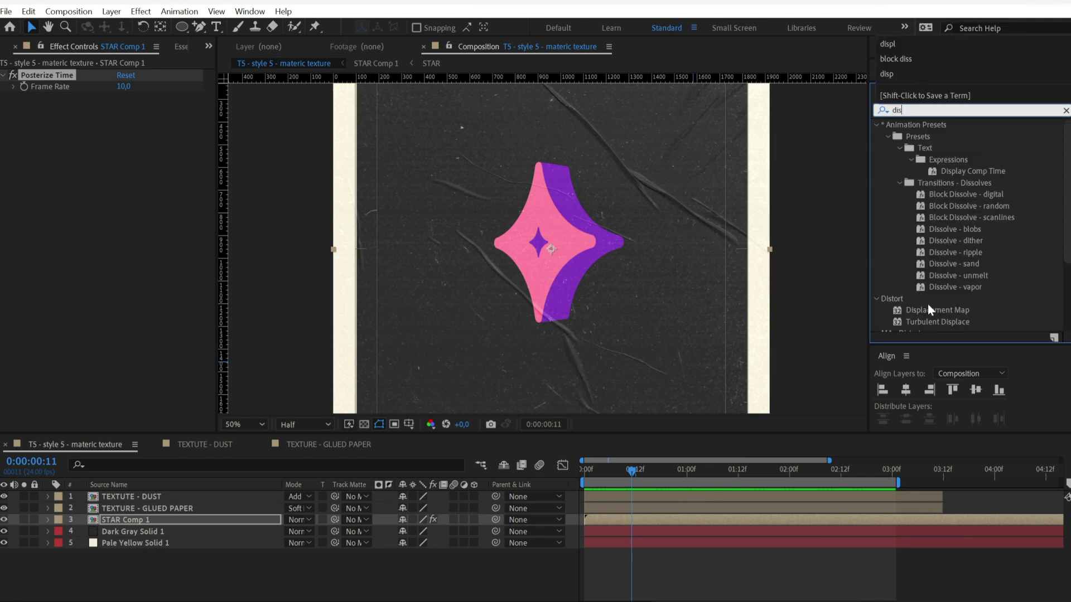
drag(928, 308, 637, 517)
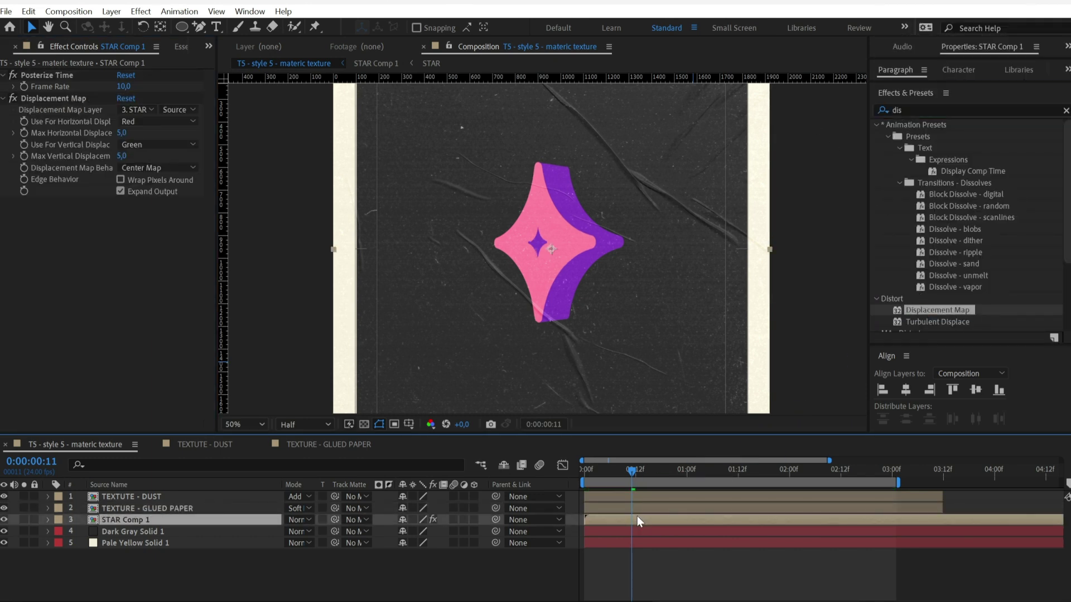
key(comma)
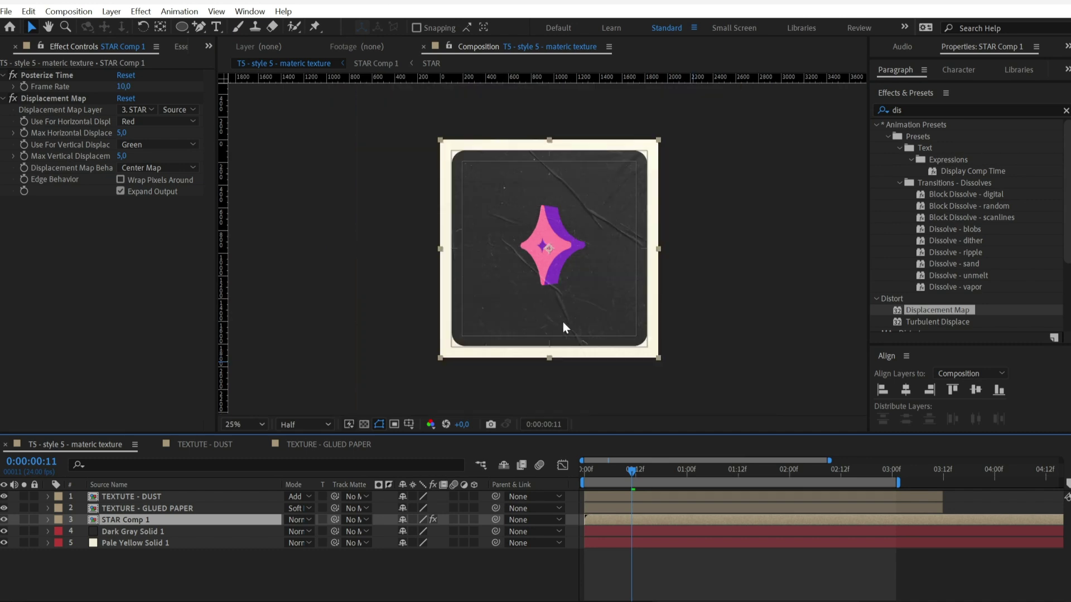
click(142, 111)
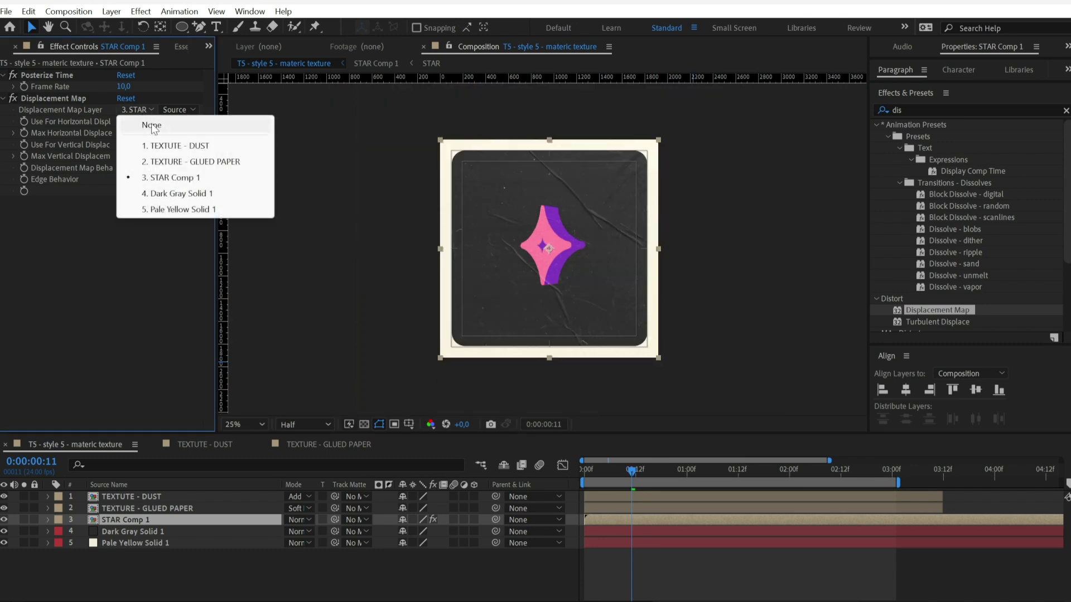
click(165, 161)
key(period)
key(period)
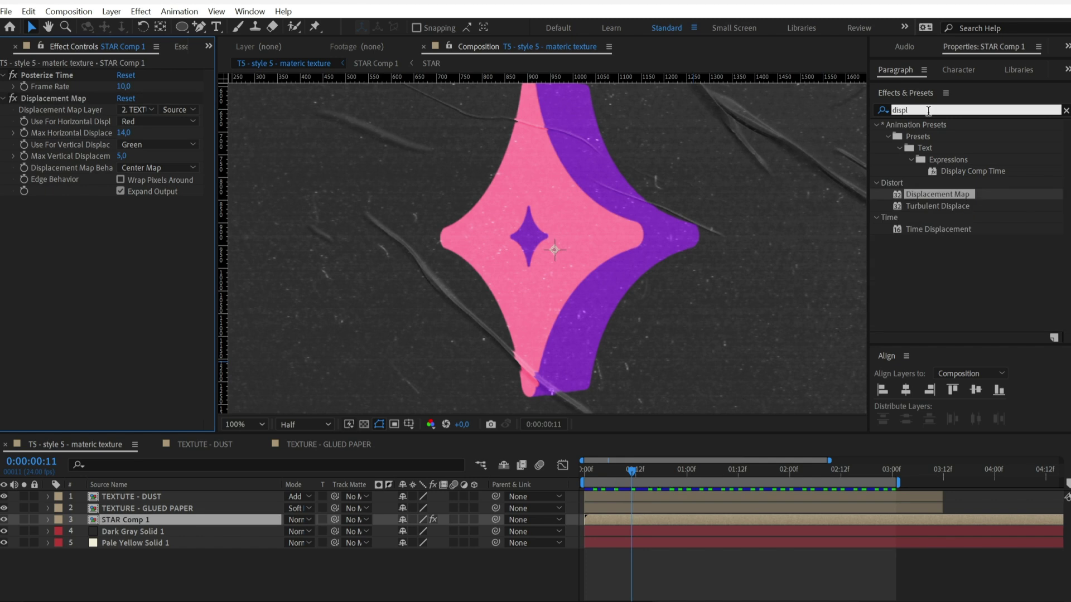
Apply Roughen Edges to STAR Comp 1 and set its Scale to 10.
drag(927, 110, 804, 120)
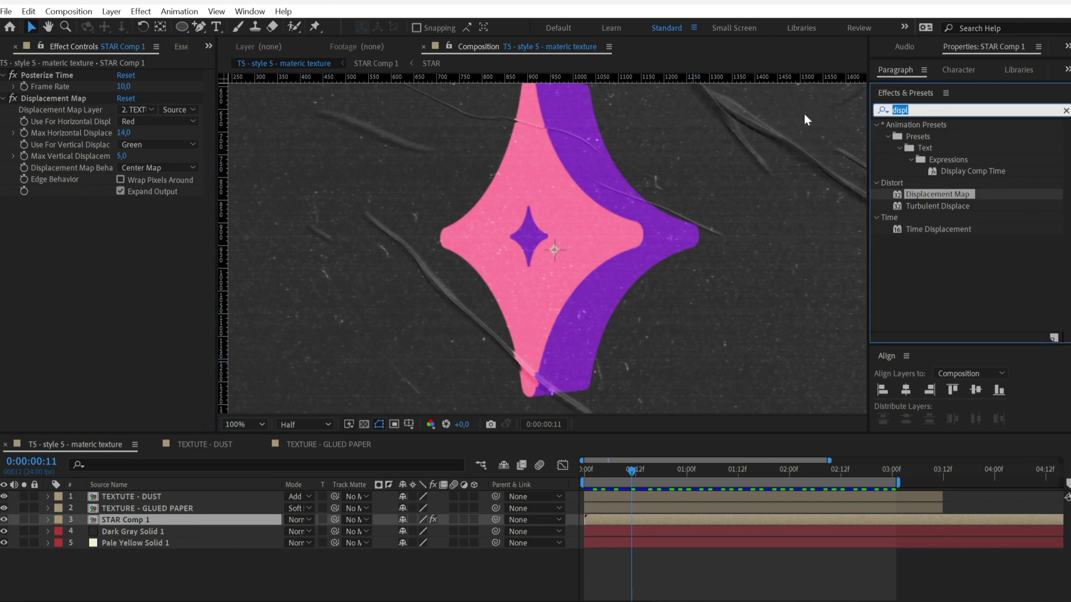
text(roug)
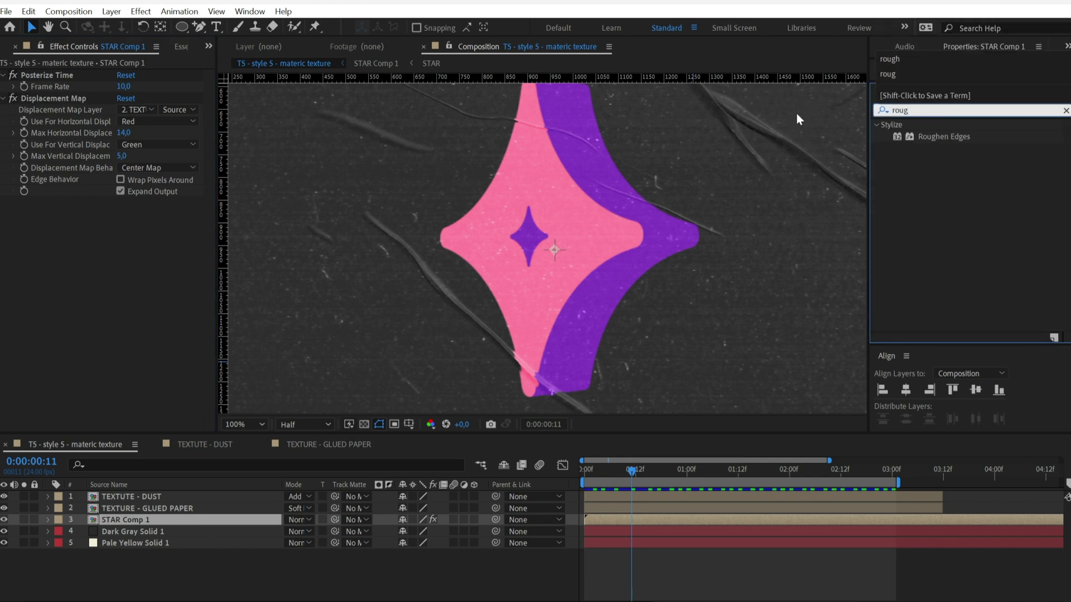
drag(936, 138, 651, 514)
drag(125, 272, 67, 270)
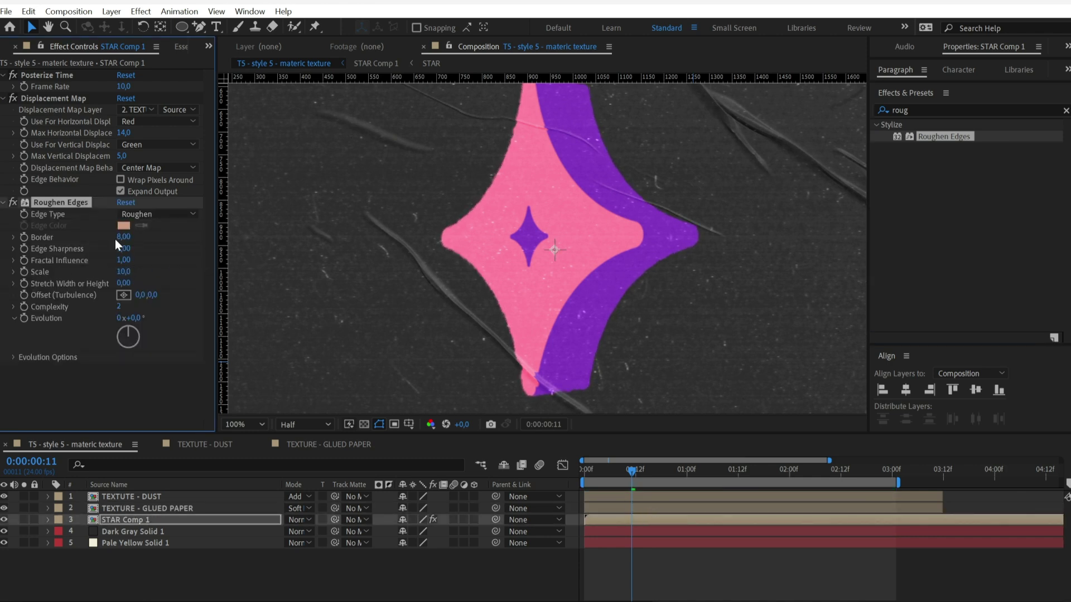